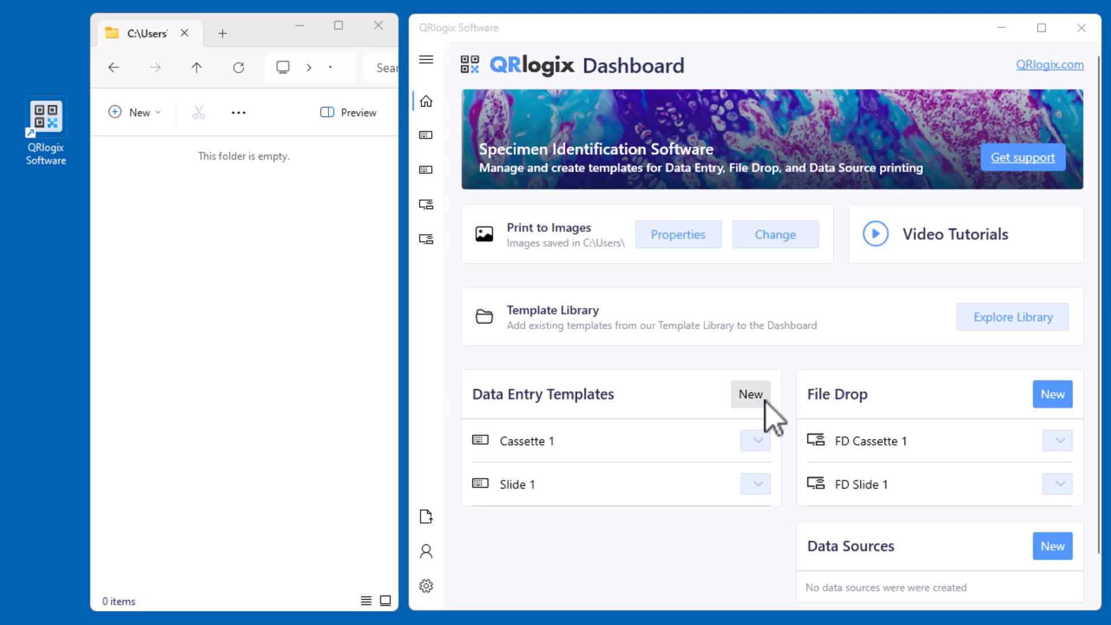
# Open the template library and list its Data Entry templates
pyautogui.click(1001, 318)
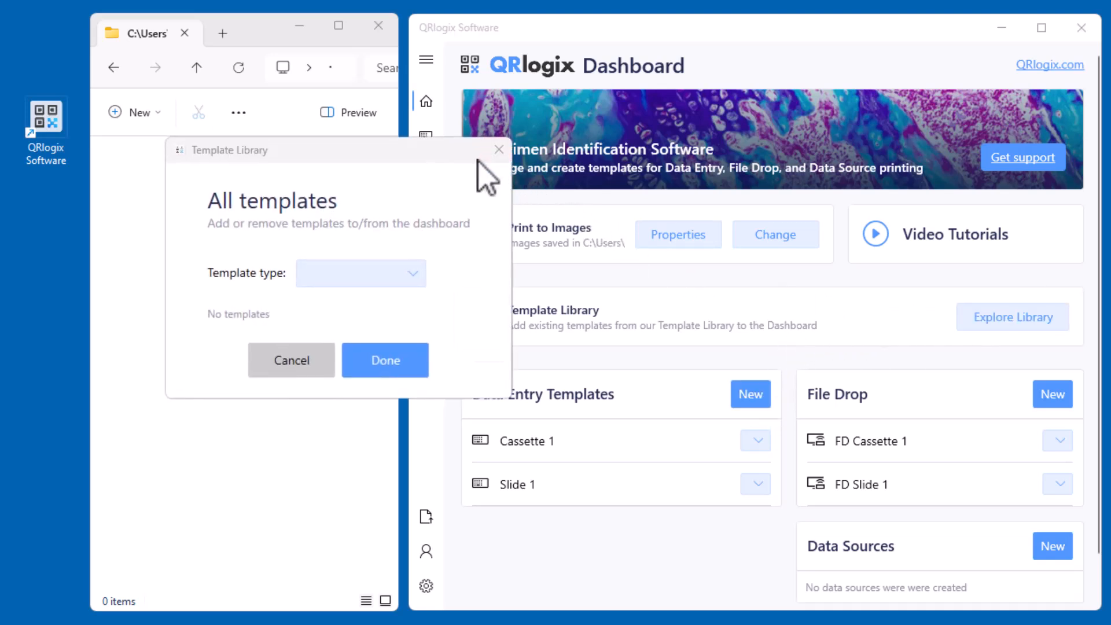
pyautogui.click(416, 273)
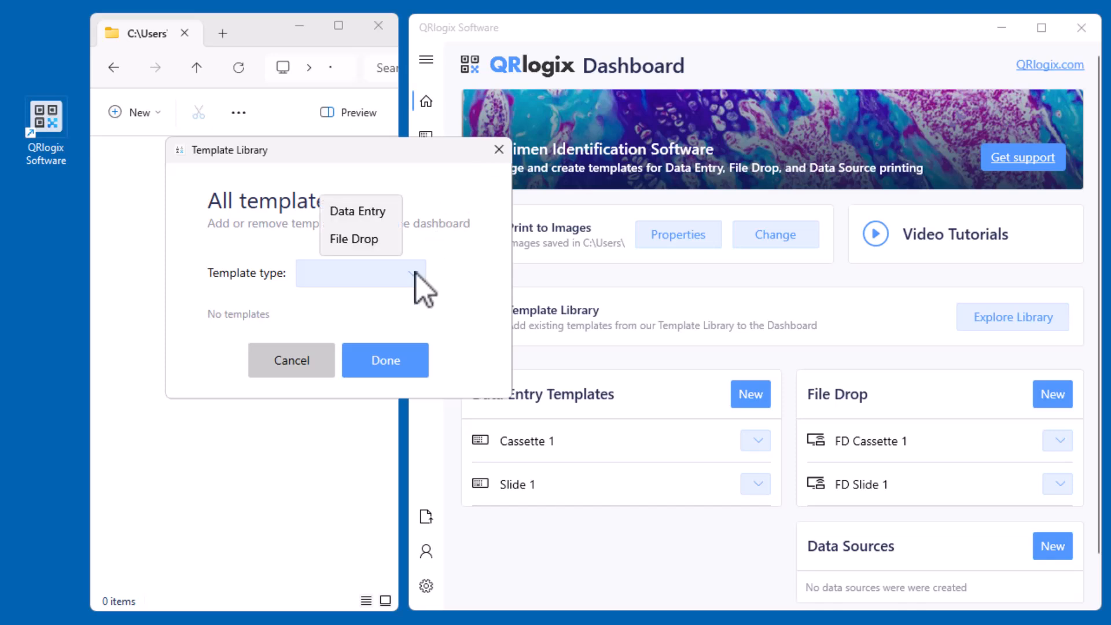
pyautogui.click(366, 214)
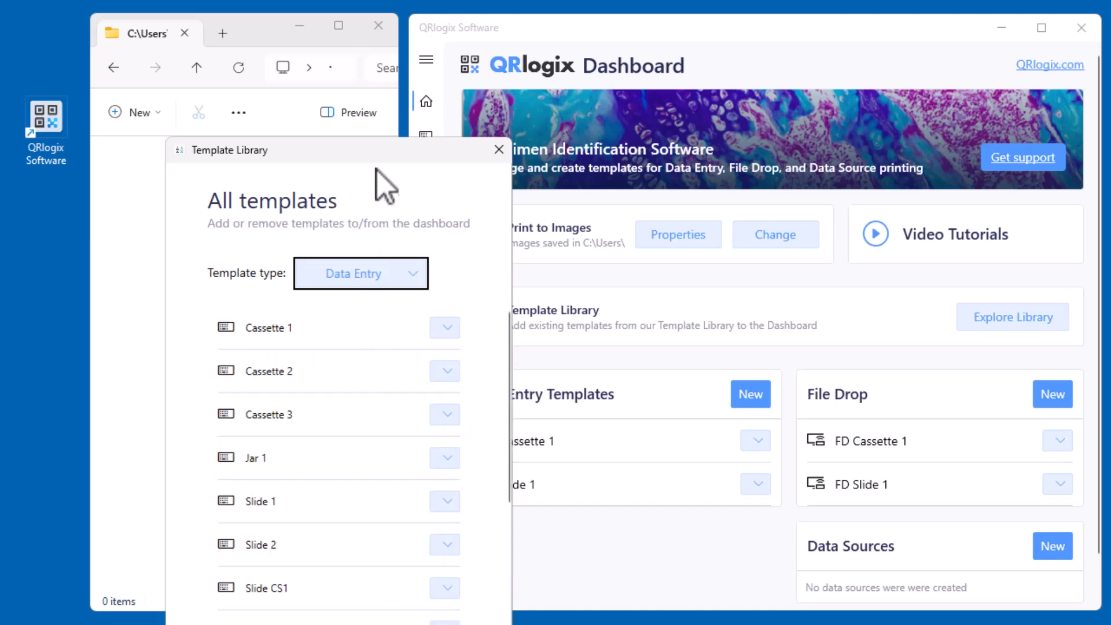
pyautogui.moveTo(371, 147); pyautogui.dragTo(460, 26)
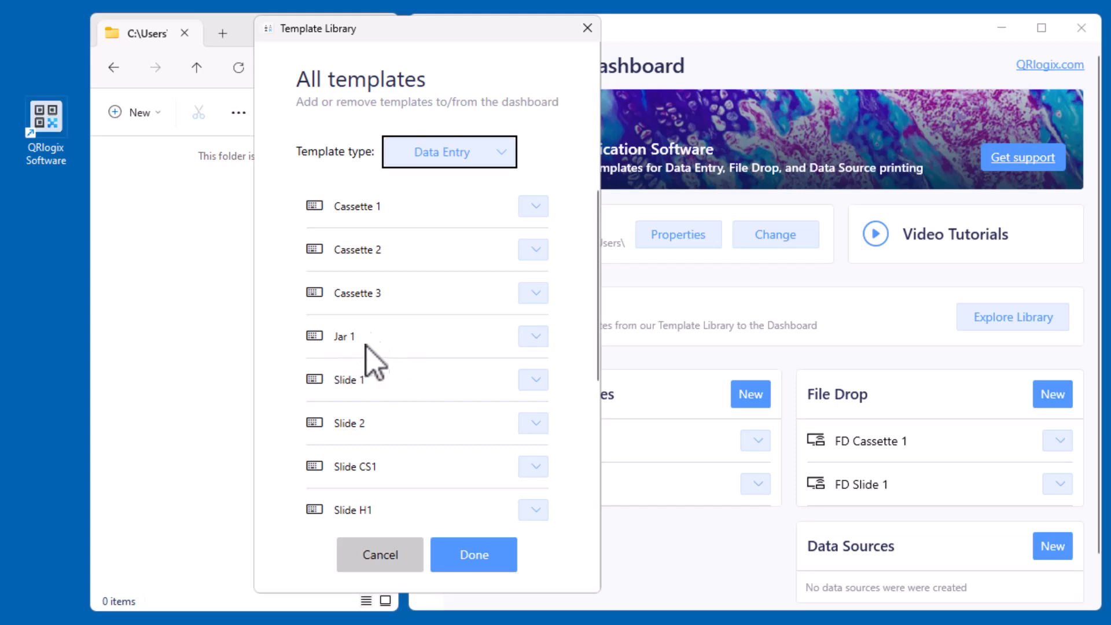
# Pin the Slide H1 template from the library to the dashboard and finish with the library
pyautogui.scroll(-3, 380, 398)
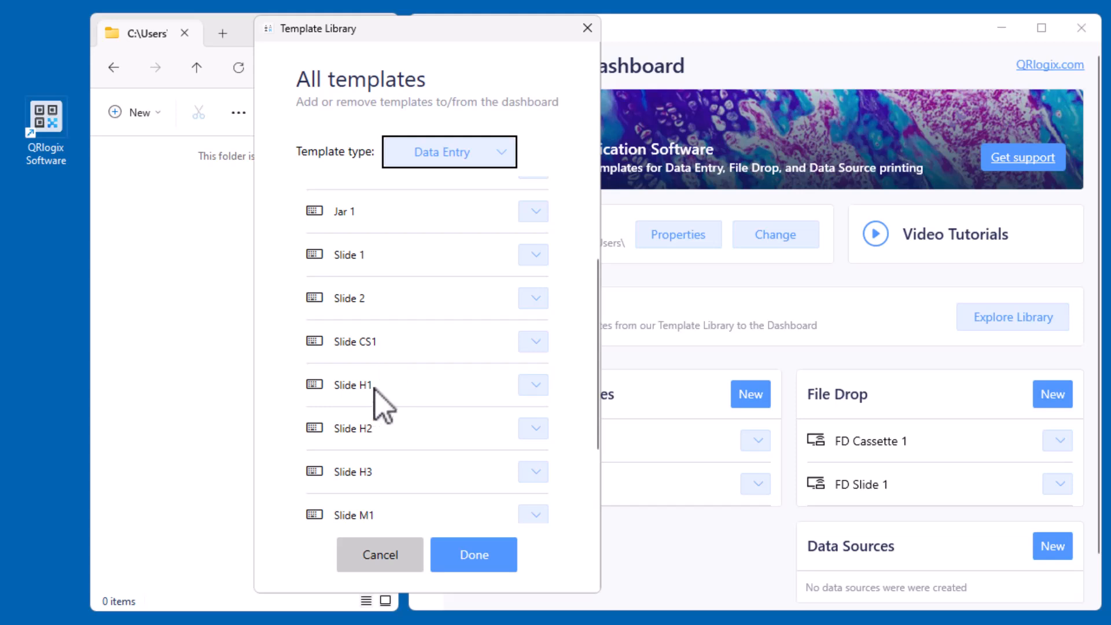
pyautogui.scroll(-1, 384, 409)
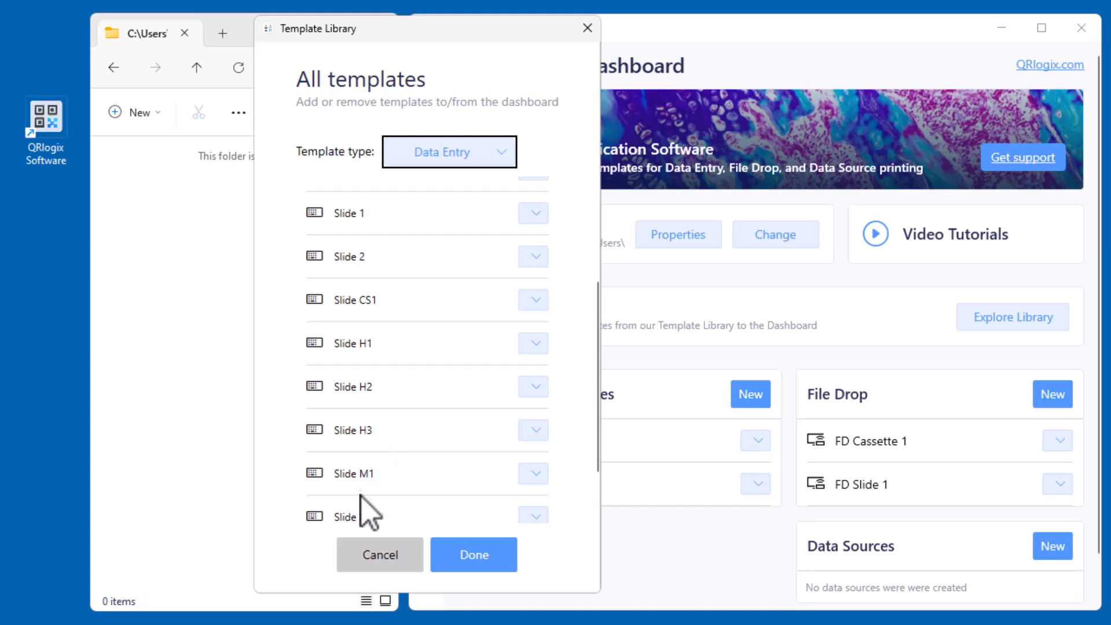
pyautogui.scroll(-1, 370, 504)
pyautogui.scroll(-1, 405, 475)
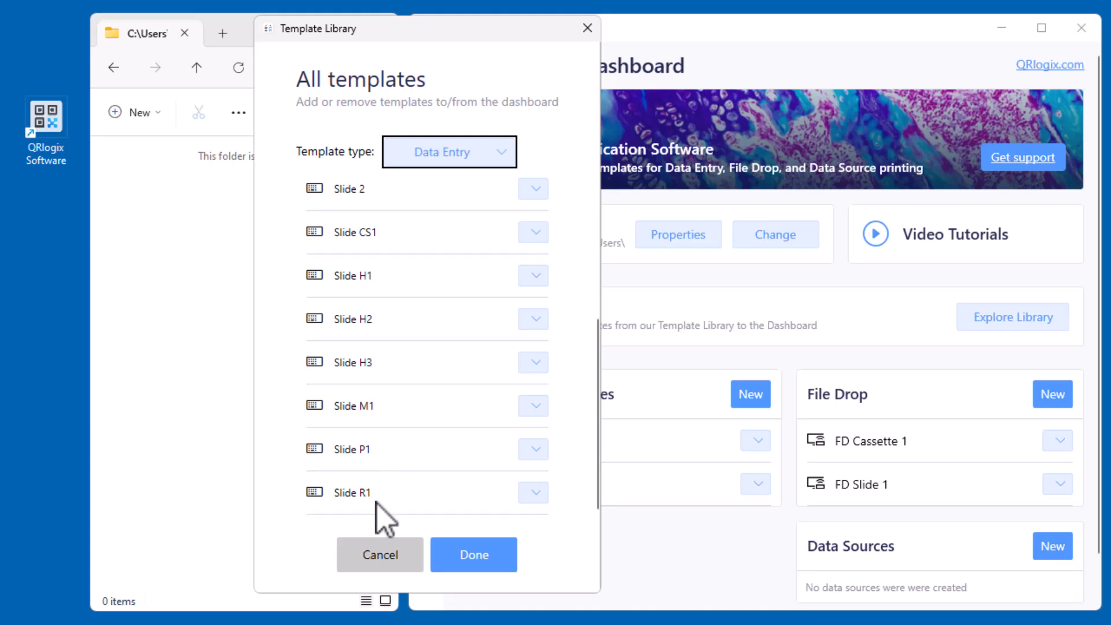
pyautogui.scroll(4, 400, 484)
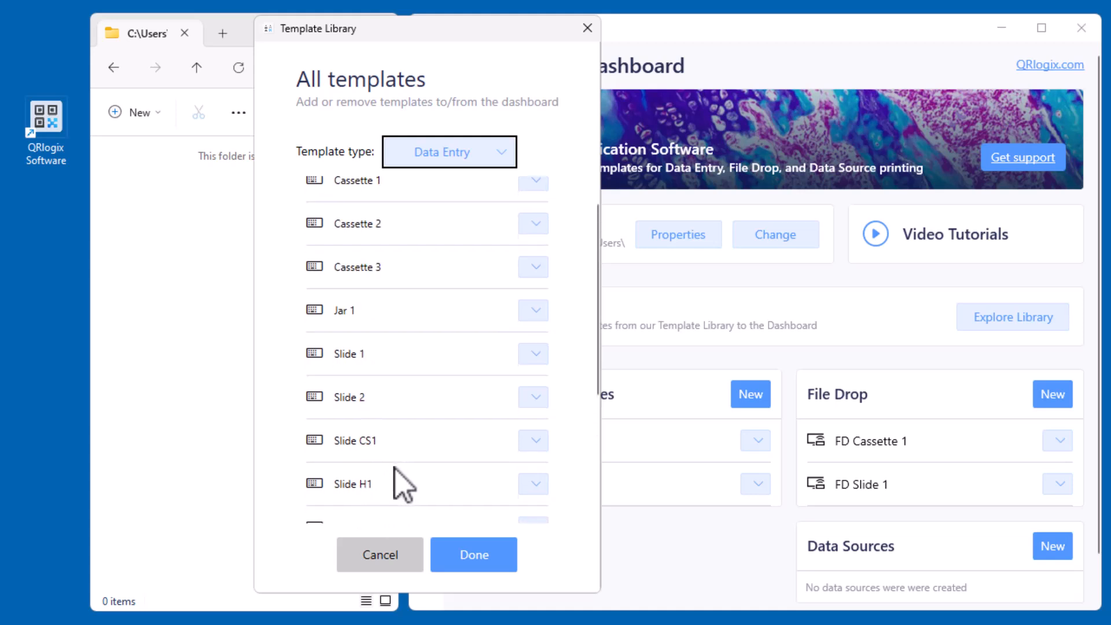
pyautogui.scroll(-1, 455, 406)
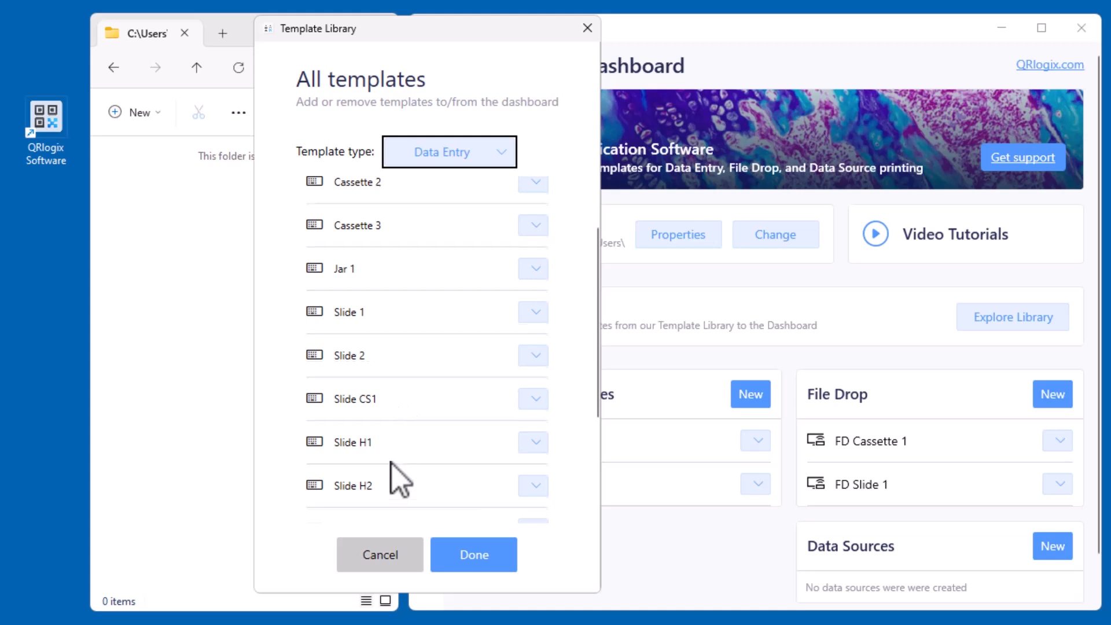
pyautogui.scroll(-2, 400, 480)
pyautogui.click(535, 359)
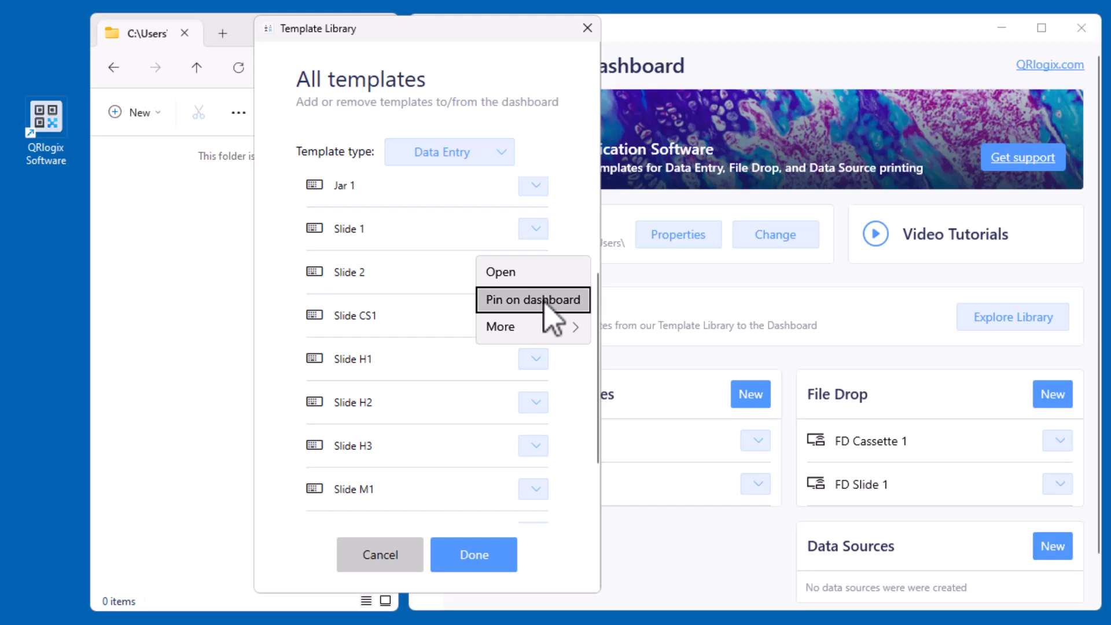
pyautogui.click(544, 300)
pyautogui.click(480, 559)
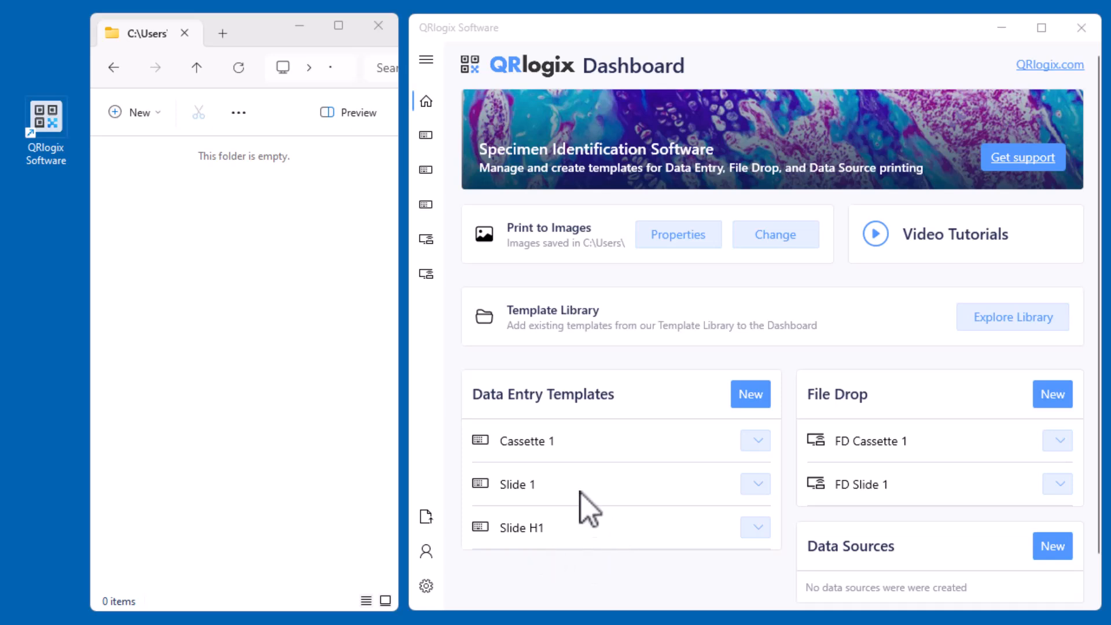
# Open the Slide H1 template from the dashboard and print one label with its existing field values
pyautogui.click(758, 529)
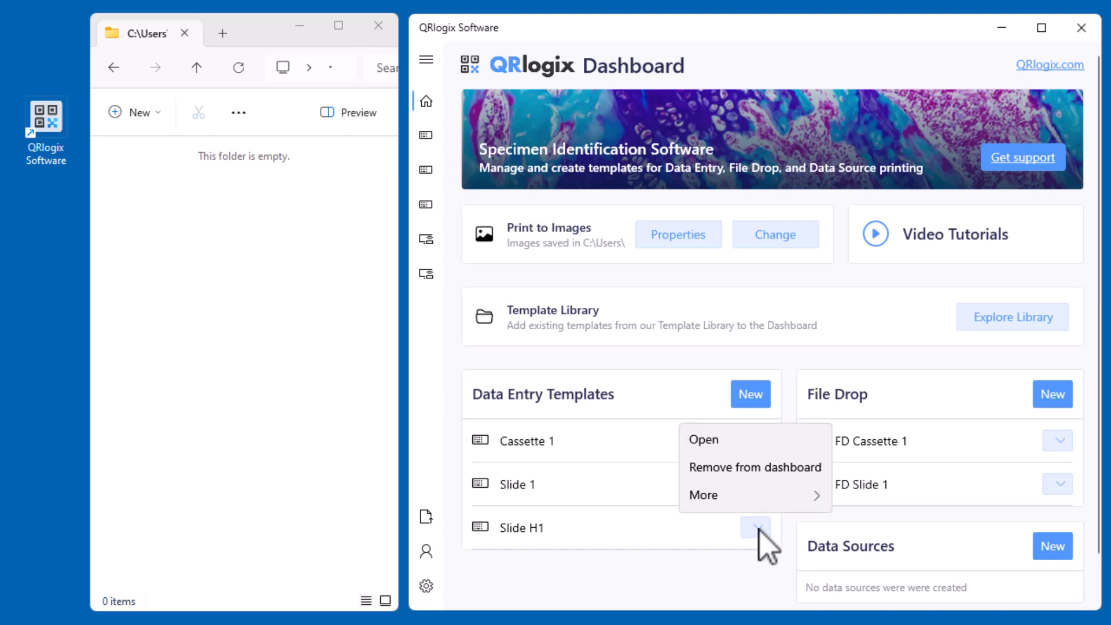
pyautogui.click(760, 449)
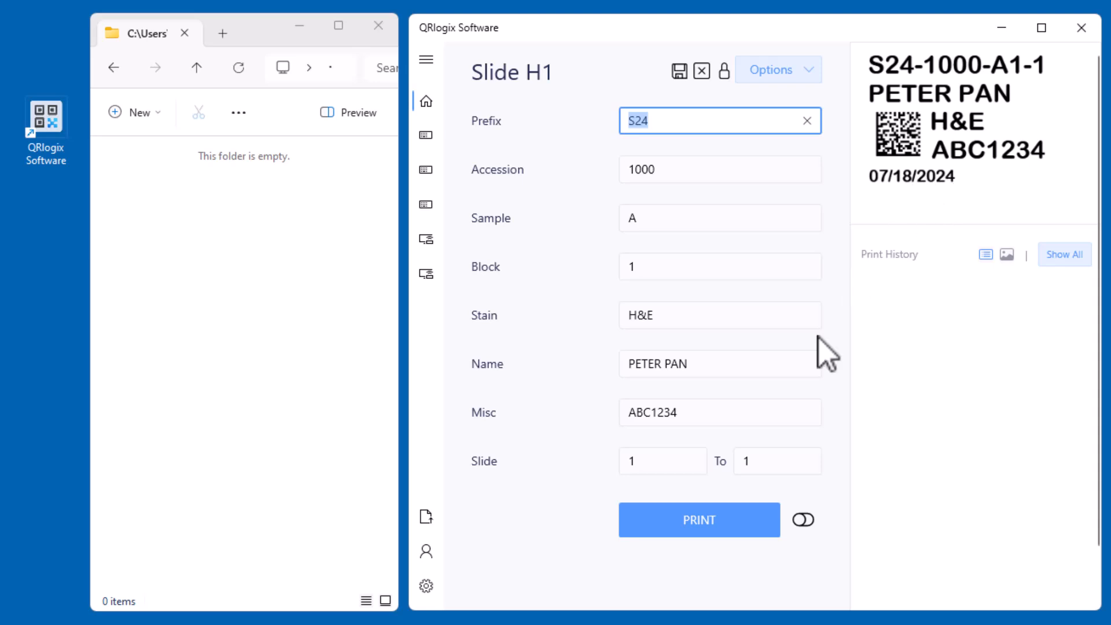
pyautogui.click(741, 531)
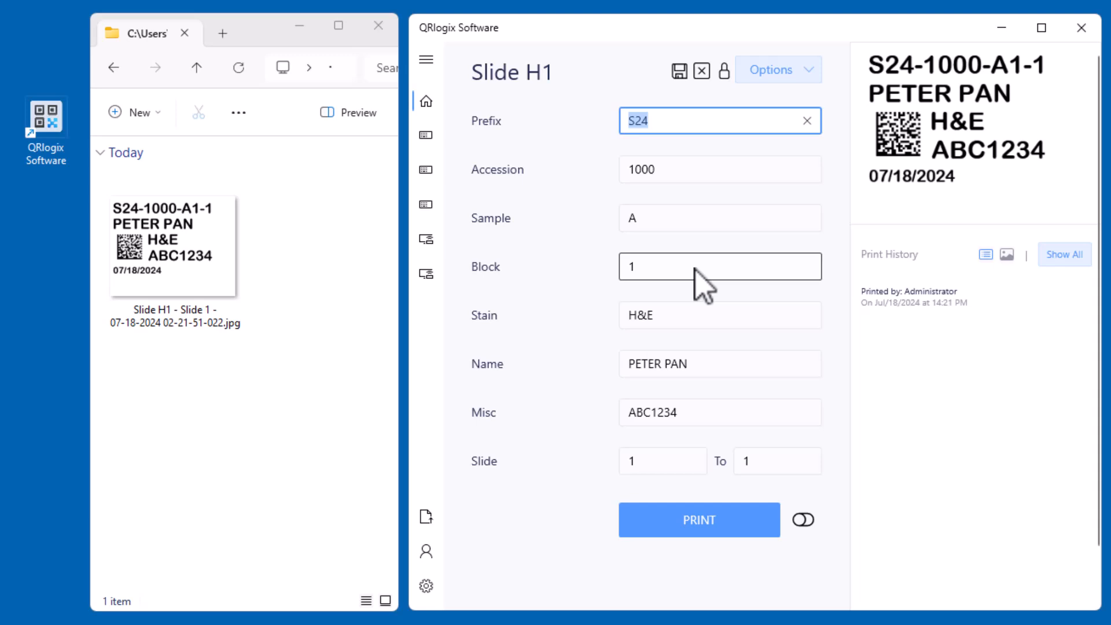
# Return to the dashboard and start a new data entry template for a slide label with a copies counter
pyautogui.click(433, 107)
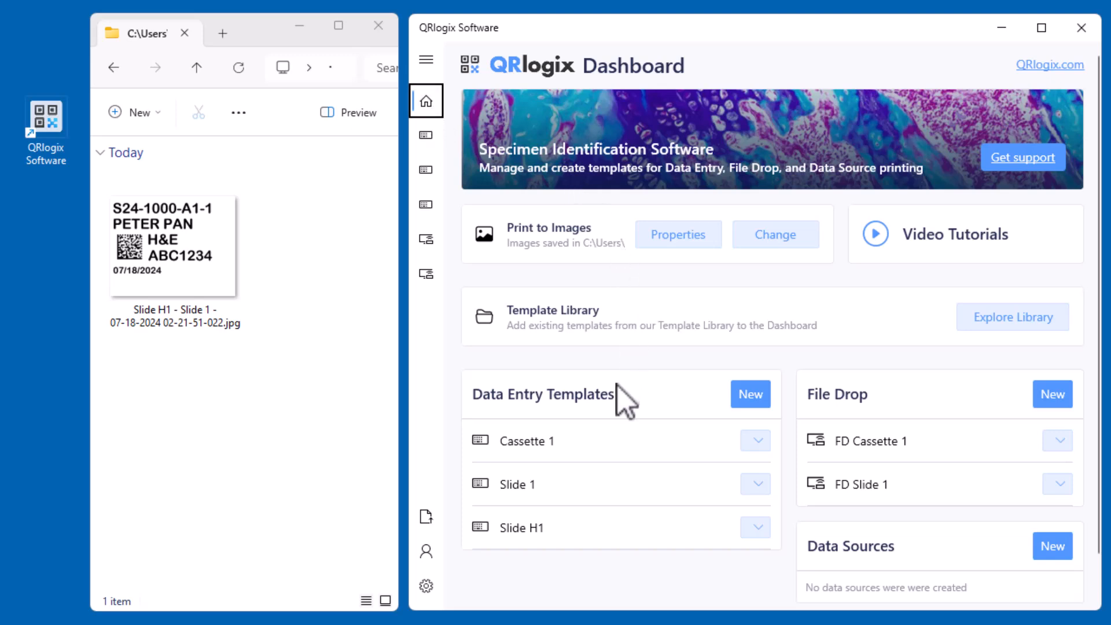
pyautogui.click(752, 395)
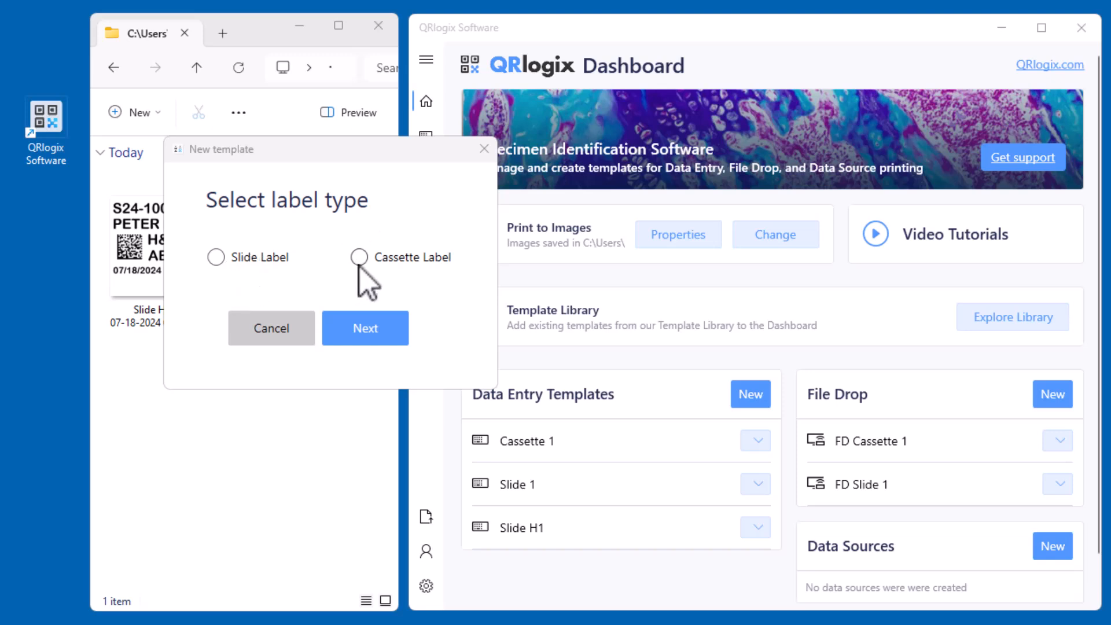
pyautogui.click(216, 258)
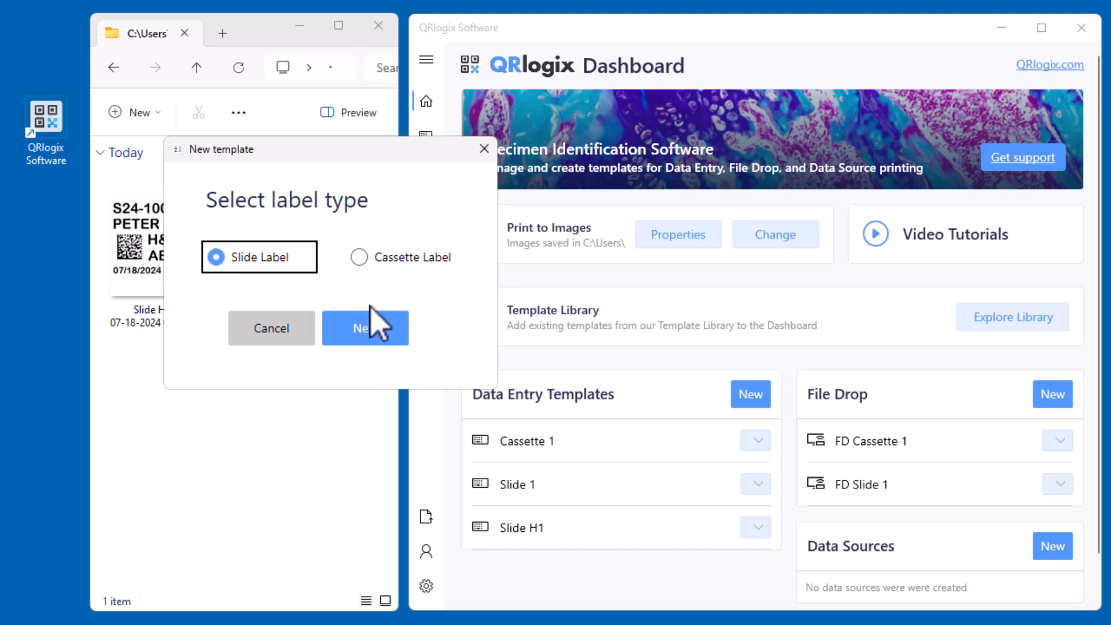
pyautogui.click(370, 327)
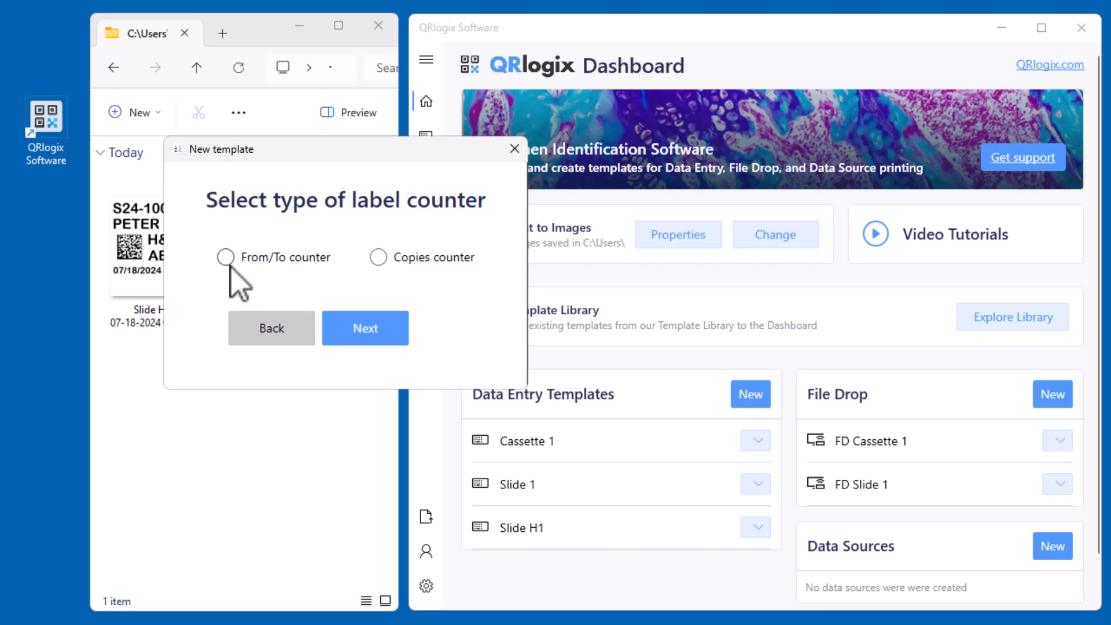
pyautogui.click(379, 258)
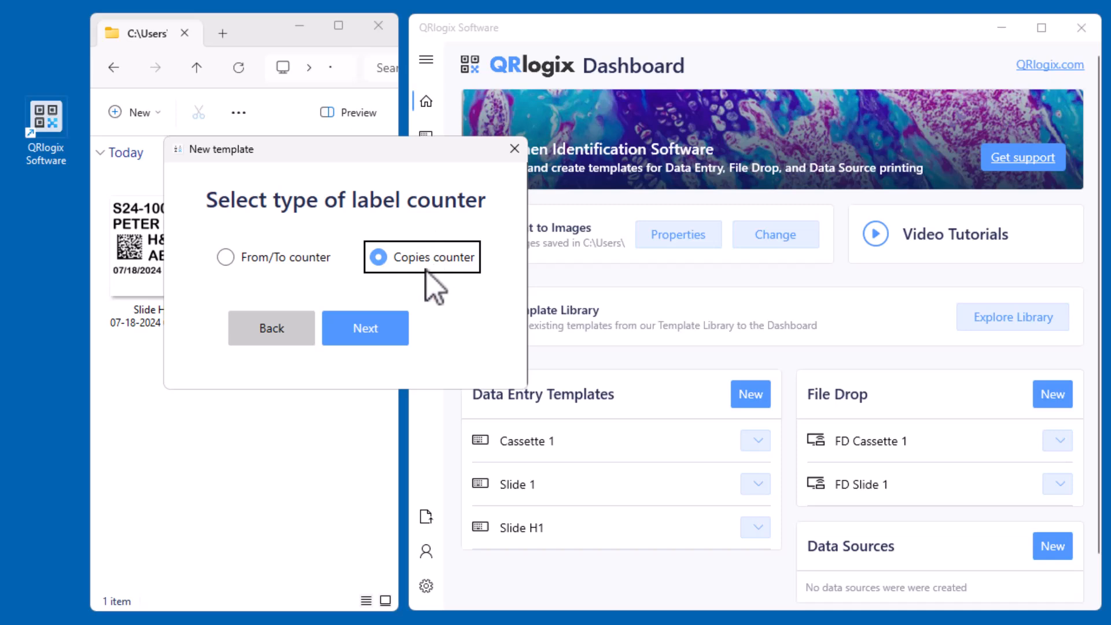
pyautogui.click(379, 330)
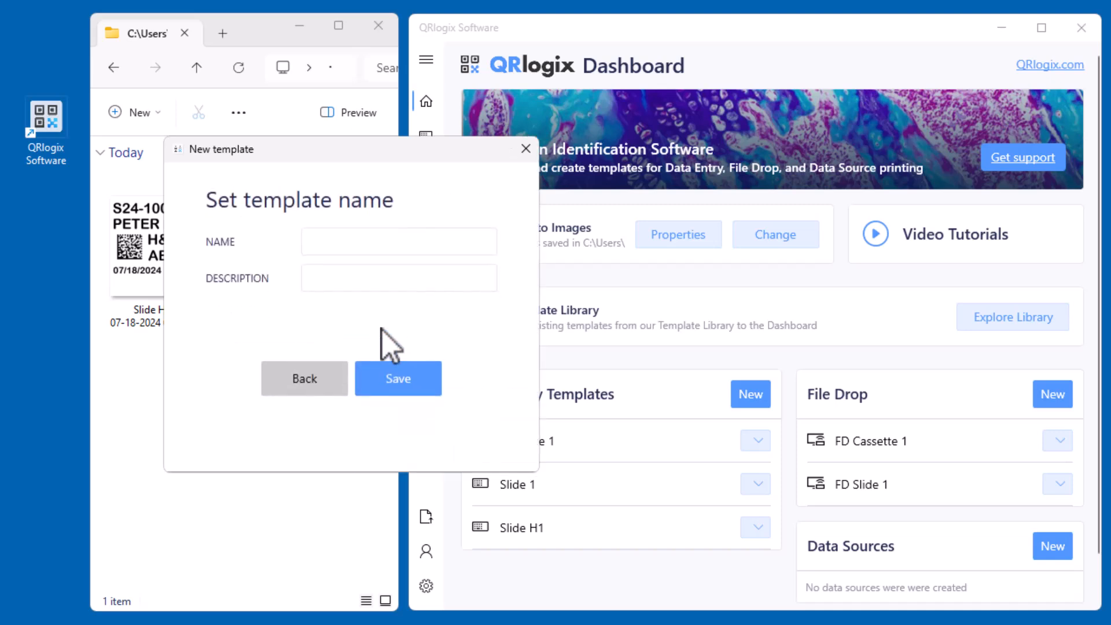
# Name the new template "My template", describe it as "Histology" and save it
pyautogui.click(408, 237)
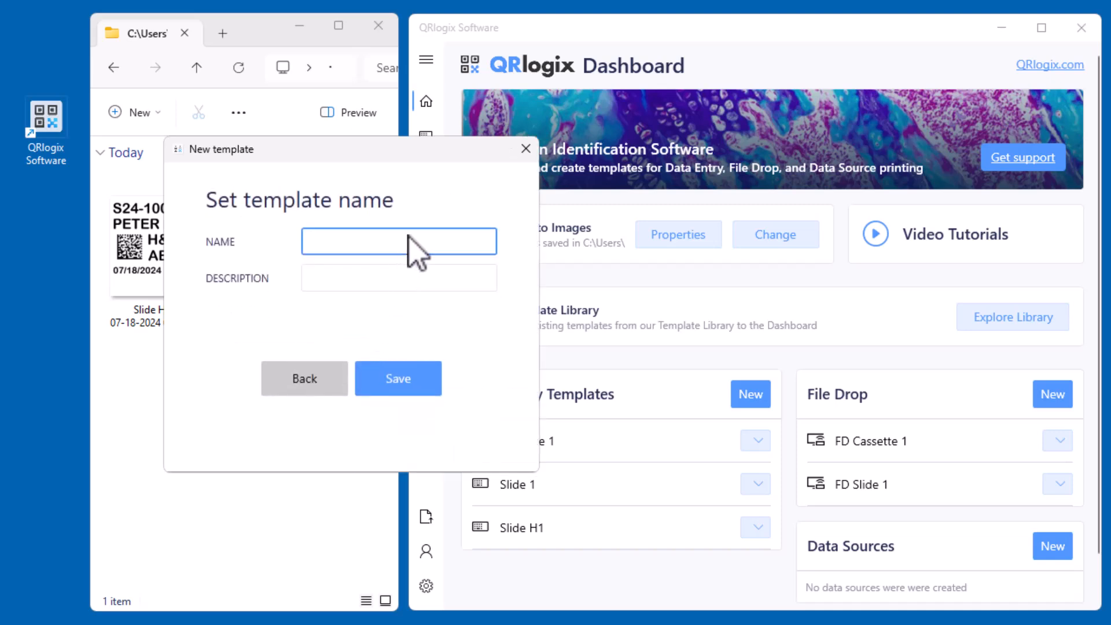
pyautogui.write('My template')
pyautogui.press('Tab')
pyautogui.write('Histology')
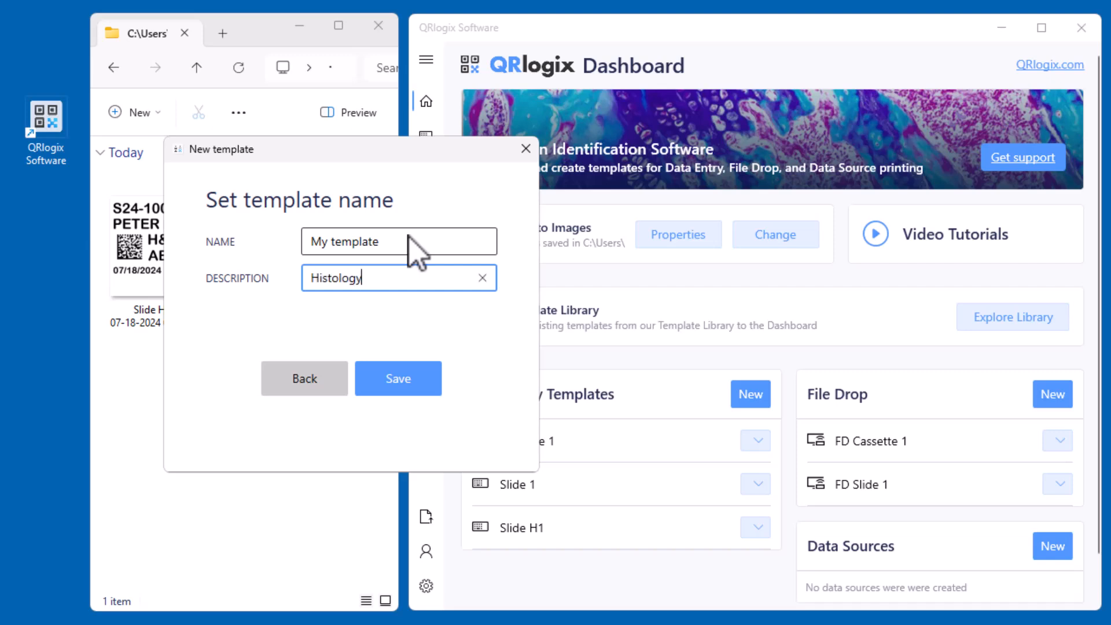
pyautogui.click(404, 378)
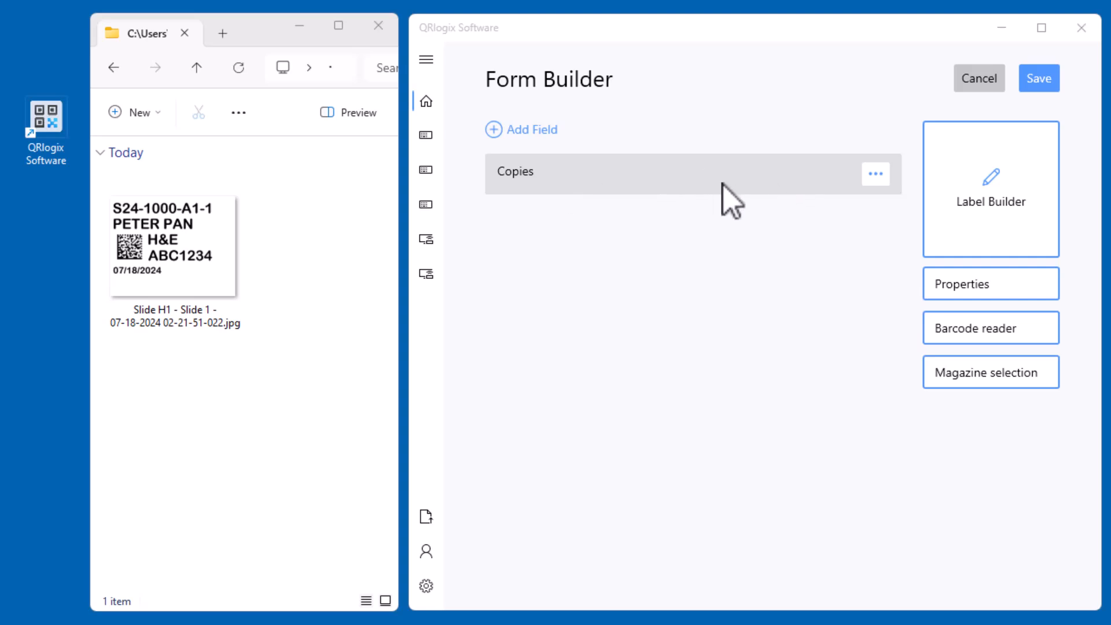
# Start a numeric field for the form with auto increment and leading zeros enabled and 5 digits
pyautogui.click(558, 132)
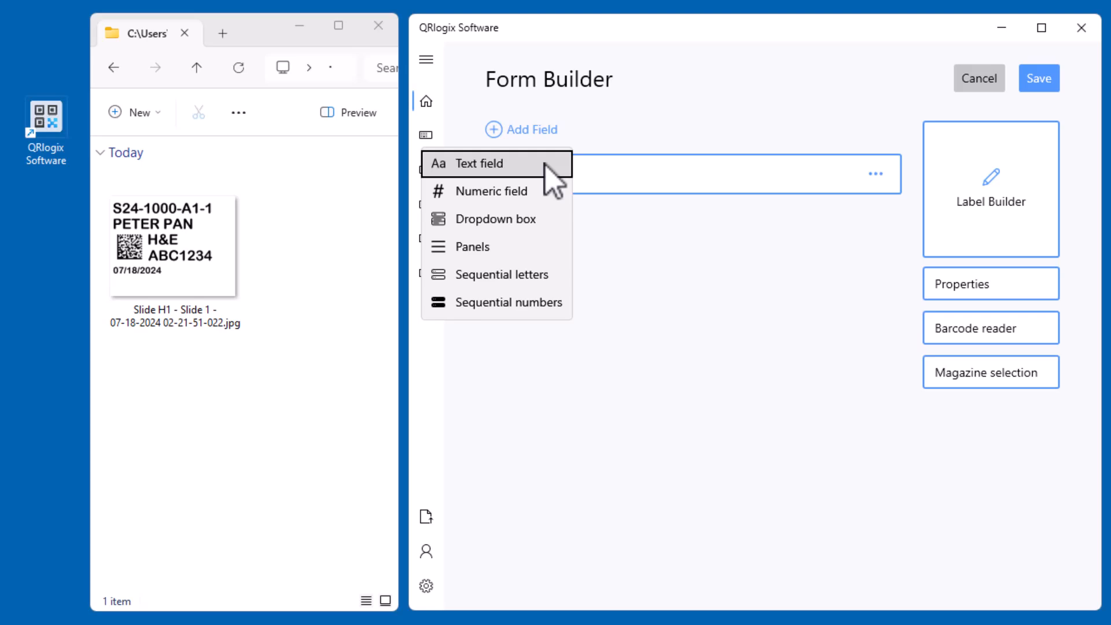
pyautogui.click(517, 202)
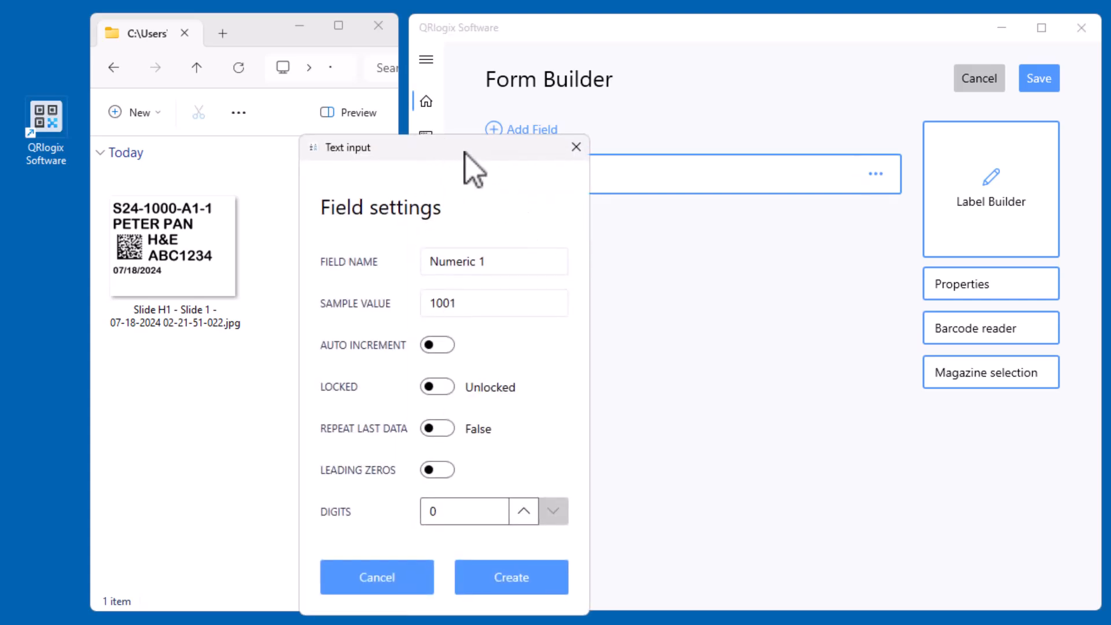
pyautogui.moveTo(465, 151); pyautogui.dragTo(538, 81)
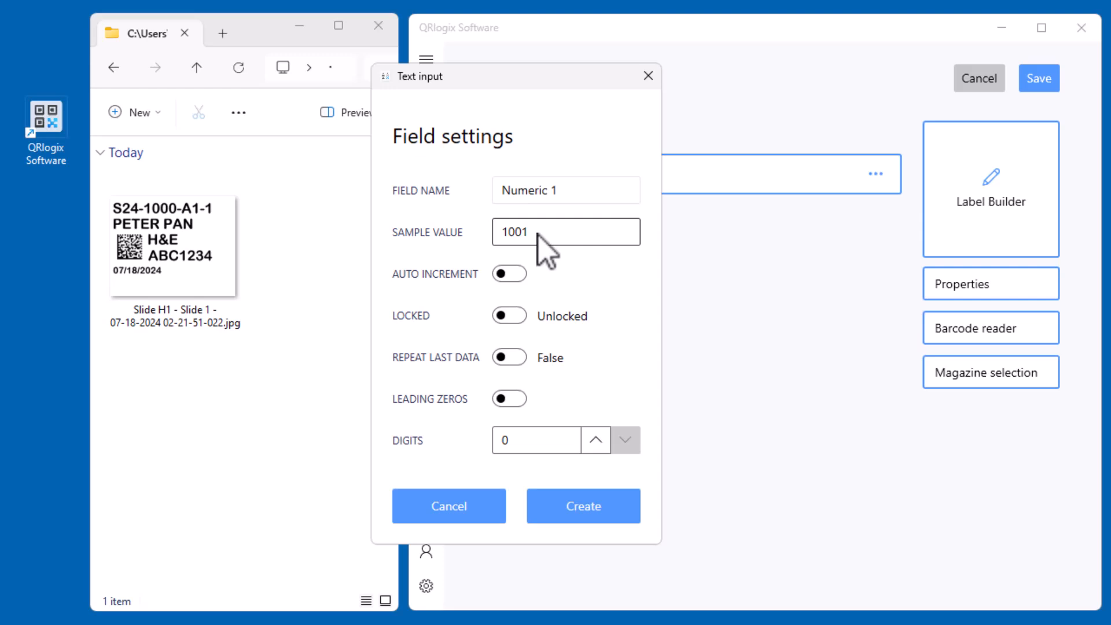
pyautogui.click(512, 276)
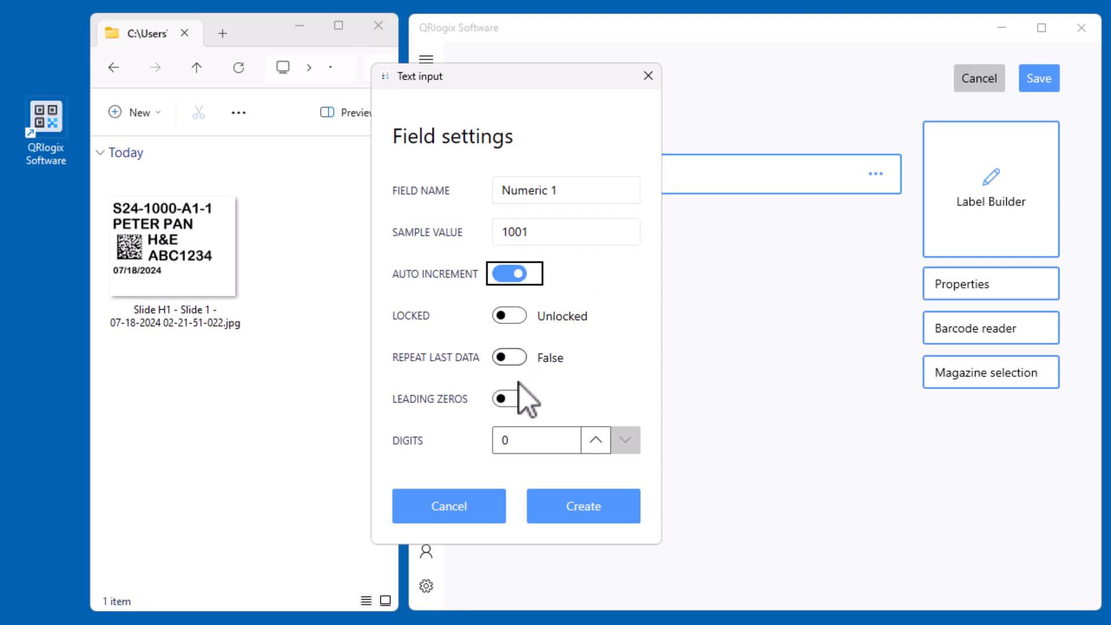
pyautogui.click(517, 400)
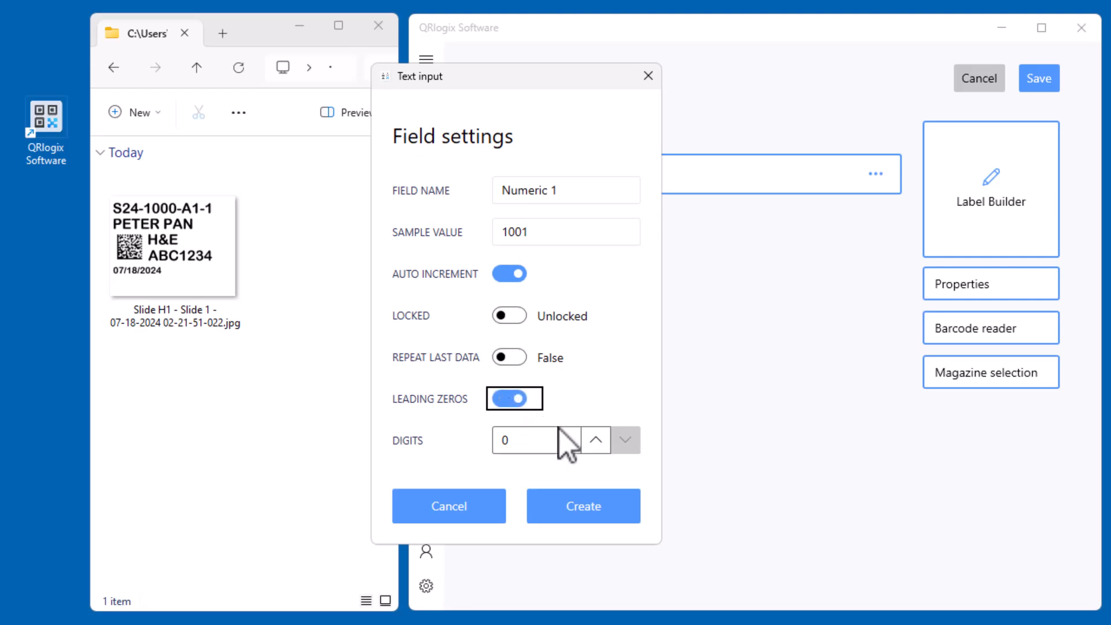
pyautogui.click(596, 440)
pyautogui.click(596, 440)
pyautogui.click(596, 440)
pyautogui.click(596, 440)
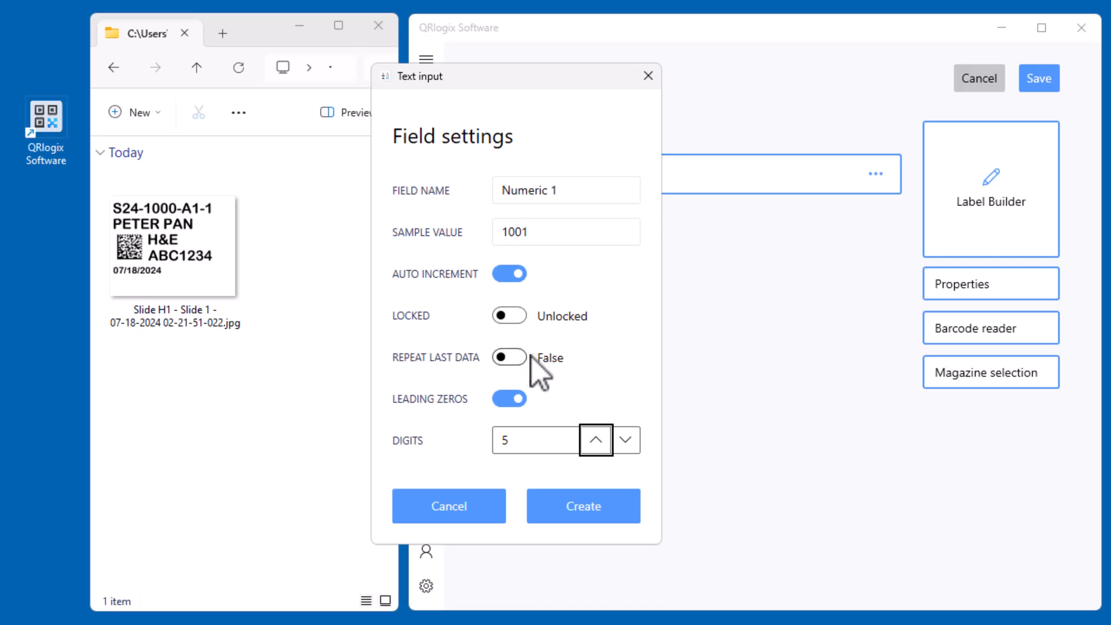
# Set the numeric field's sample value to 01001 and create the field
pyautogui.doubleClick(505, 233)
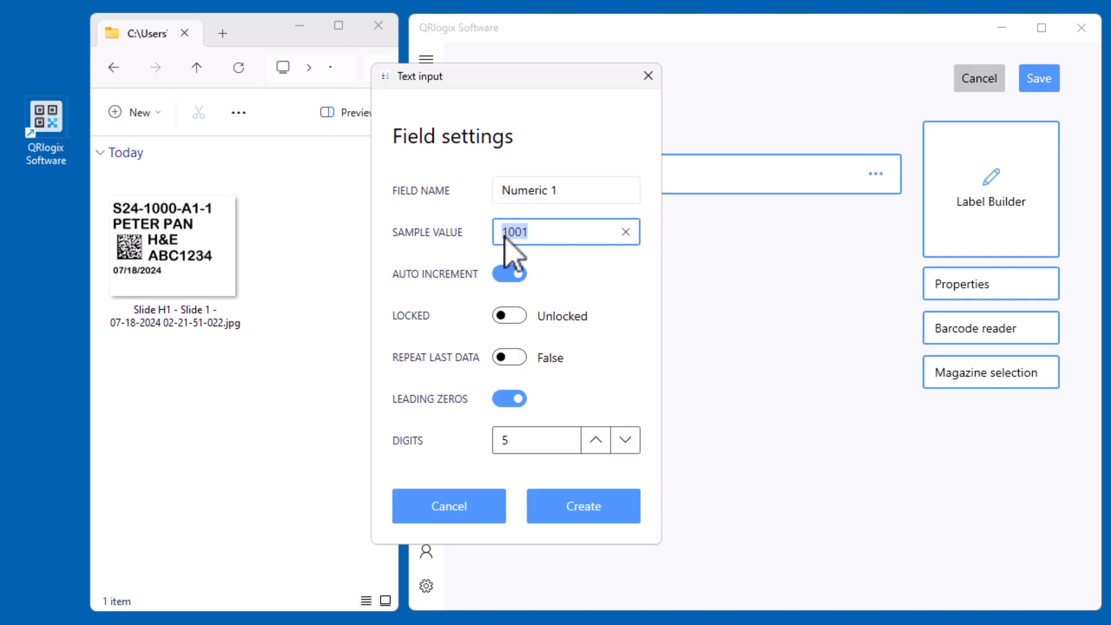
pyautogui.click(504, 233)
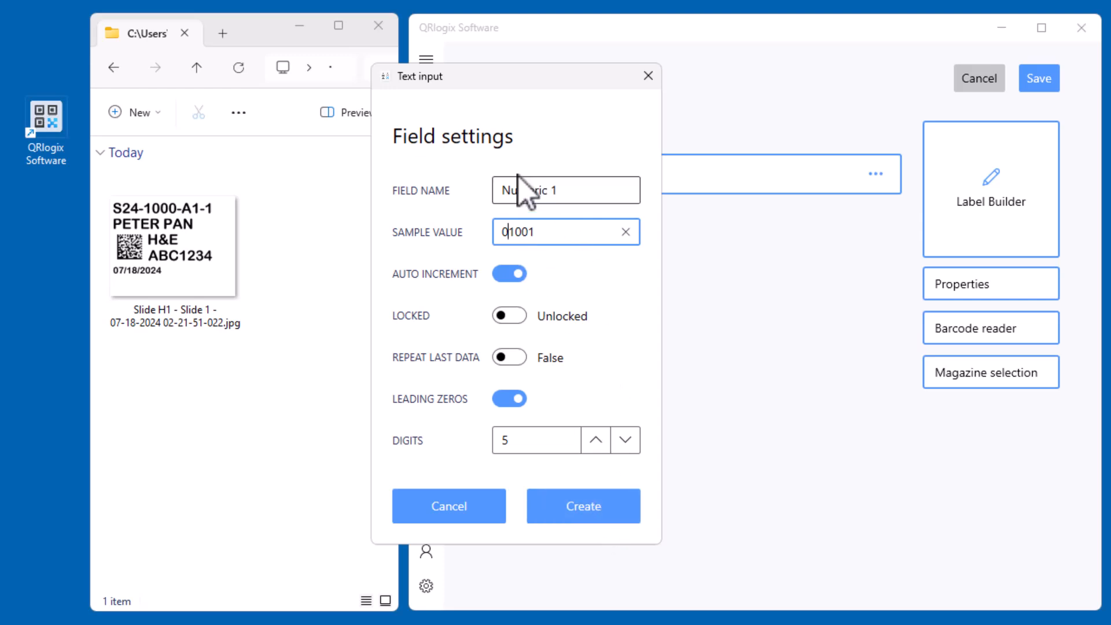
pyautogui.click(613, 528)
# Delete the Numeric 1 field from the form and confirm the deletion
pyautogui.click(541, 130)
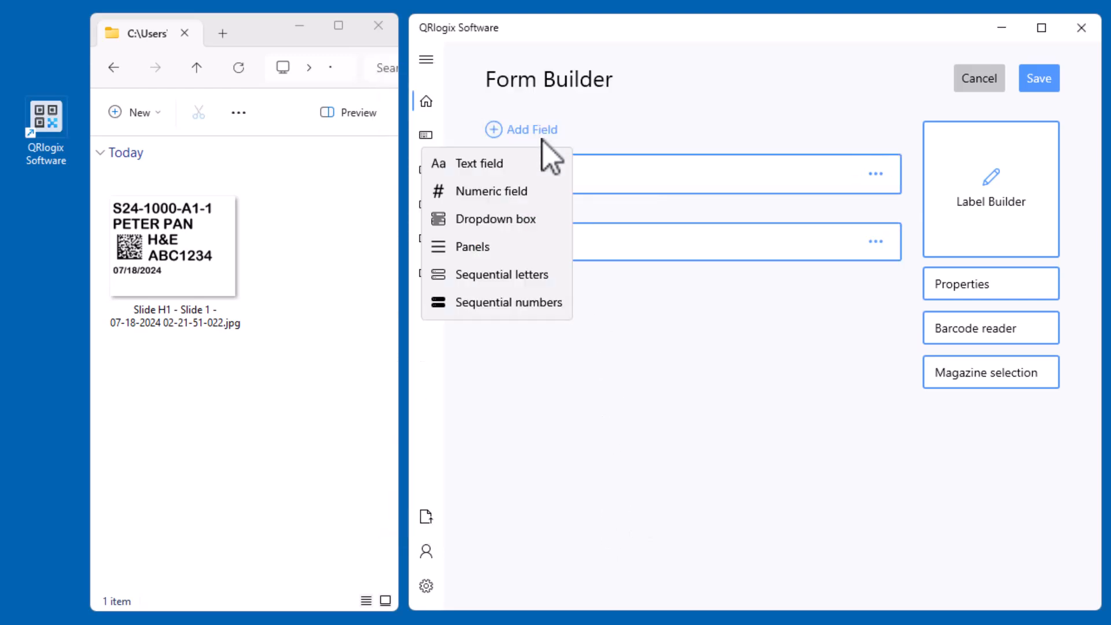
pyautogui.click(651, 120)
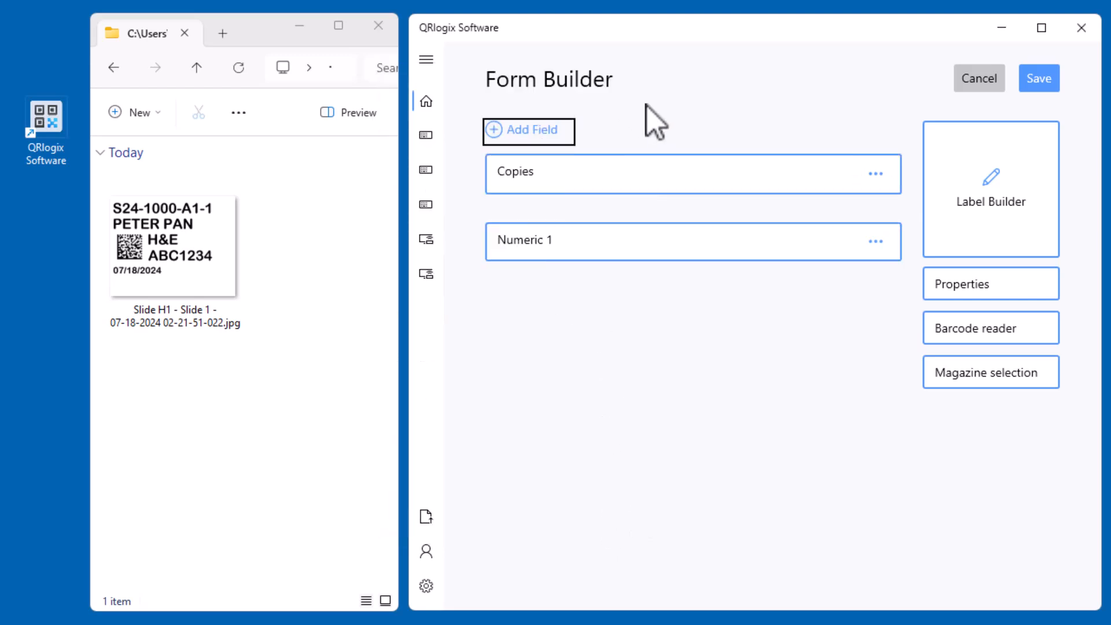
pyautogui.click(879, 243)
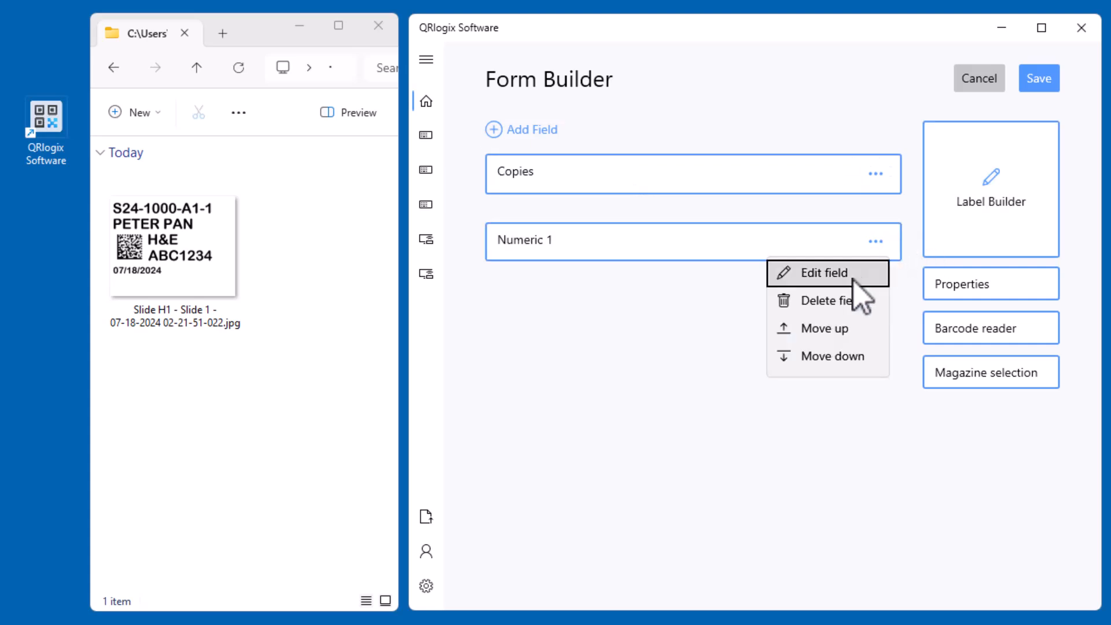
pyautogui.click(834, 307)
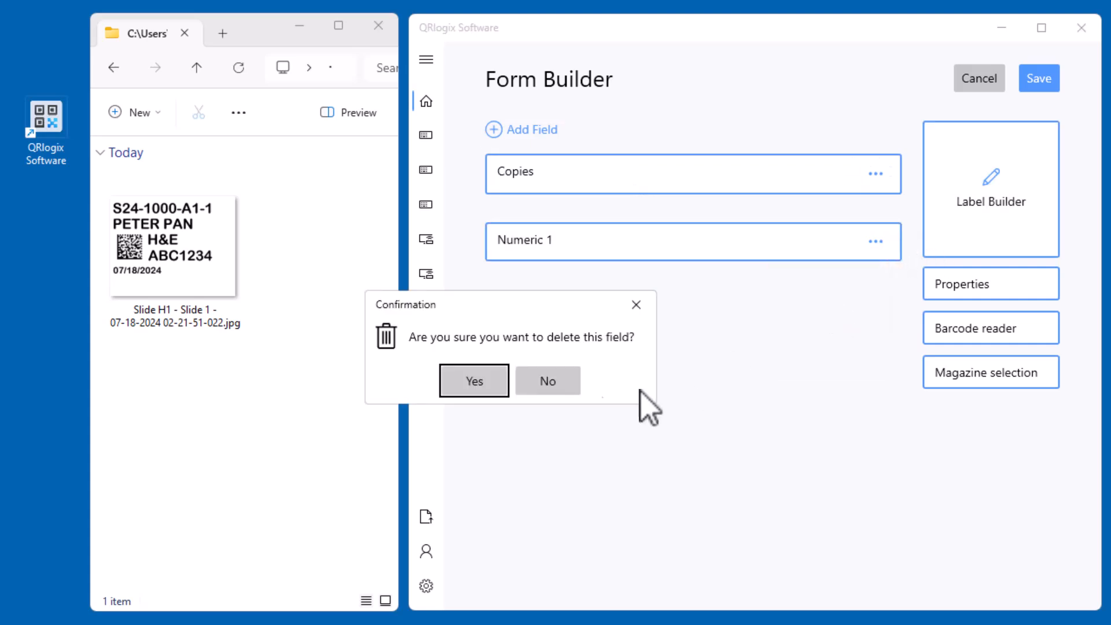
pyautogui.click(493, 381)
# Start a dropdown box field for the form and name it "Prefix"
pyautogui.click(528, 130)
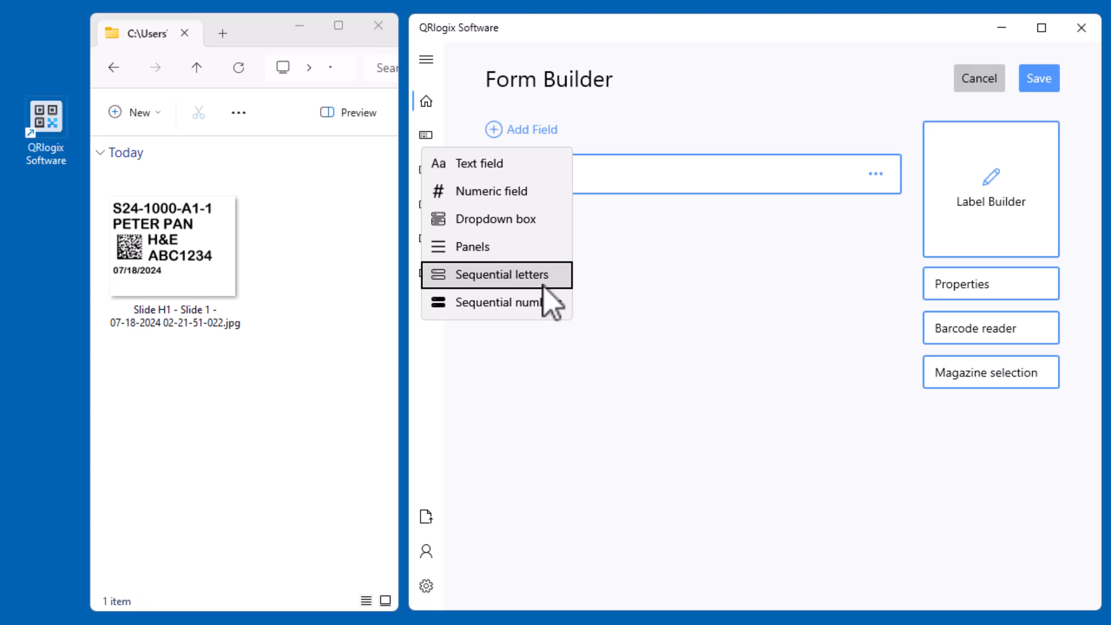
pyautogui.press('Escape')
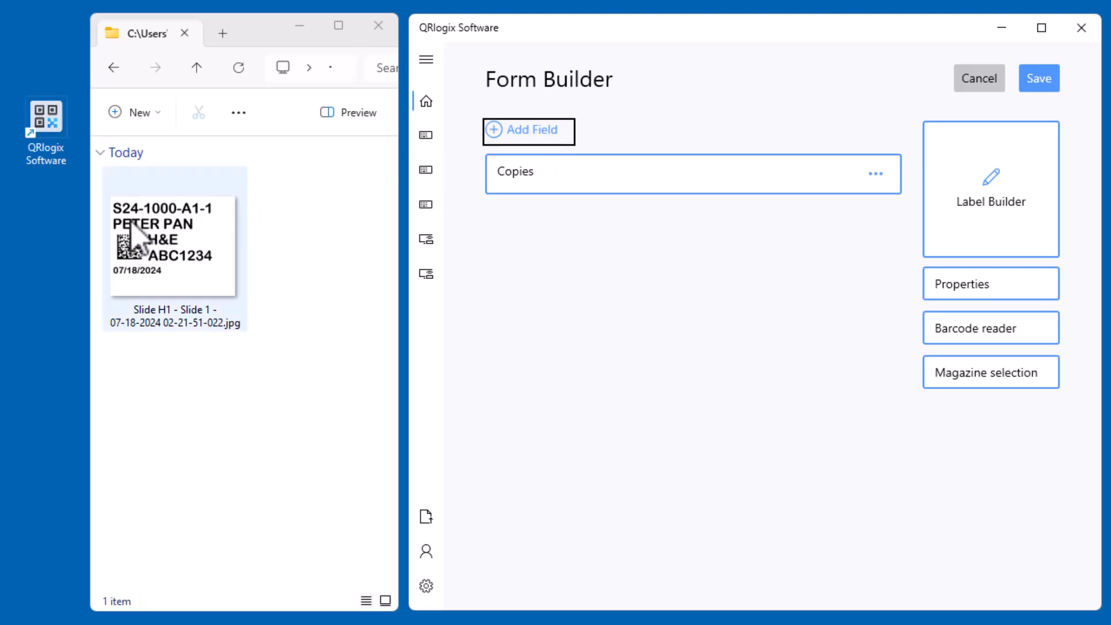
pyautogui.click(570, 139)
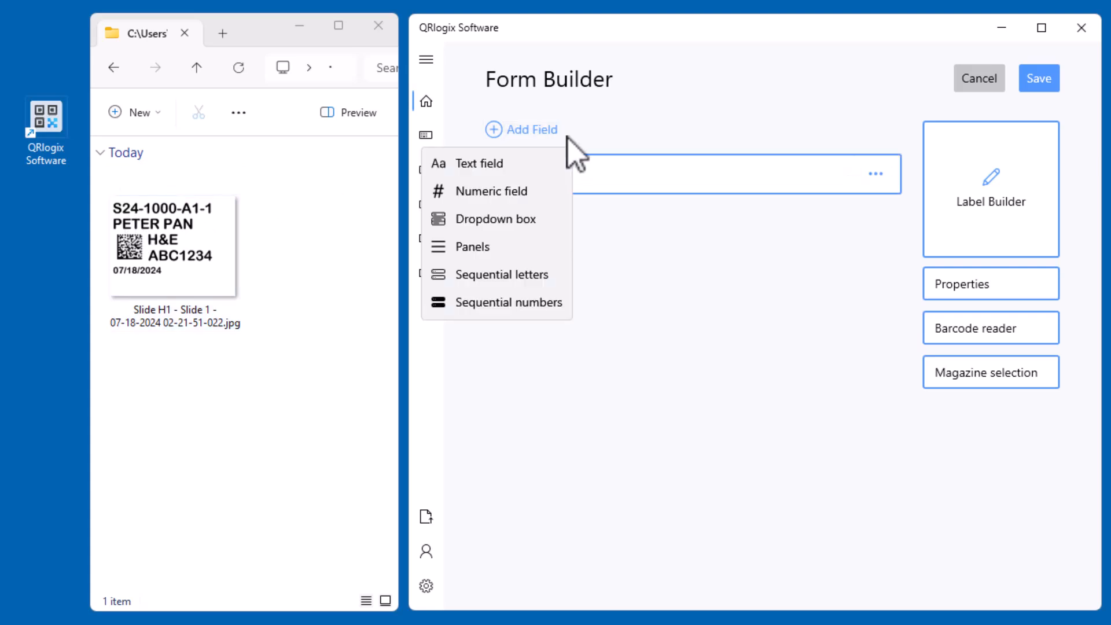
pyautogui.click(533, 220)
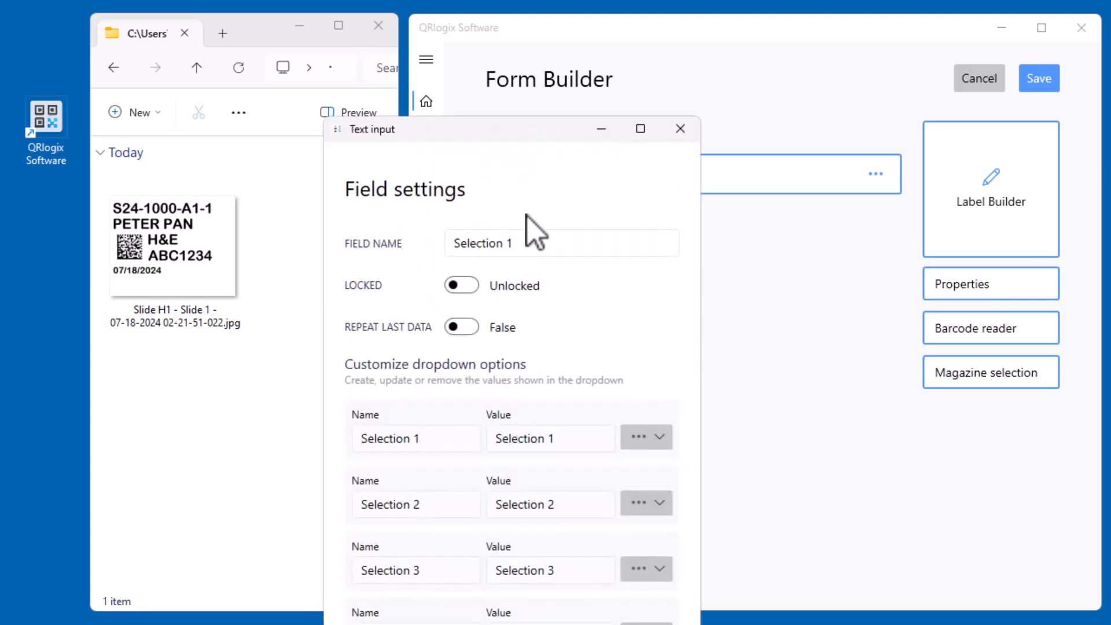
pyautogui.click(481, 248)
pyautogui.moveTo(536, 127); pyautogui.dragTo(575, 5)
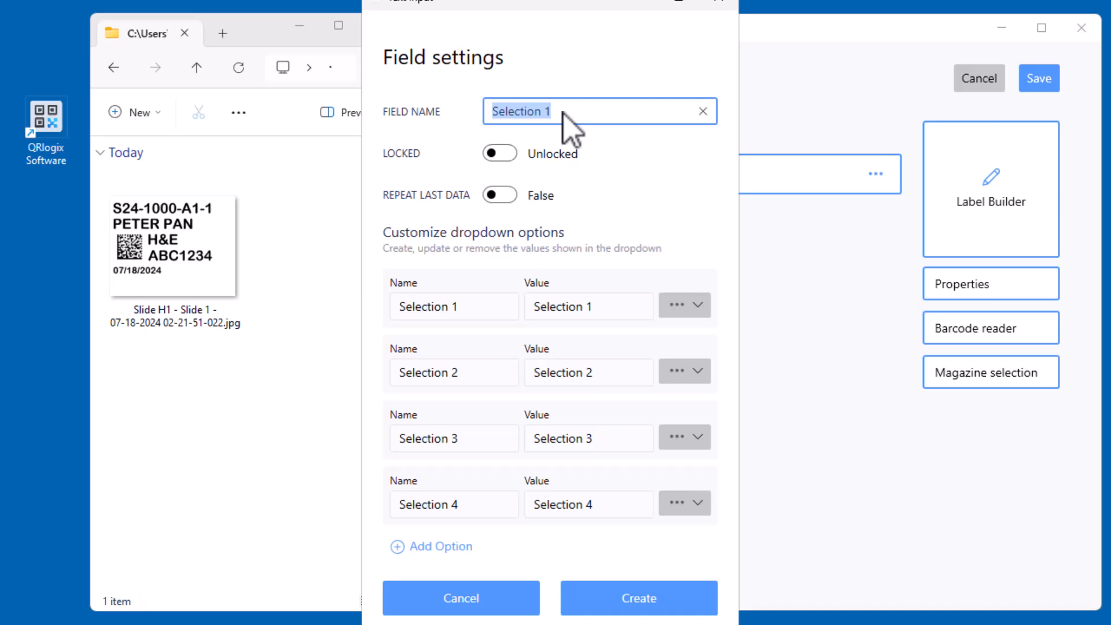
pyautogui.write('Prefix')
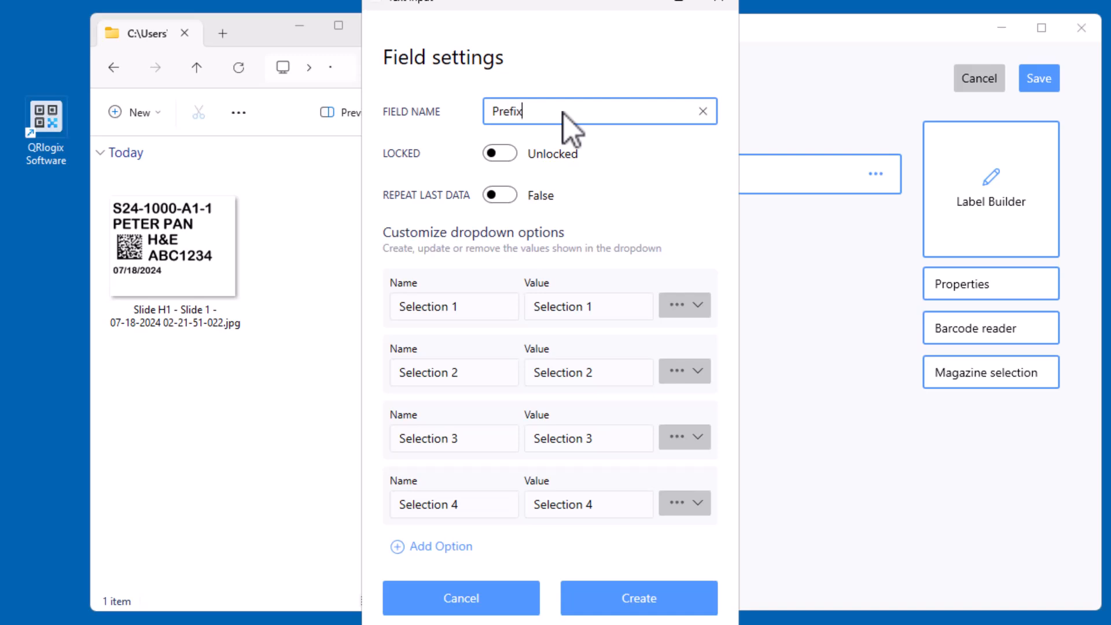
# Set both the name and the value of the first dropdown option to S24
pyautogui.press('Tab')
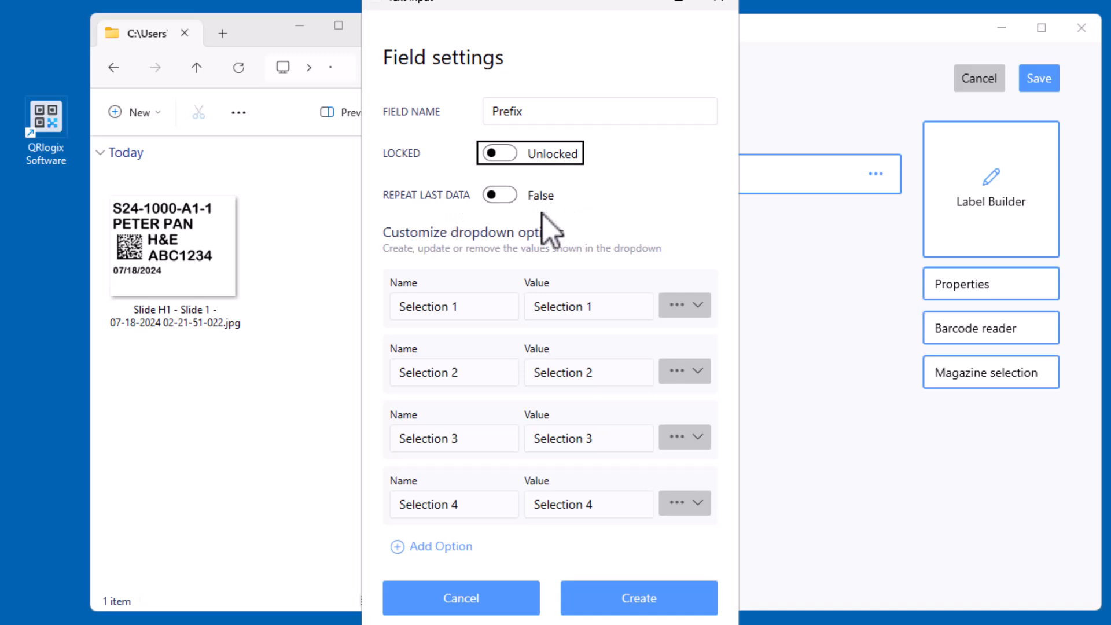
pyautogui.press('Tab')
pyautogui.press('Tab')
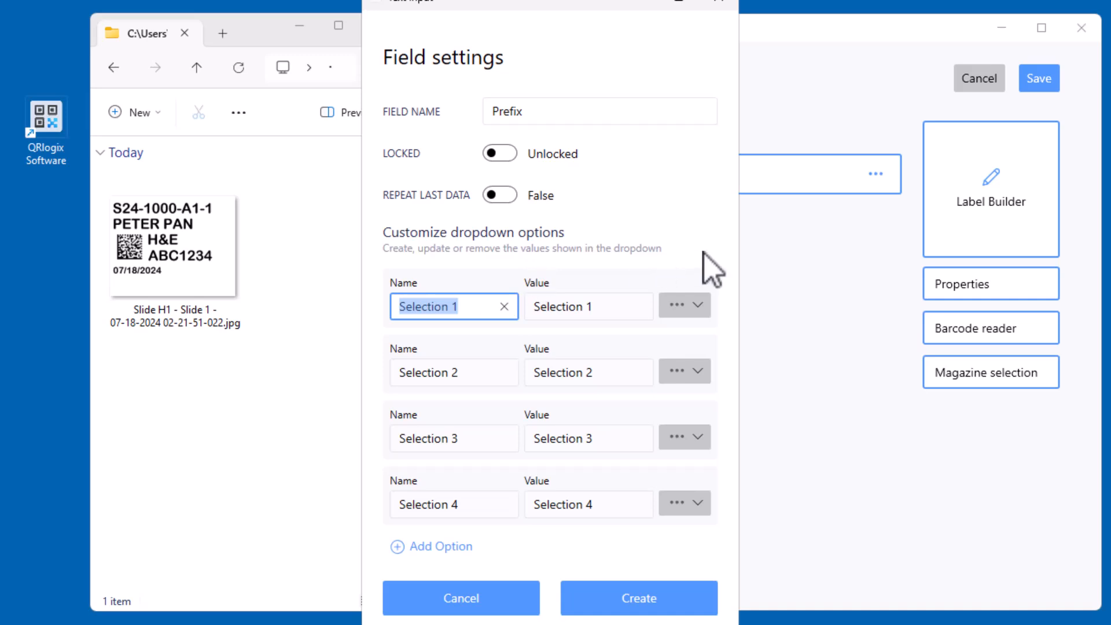
pyautogui.write('S24')
pyautogui.press('Tab')
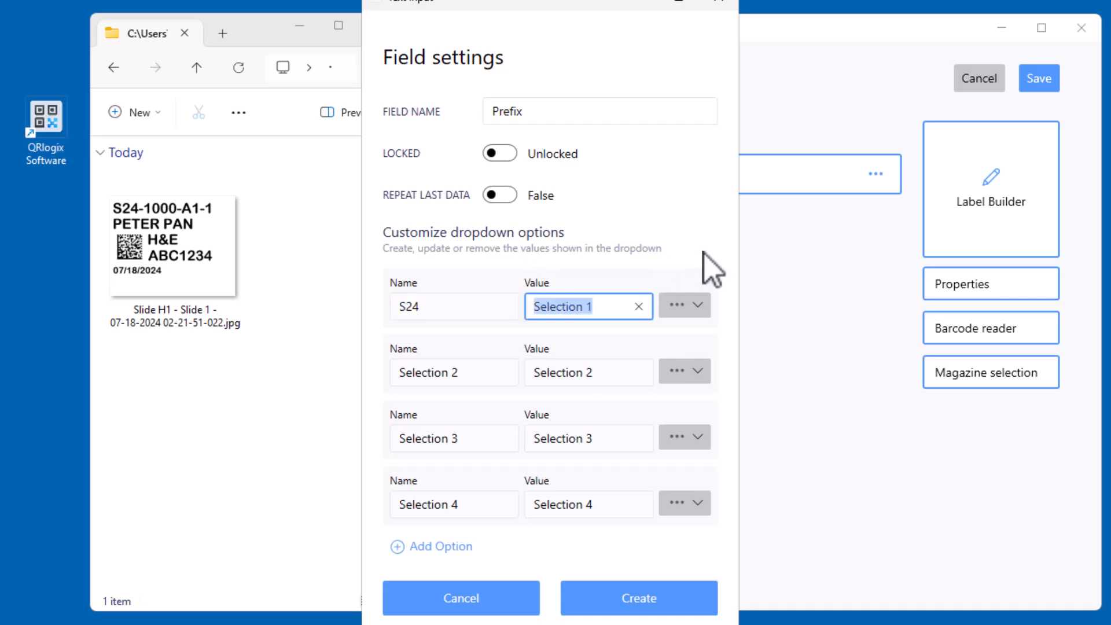
pyautogui.write('S2')
pyautogui.press('Tab')
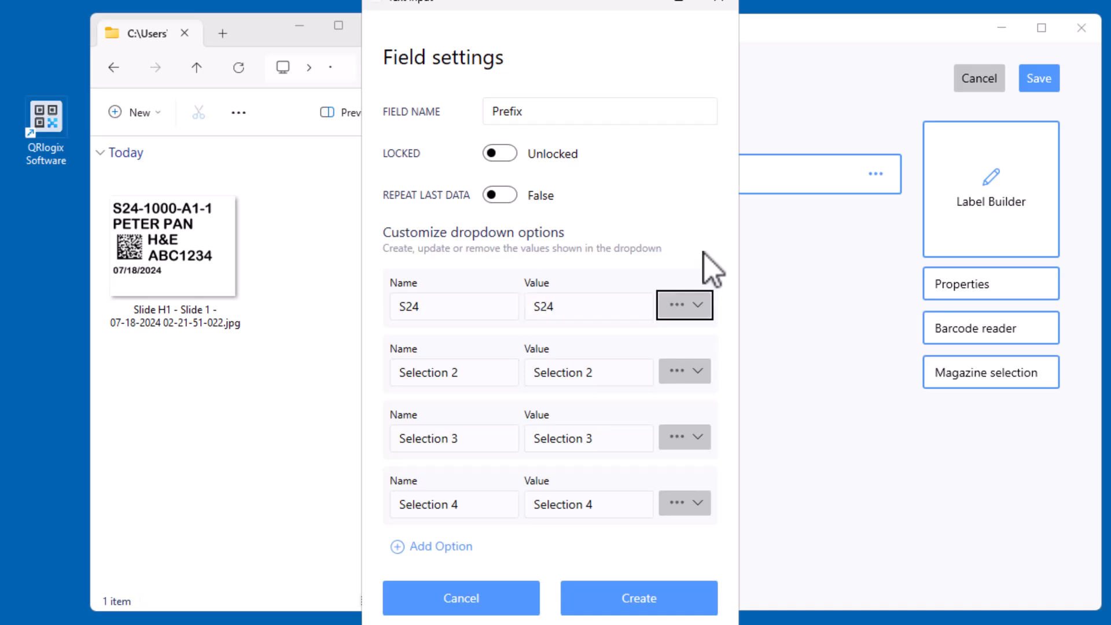
# Set both the name and the value of the second dropdown option to C24
pyautogui.press('Tab')
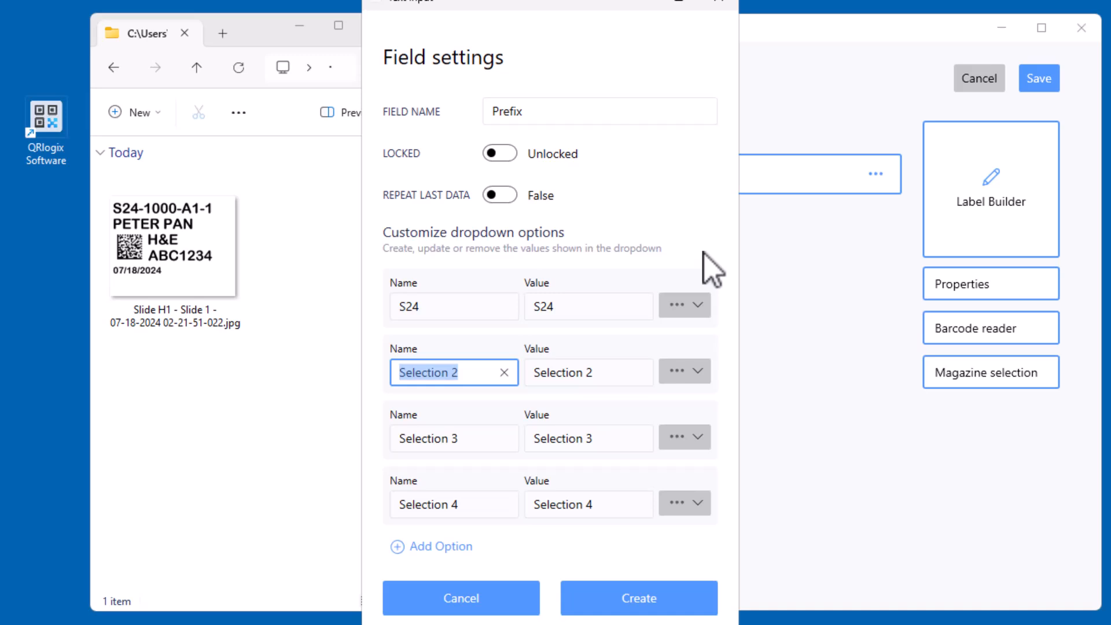
pyautogui.write('C24')
pyautogui.press('Tab')
pyautogui.write('C24')
pyautogui.press('Tab')
# Set both the name and the value of the third dropdown option to D24
pyautogui.press('Tab')
pyautogui.write('D24')
pyautogui.press('Tab')
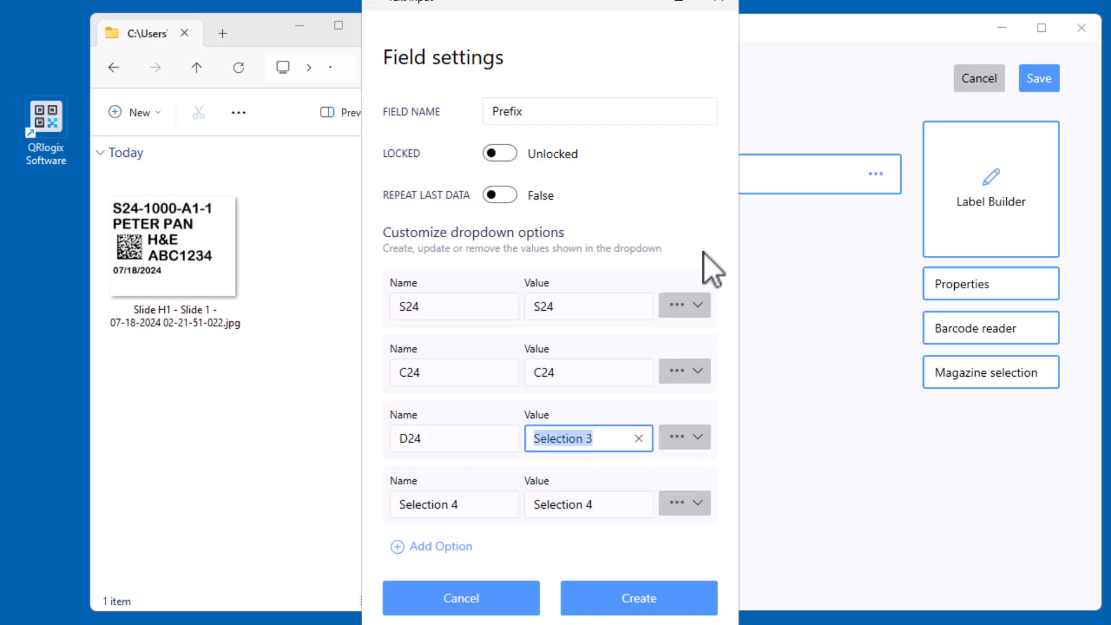
pyautogui.write('D3')
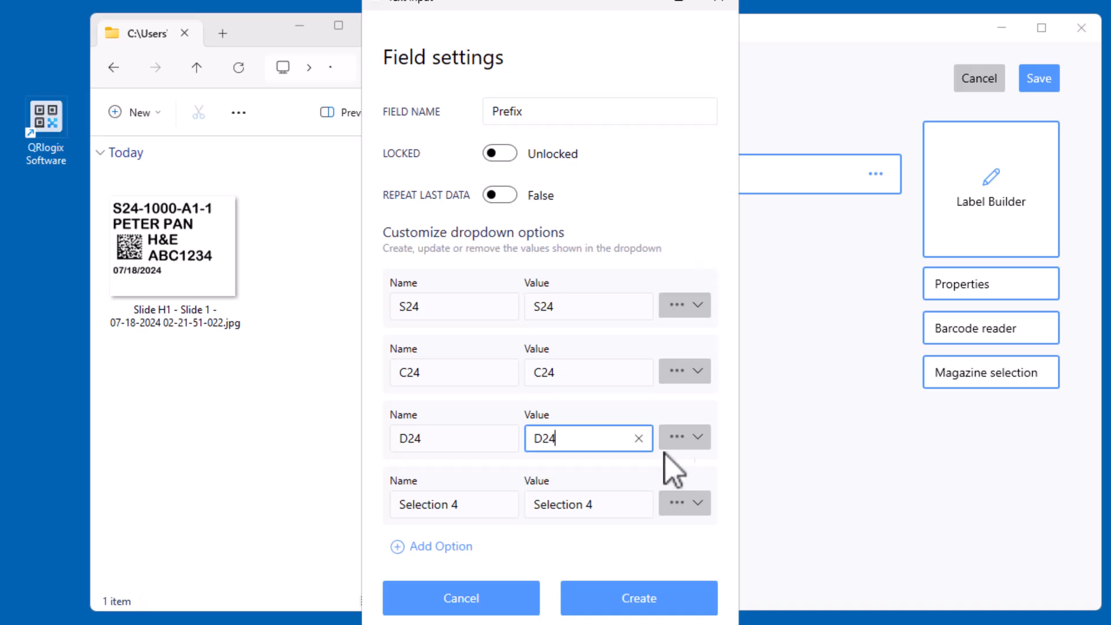
# Remove the unused fourth option, Selection 4, from the Prefix dropdown
pyautogui.click(699, 438)
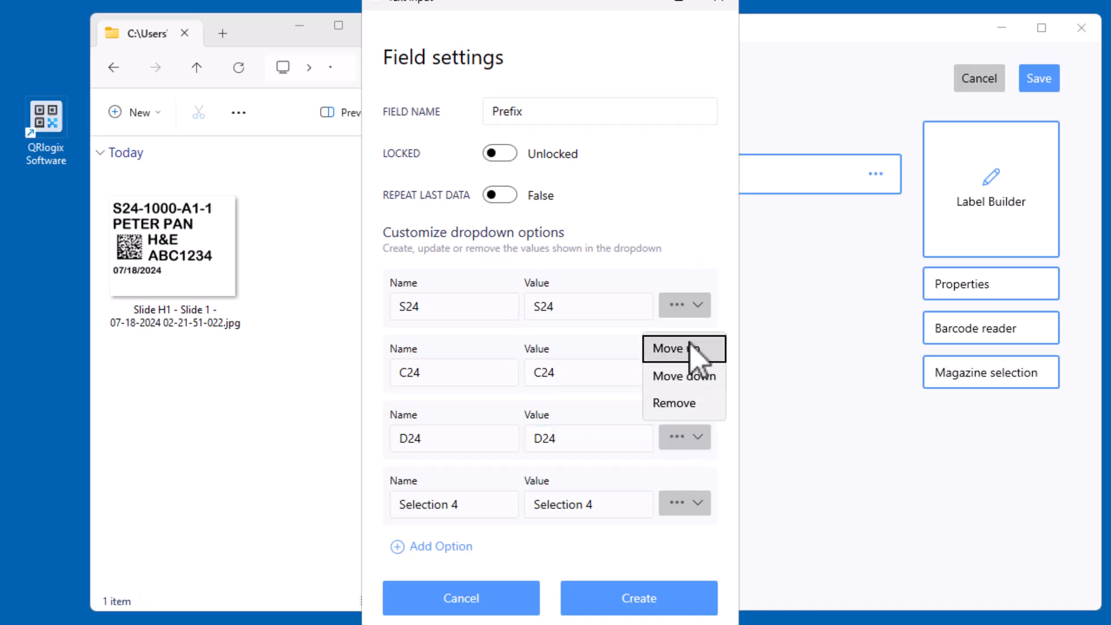
pyautogui.press('Escape')
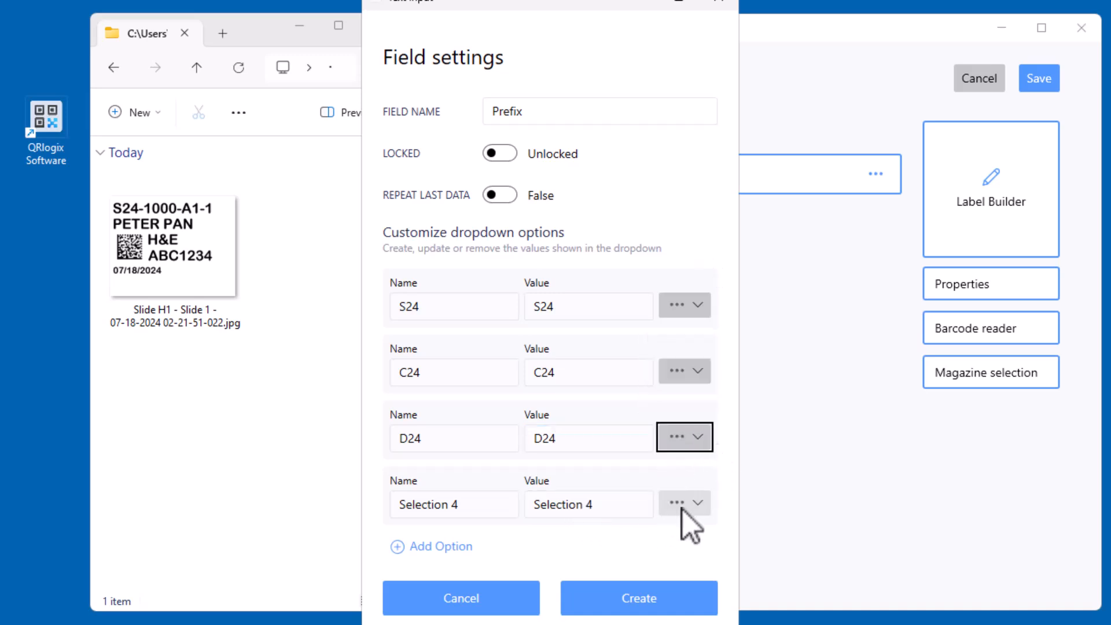
pyautogui.click(703, 503)
pyautogui.click(686, 469)
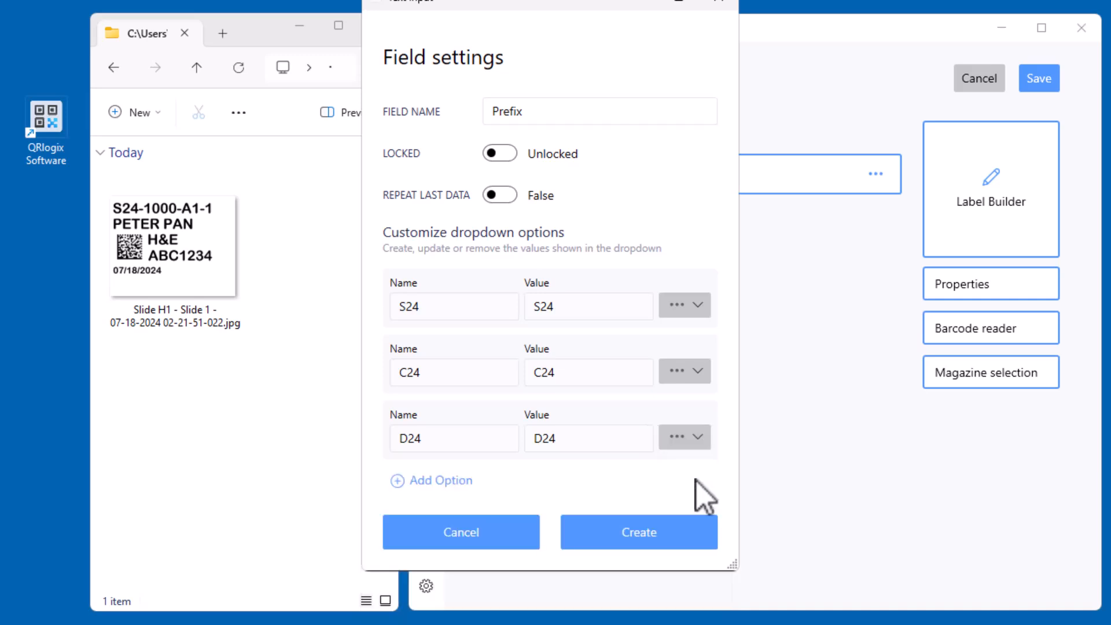
# Add an extra option to the Prefix dropdown and remove it again
pyautogui.click(443, 481)
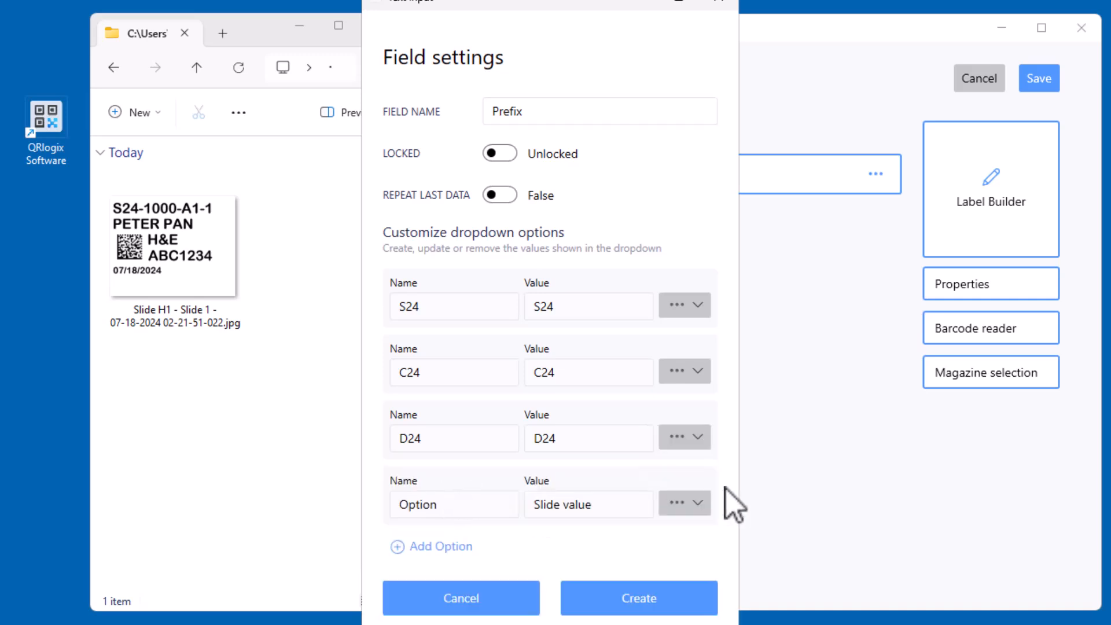
pyautogui.click(698, 505)
pyautogui.click(699, 471)
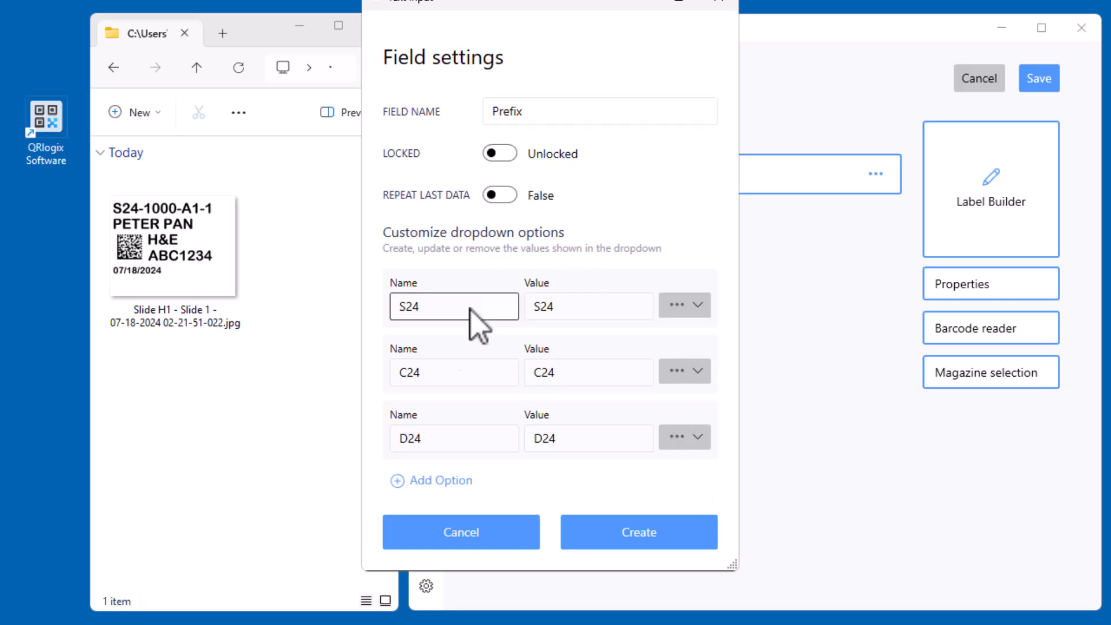
# Create the Prefix field and move the Copies field below it in the form
pyautogui.click(643, 534)
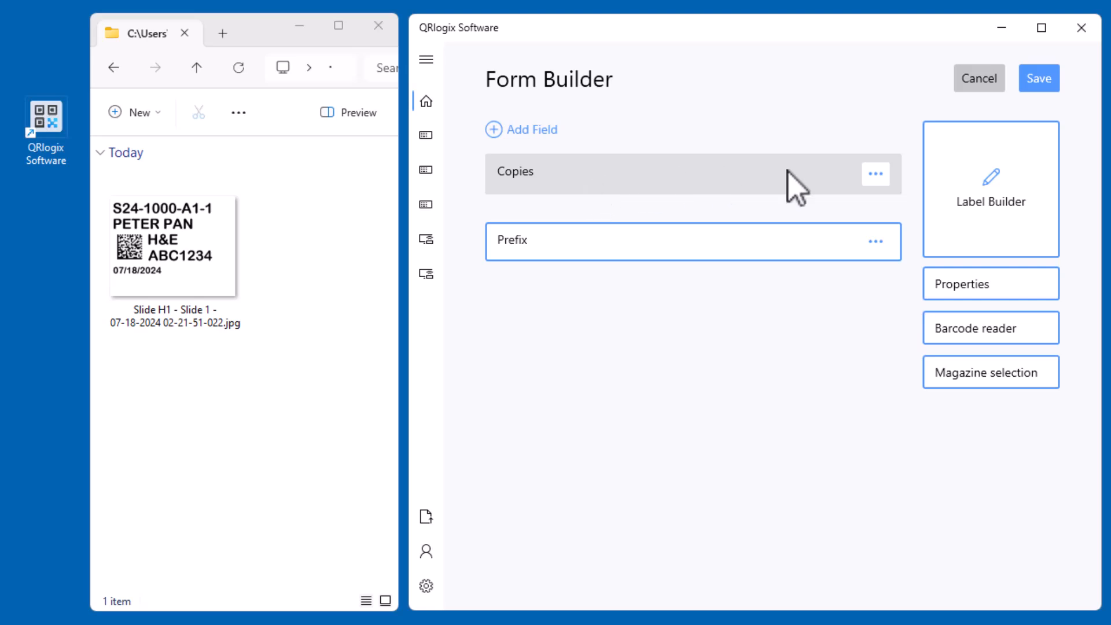
pyautogui.click(877, 173)
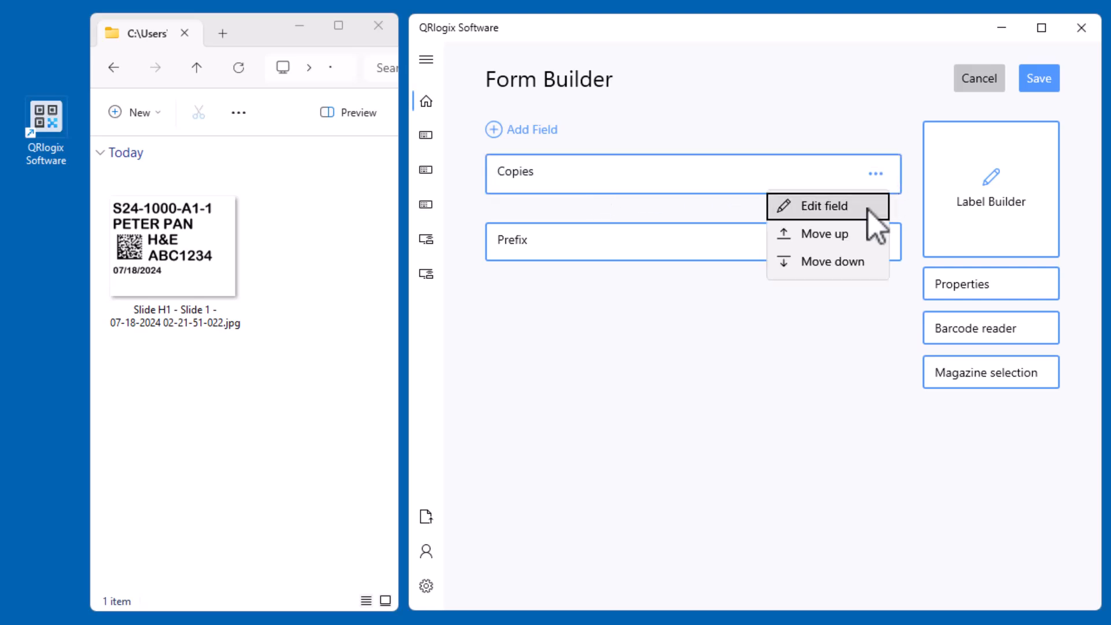
pyautogui.click(853, 267)
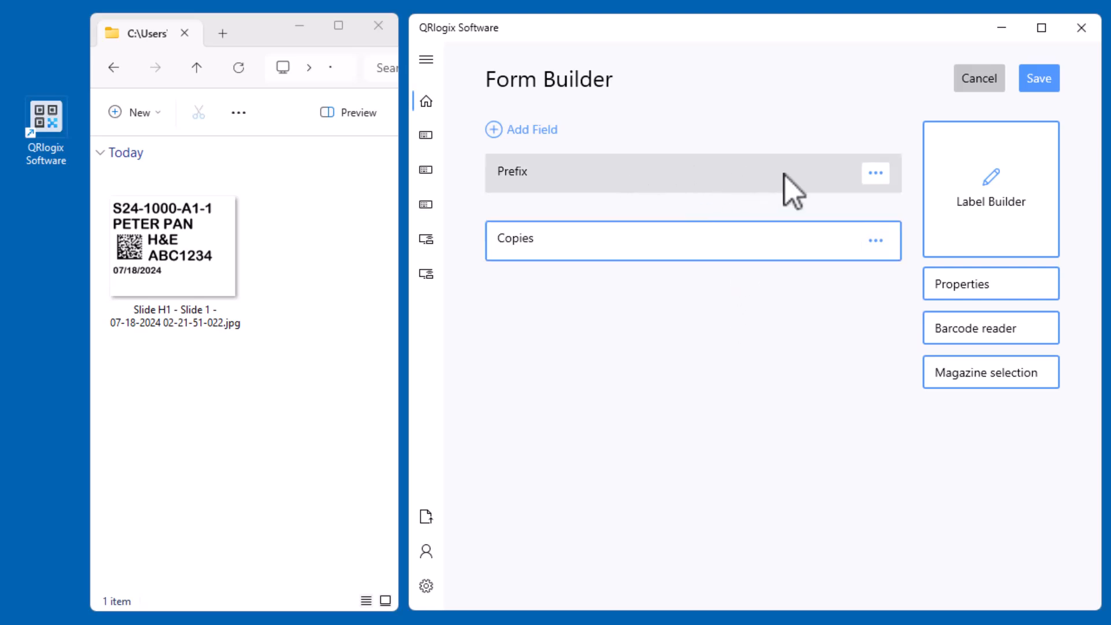
# Create a numeric field named "Case" with auto increment enabled, and move the Copies field below it
pyautogui.click(549, 129)
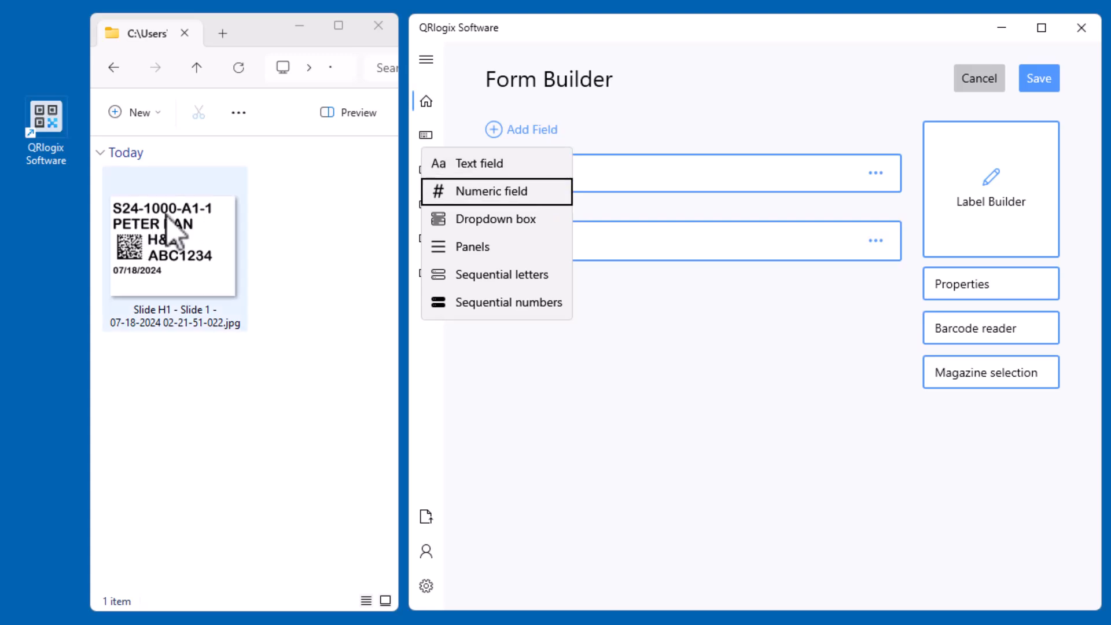
pyautogui.click(443, 194)
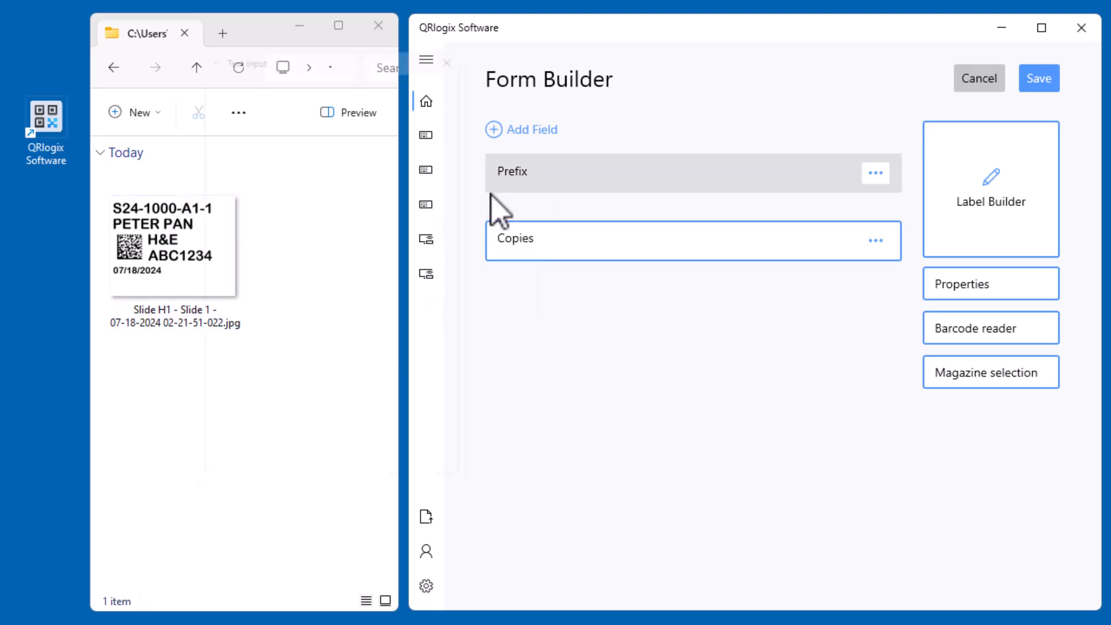
pyautogui.click(402, 160)
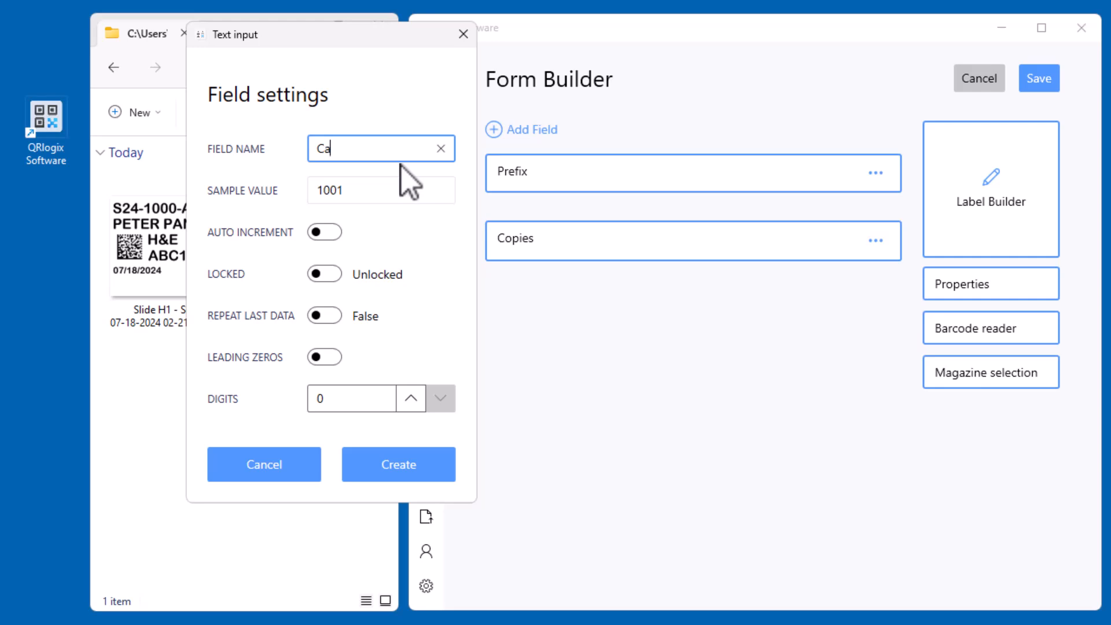
pyautogui.press('Tab')
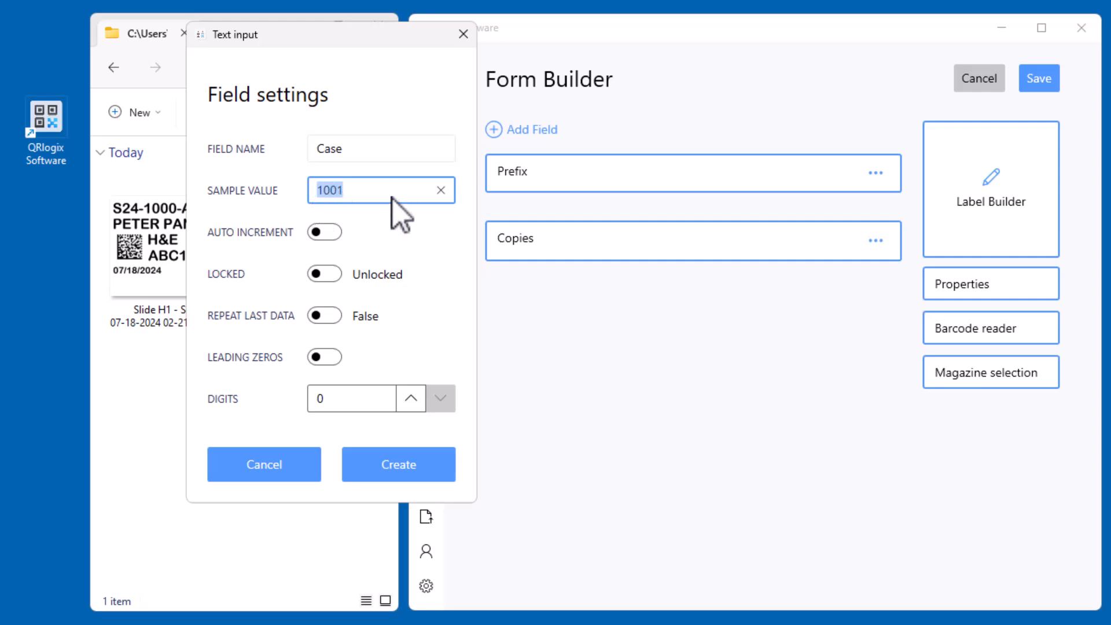
pyautogui.click(335, 234)
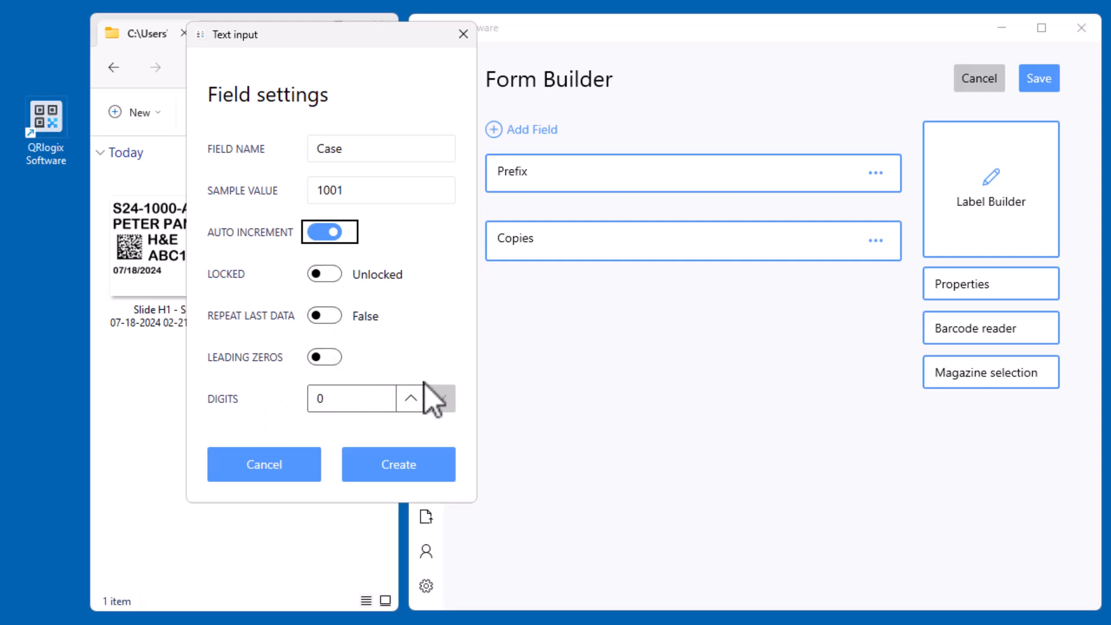
pyautogui.click(395, 479)
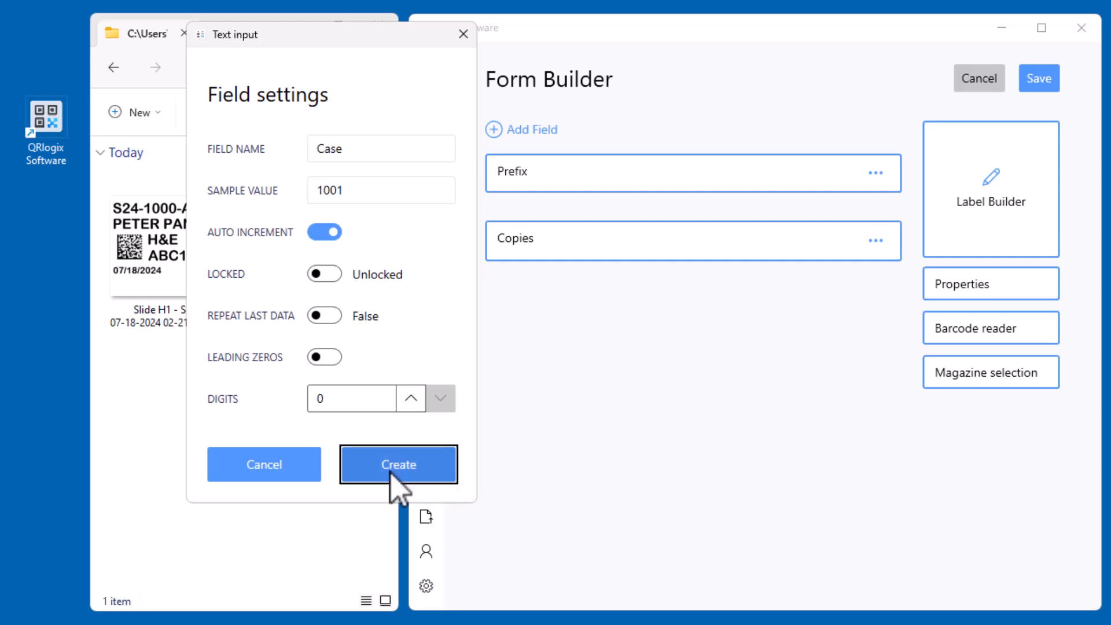
pyautogui.click(876, 240)
pyautogui.click(838, 326)
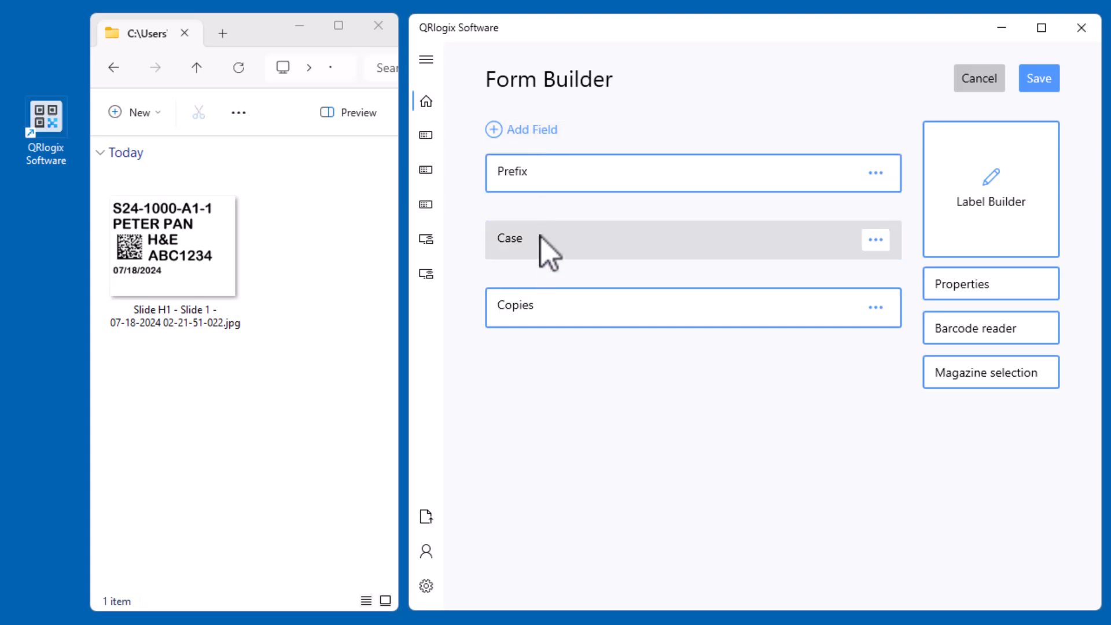
# Create a sequential letters field named "Sample" and move the Copies field below it in the form
pyautogui.click(538, 133)
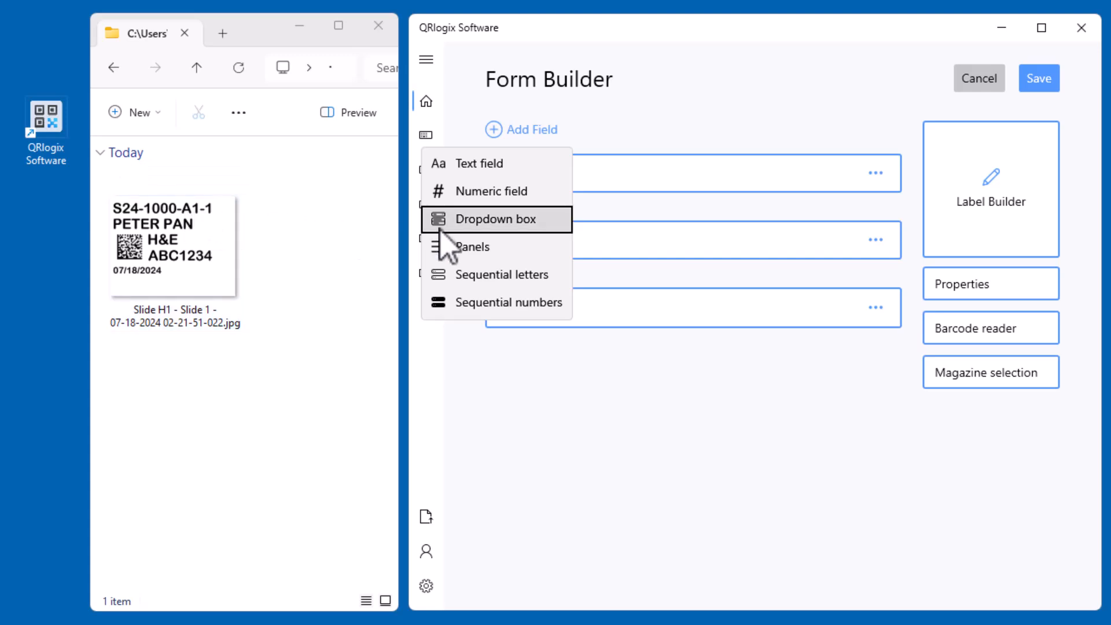
pyautogui.click(475, 275)
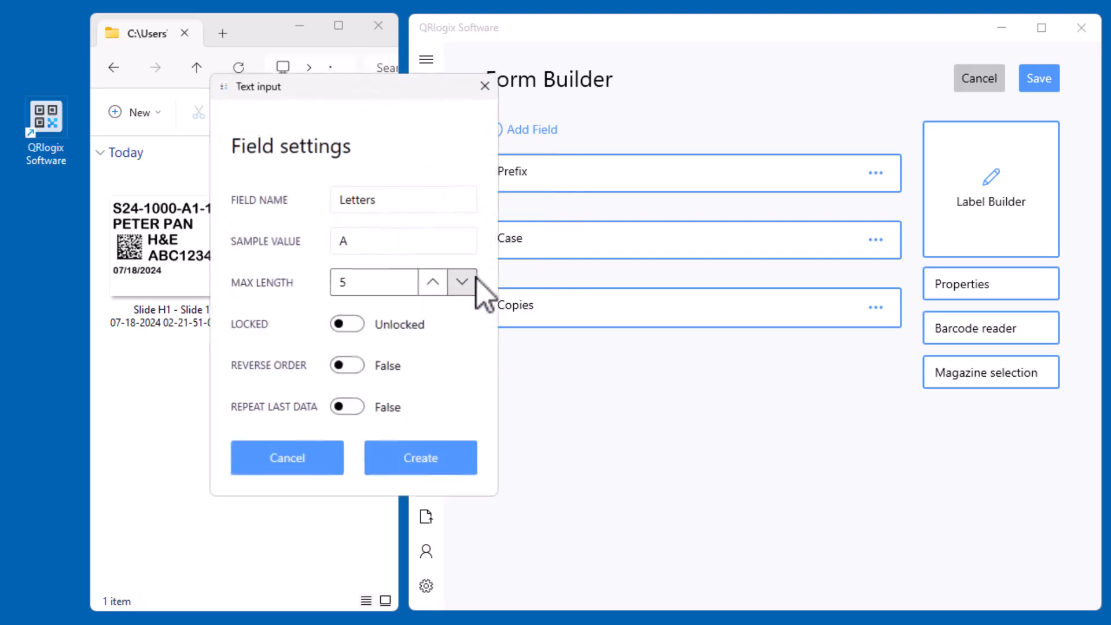
pyautogui.click(418, 206)
pyautogui.write('Sample')
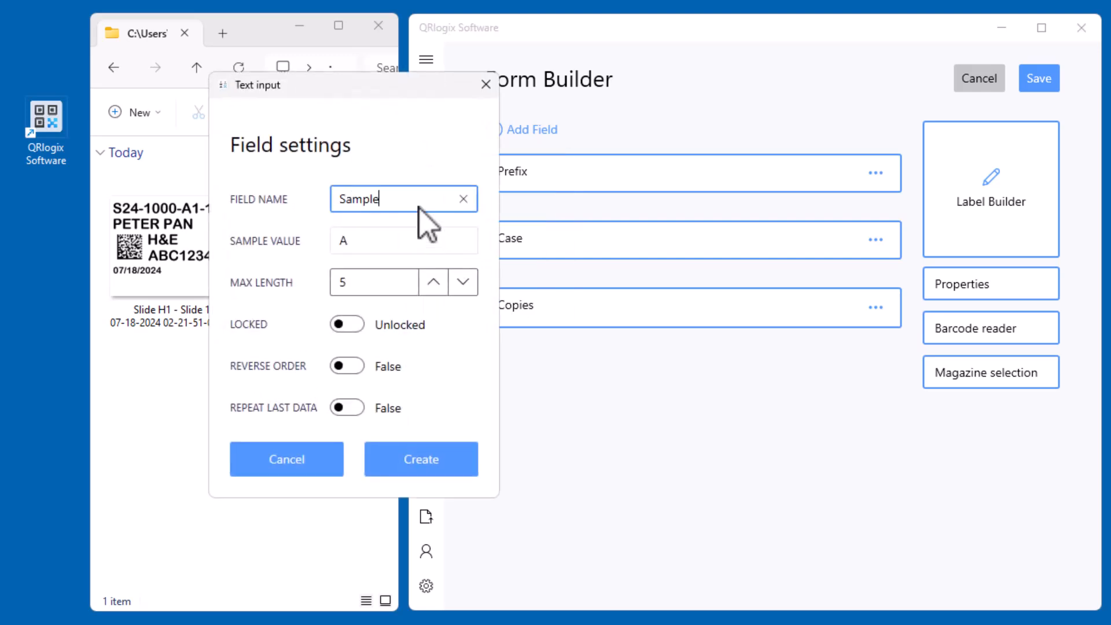
pyautogui.click(448, 239)
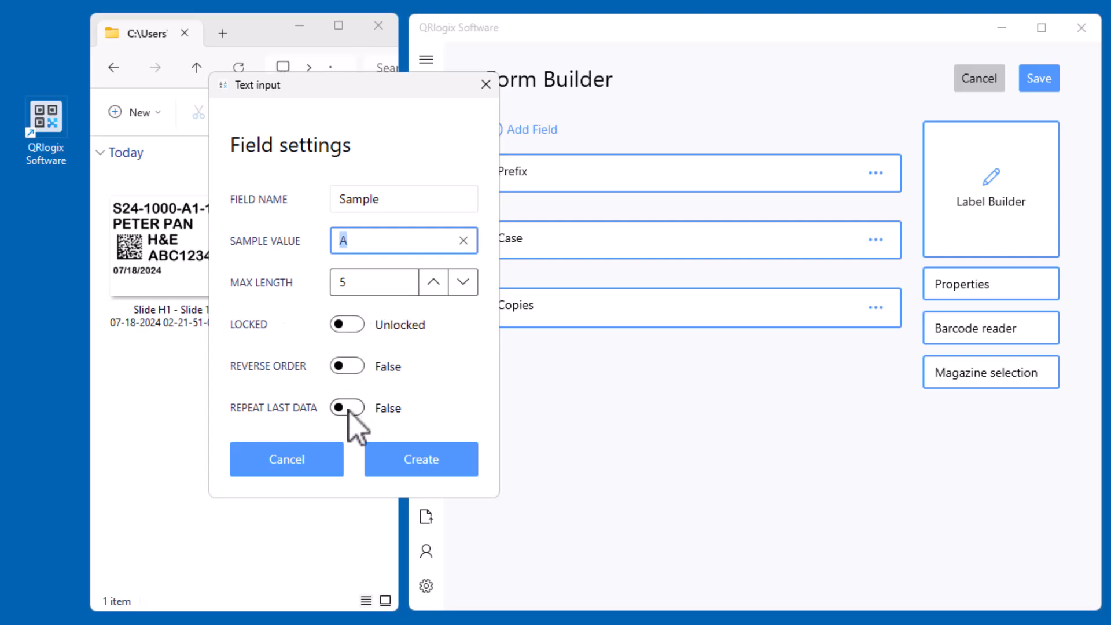
pyautogui.click(428, 472)
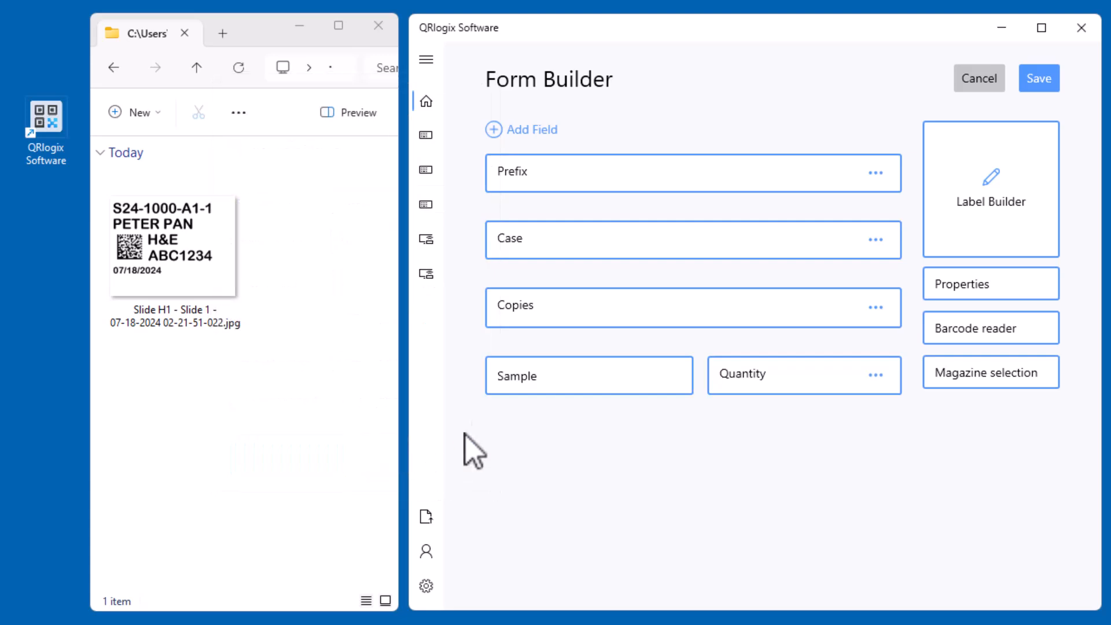
pyautogui.click(875, 308)
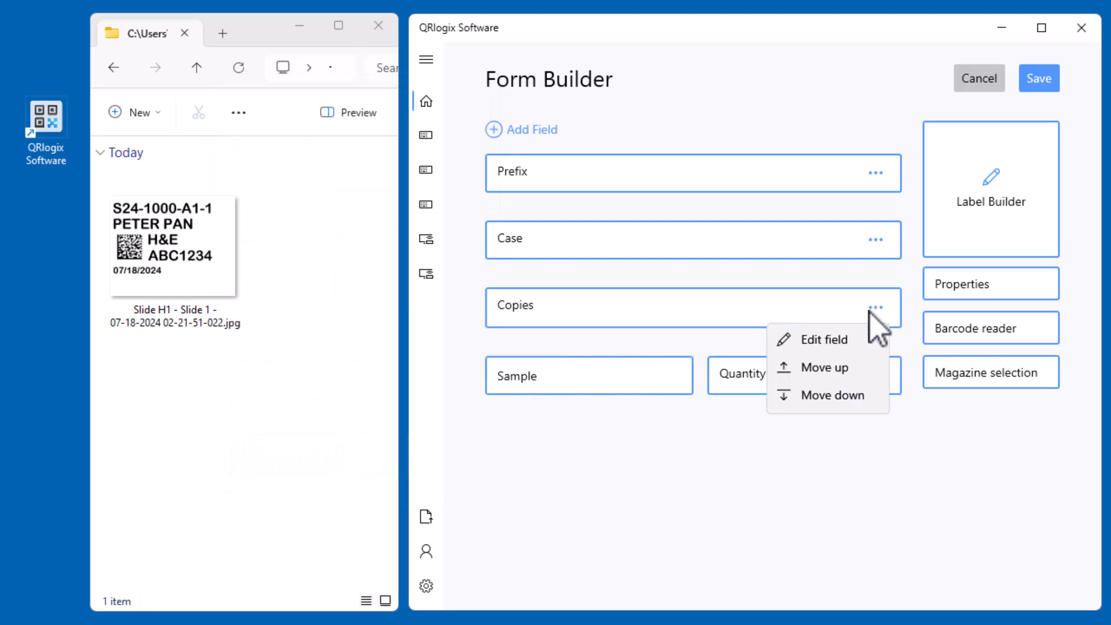
pyautogui.click(838, 396)
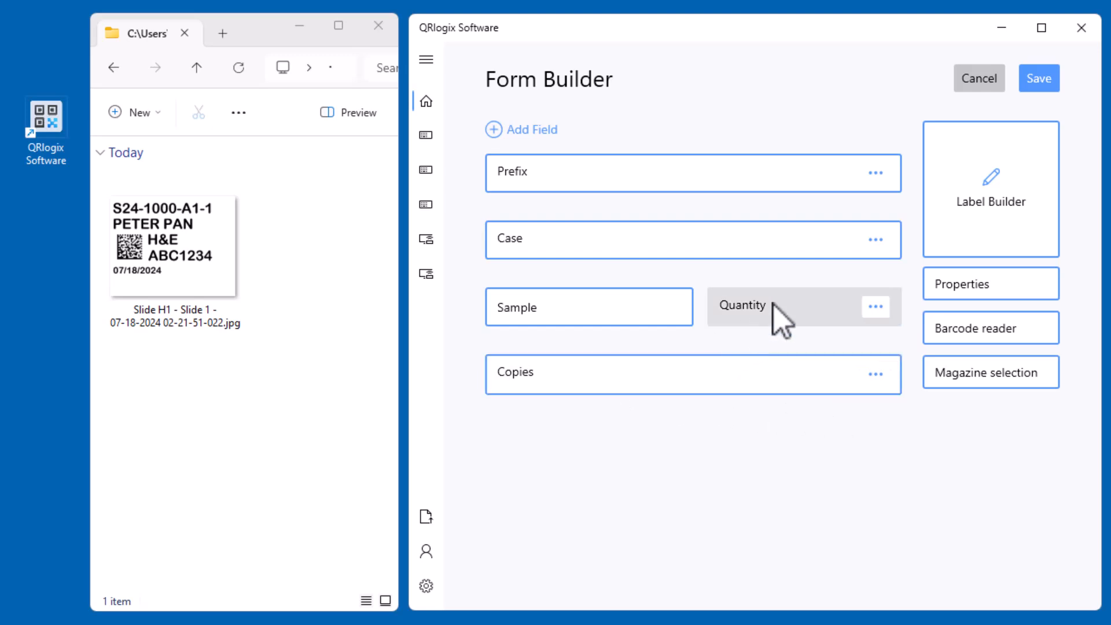
# Create a sequential numbers field named "Block" with sample value 1, and move the Copies field below it
pyautogui.click(564, 134)
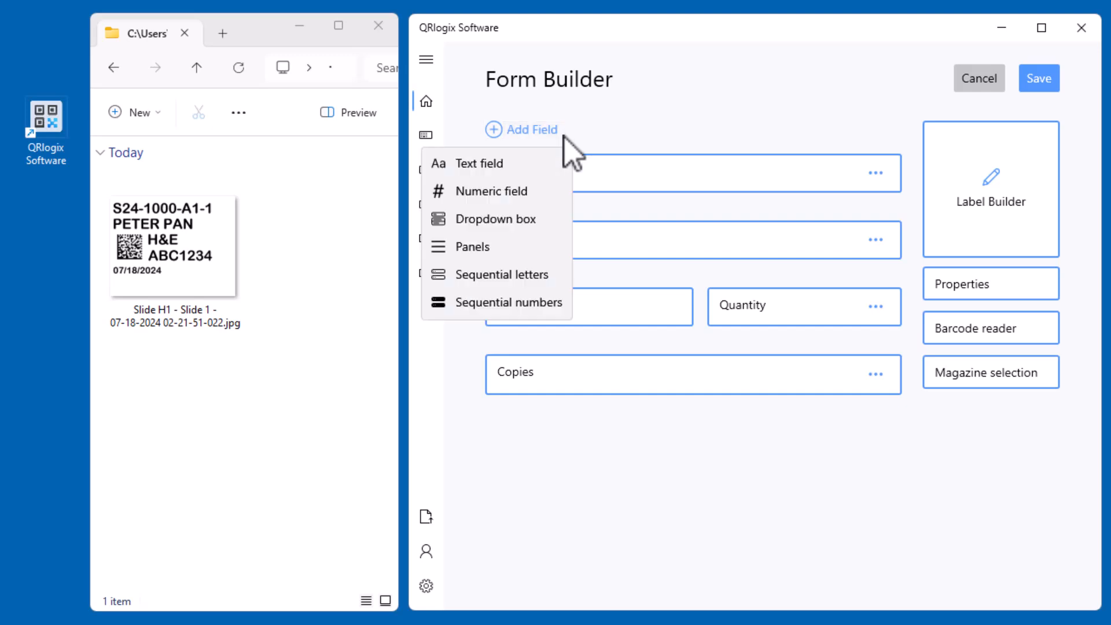
pyautogui.click(540, 302)
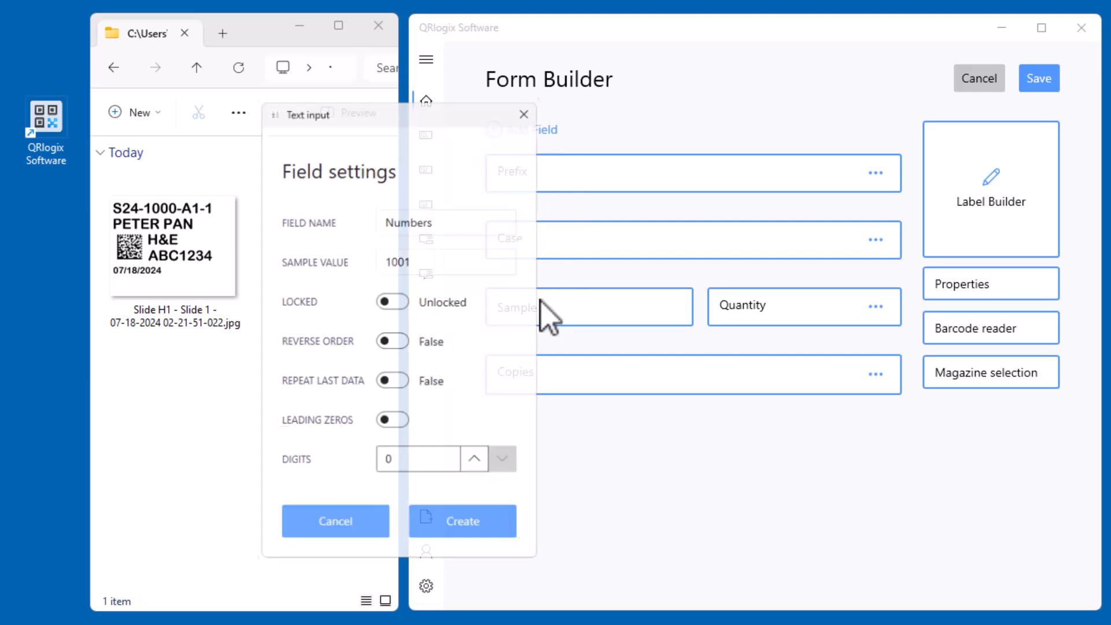
pyautogui.doubleClick(441, 215)
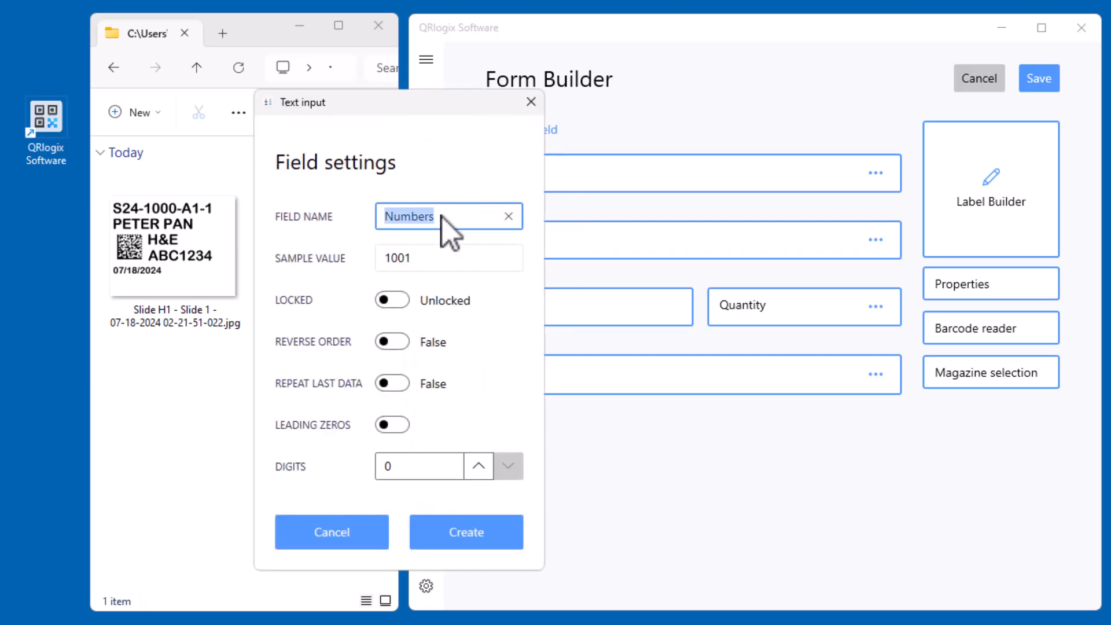
pyautogui.write('Block')
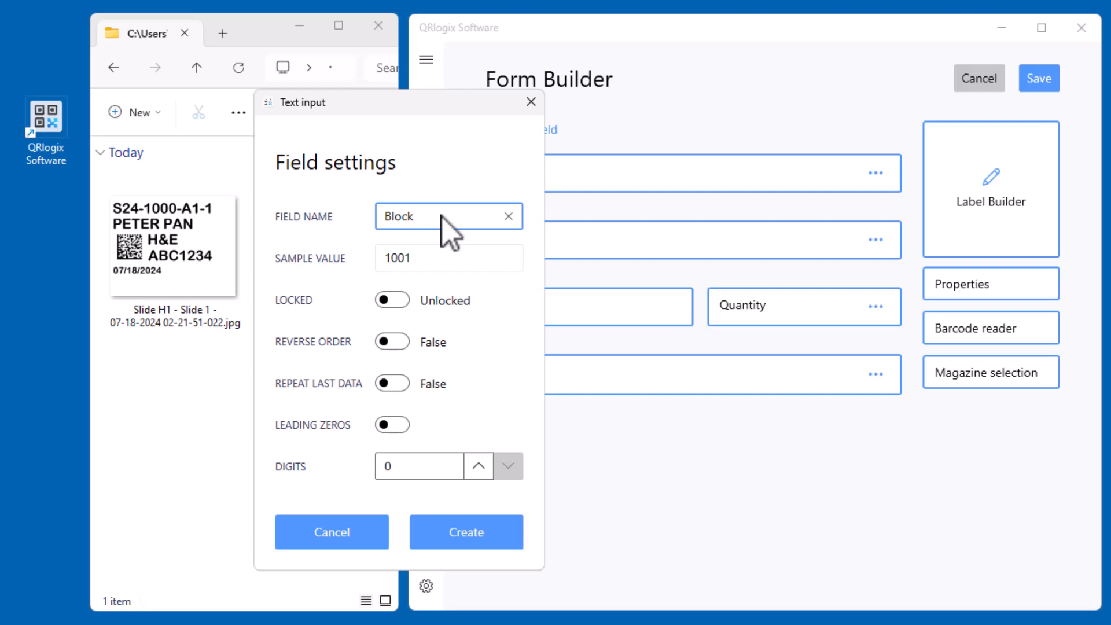
pyautogui.press('Tab')
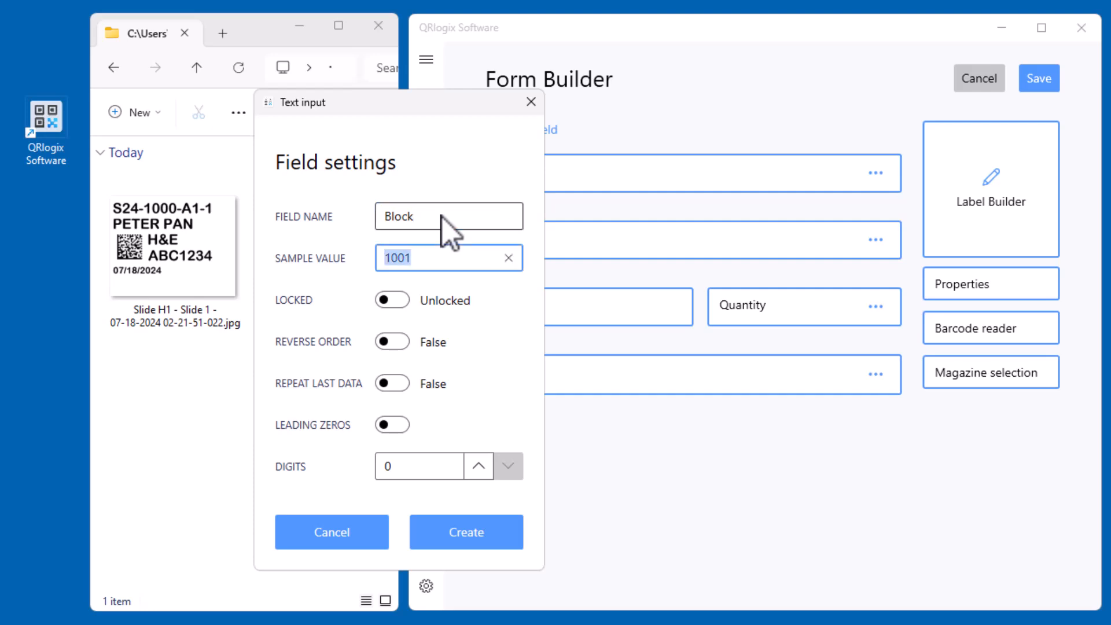
pyautogui.write('1')
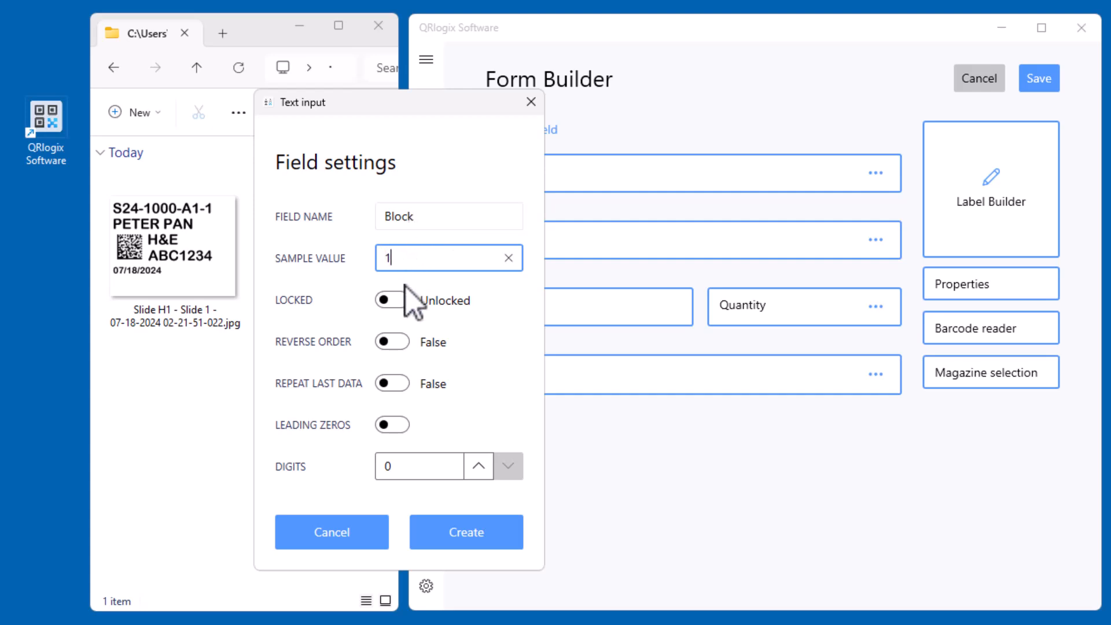
pyautogui.click(456, 533)
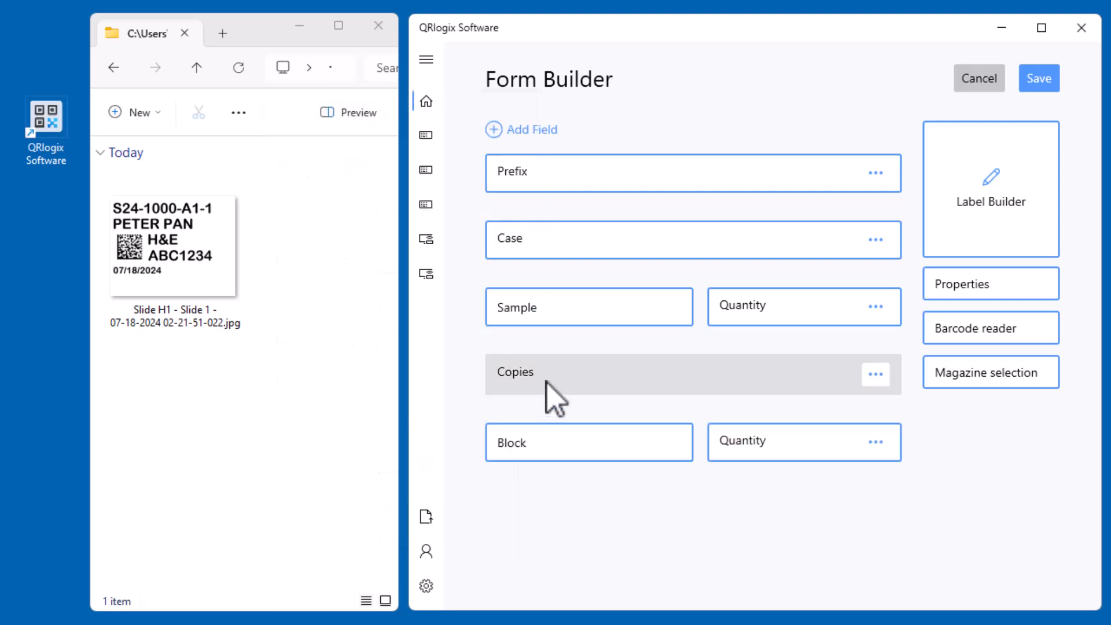
pyautogui.click(876, 374)
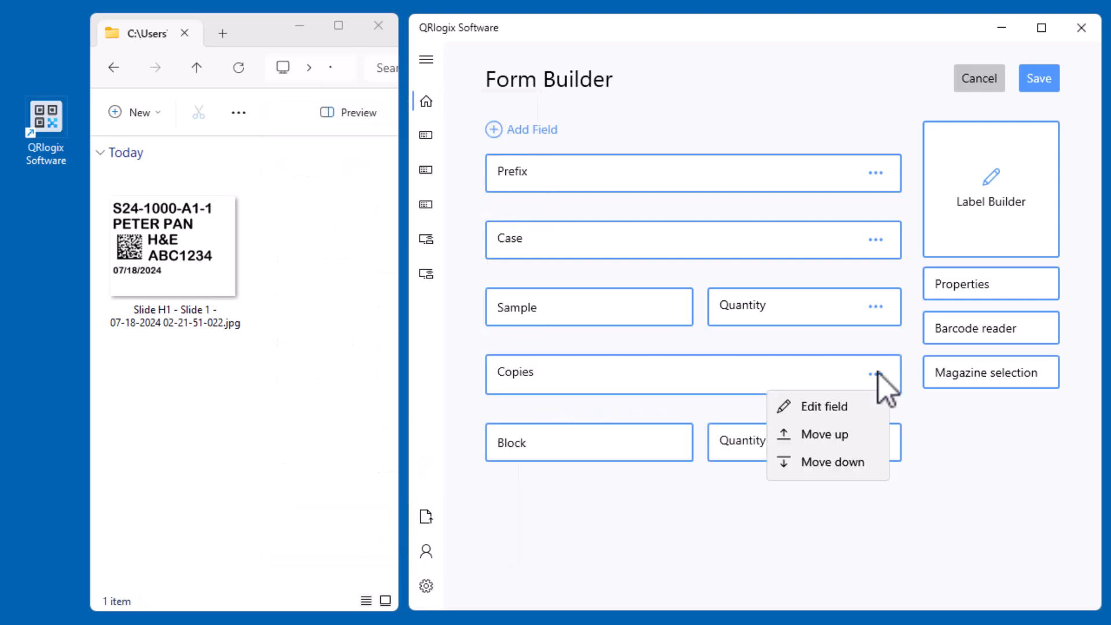
pyautogui.click(841, 462)
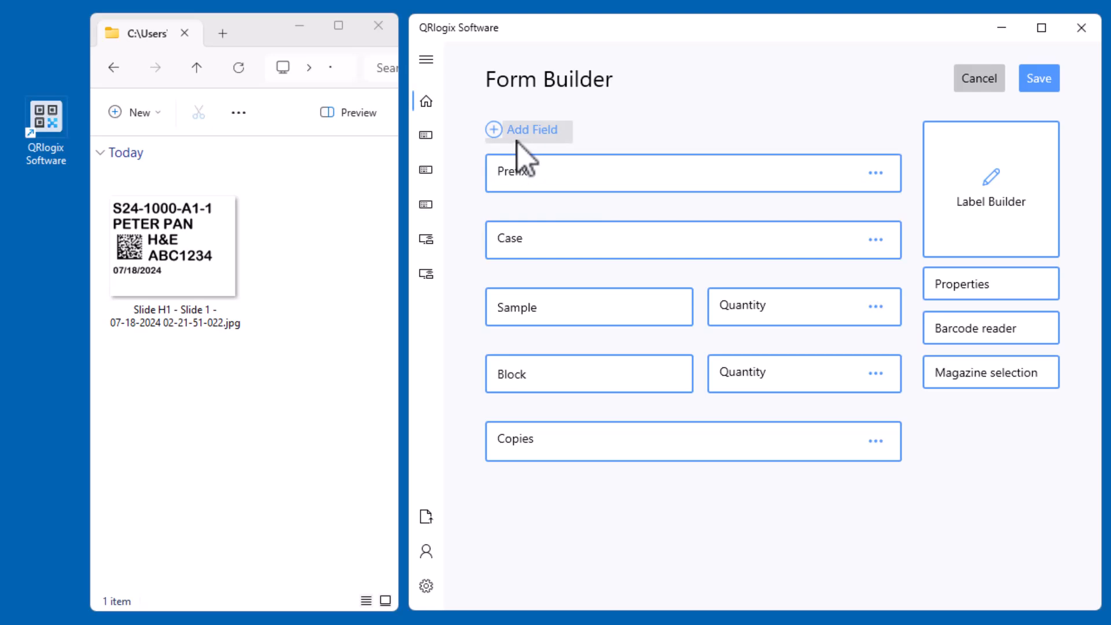
# Start a new dropdown field named "Stain" and bring all of its settings into view
pyautogui.click(549, 135)
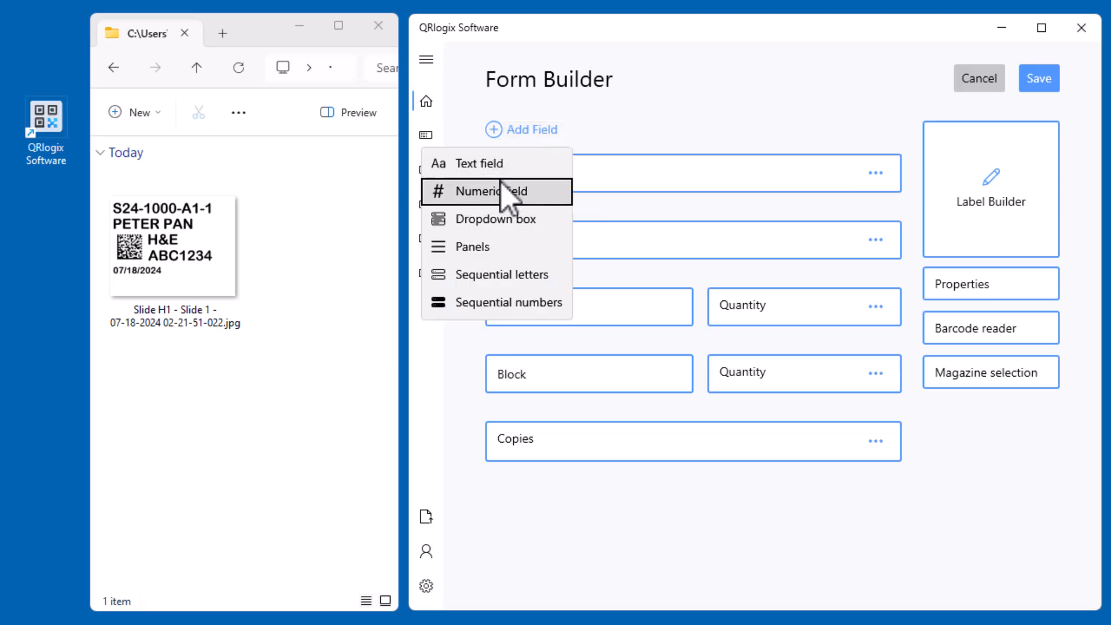
pyautogui.click(540, 220)
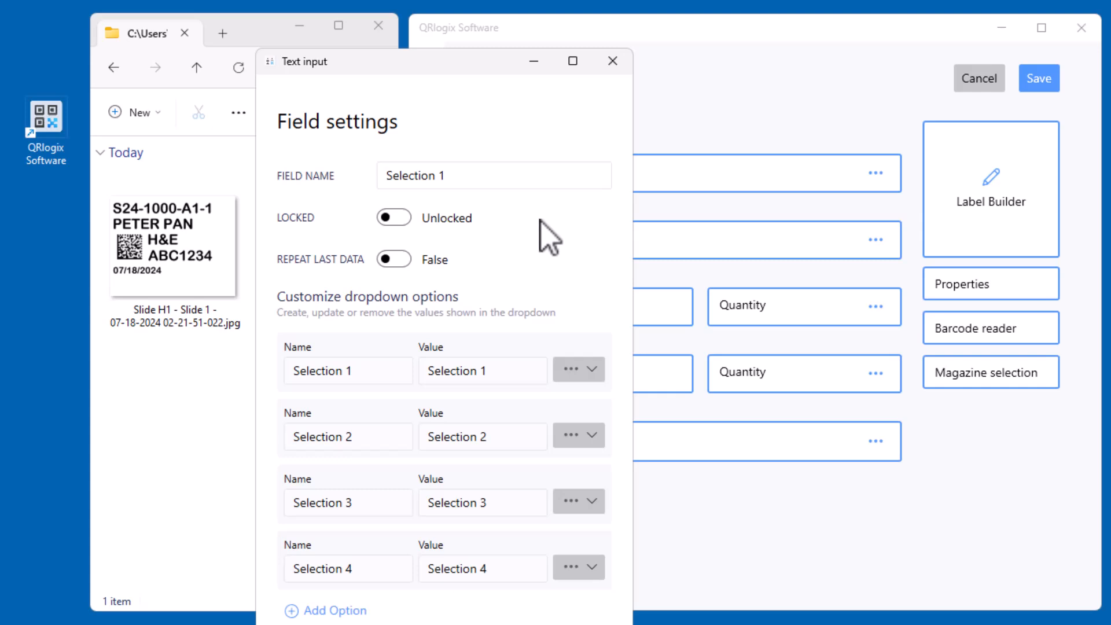
pyautogui.click(528, 173)
pyautogui.hotkey('ctrl', 'a')
pyautogui.write('S')
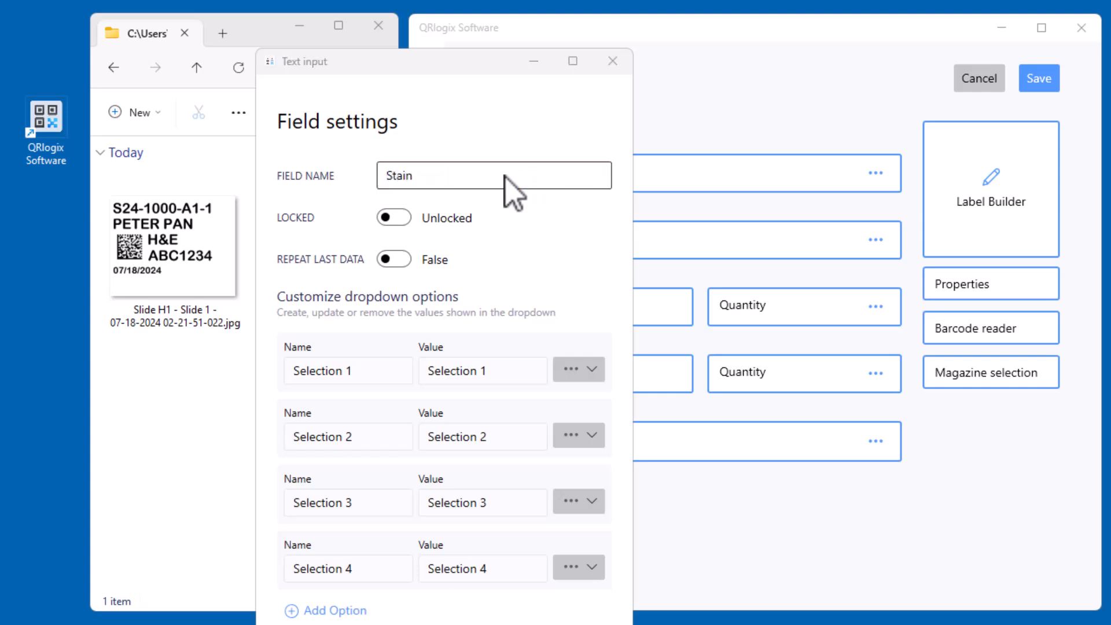
pyautogui.moveTo(485, 64); pyautogui.dragTo(512, 1)
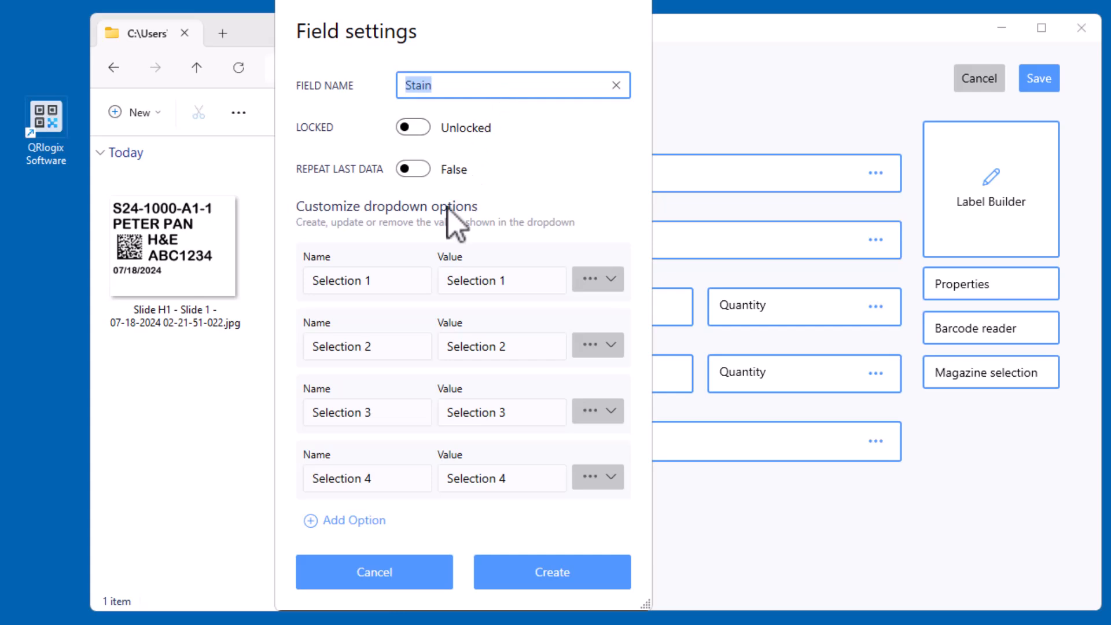
# Set both the name and value of the first Stain dropdown option to H&E
pyautogui.click(398, 280)
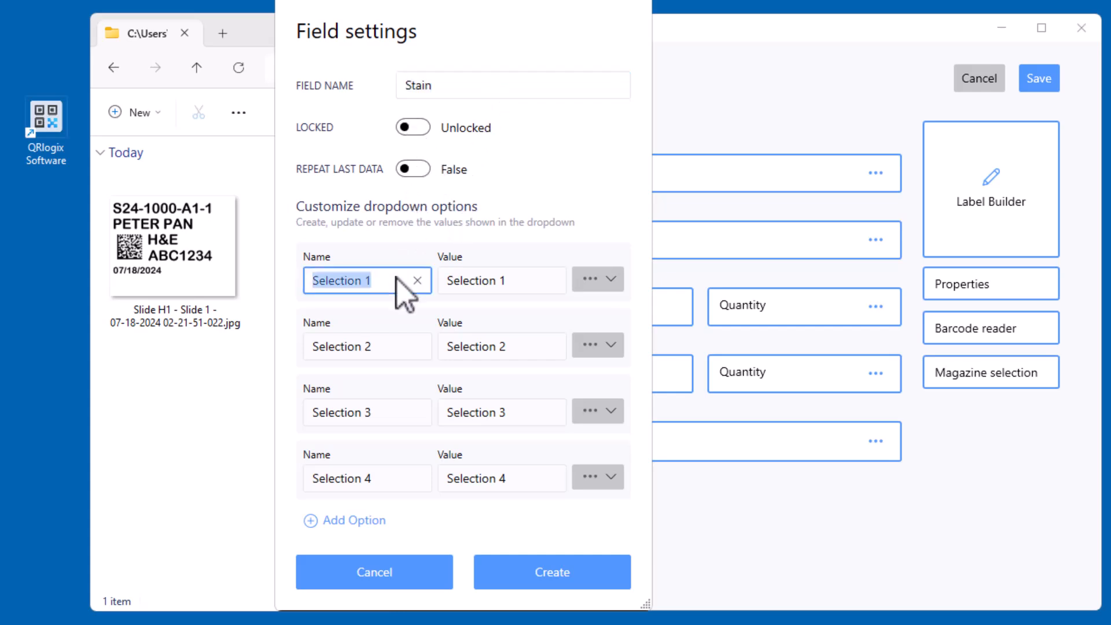
pyautogui.write('H&E')
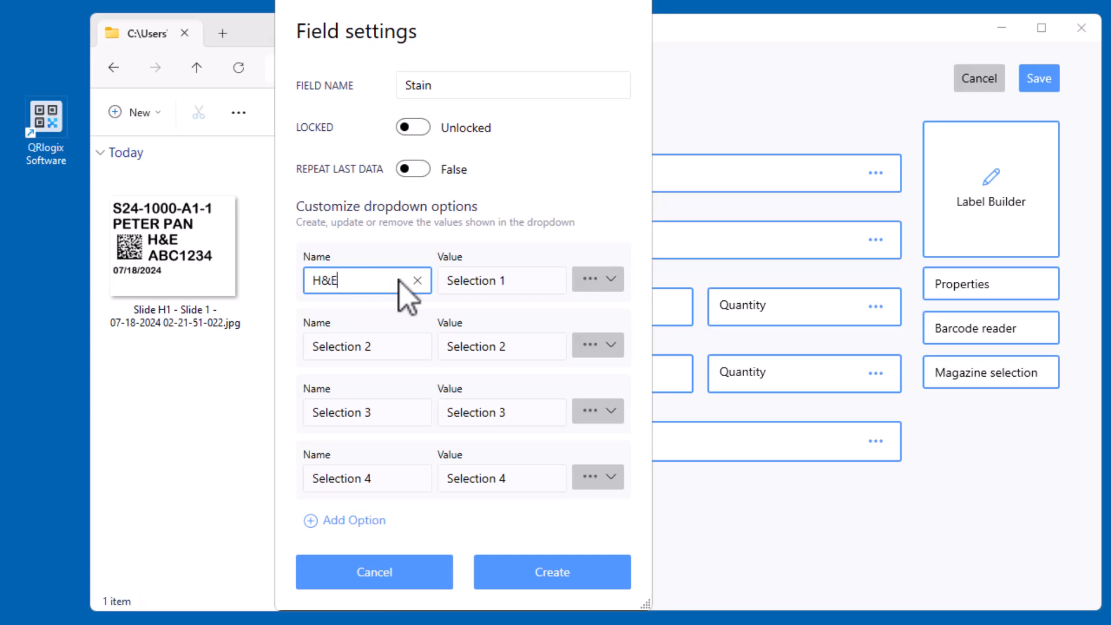
pyautogui.press('Tab')
pyautogui.write('h7')
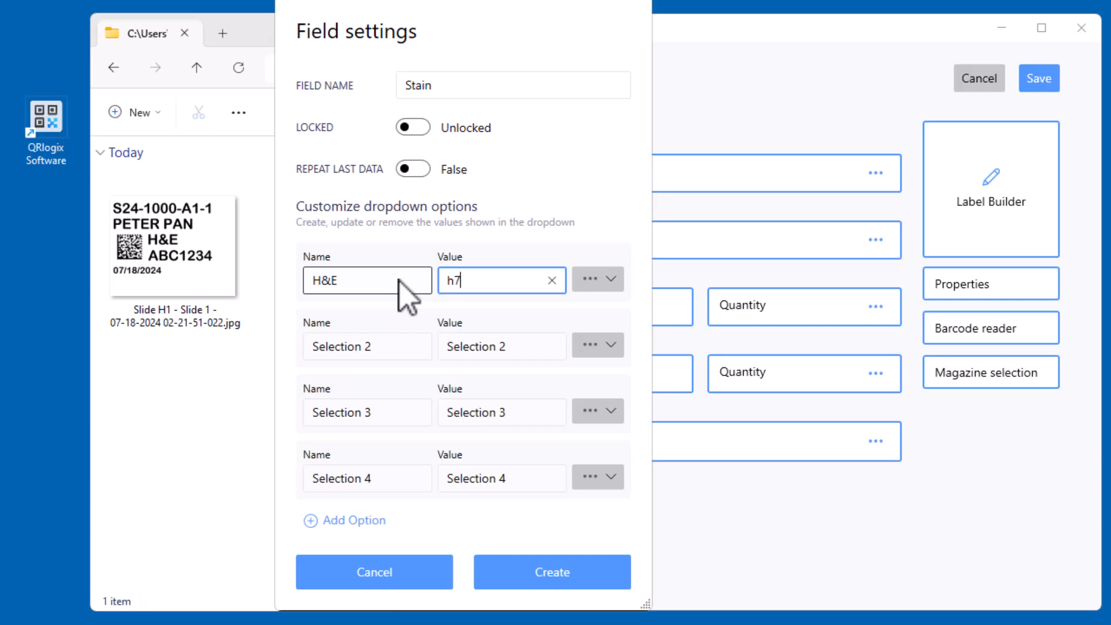
pyautogui.write('&')
pyautogui.press('BackSpace')
pyautogui.write('H&E')
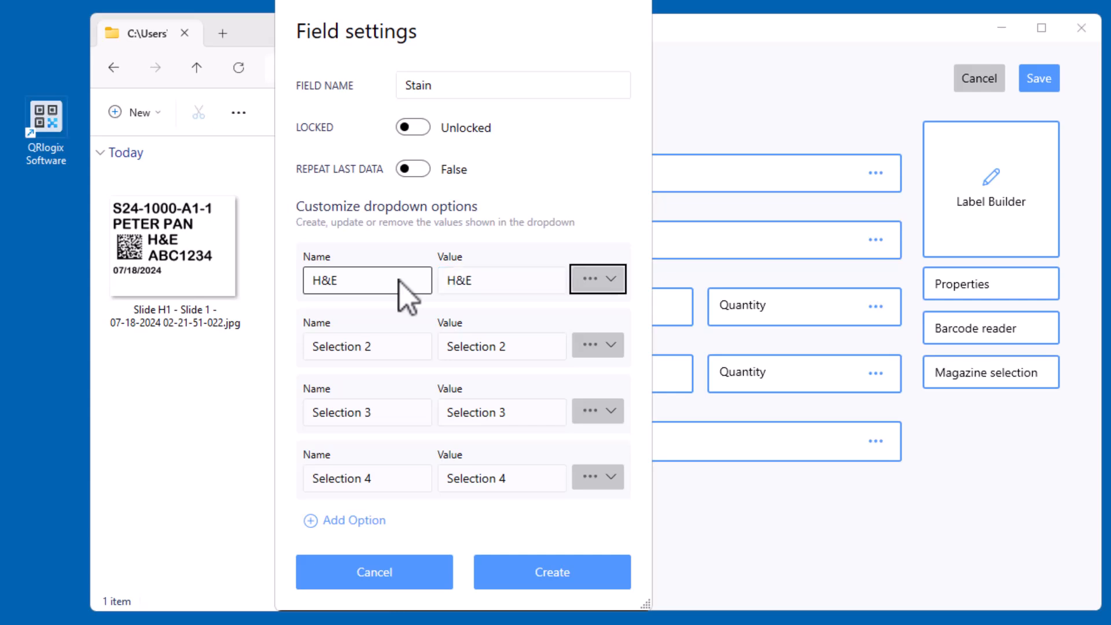
# Set the name and value of the second Stain option to PAS and of the third to RETIC
pyautogui.press('Tab')
pyautogui.write('PAS')
pyautogui.press('Tab')
pyautogui.write('PAS')
pyautogui.press('Tab')
pyautogui.press('Tab')
pyautogui.write('RE')
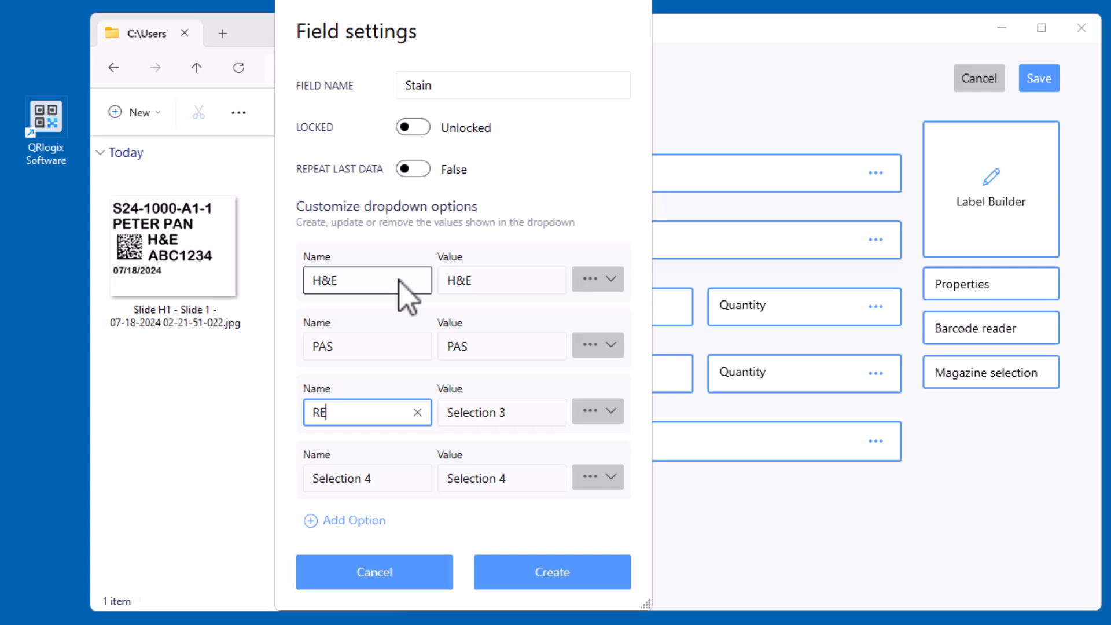
pyautogui.press('Tab')
pyautogui.write('R')
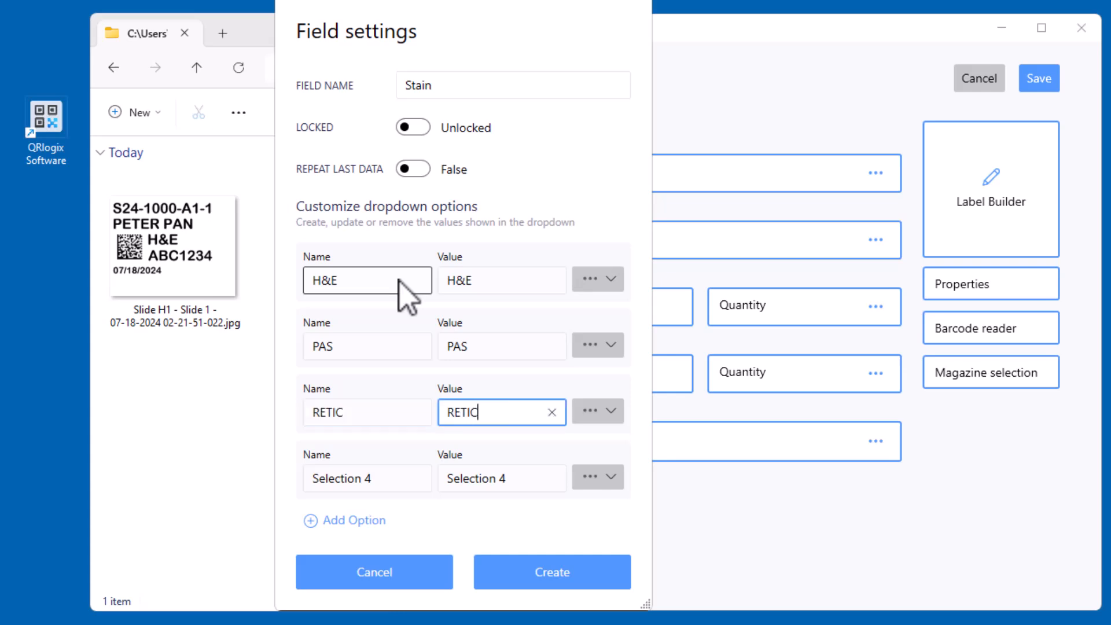
# Remove the unused fourth option, Selection 4, from the Stain dropdown
pyautogui.press('Tab')
pyautogui.click(612, 477)
pyautogui.click(616, 451)
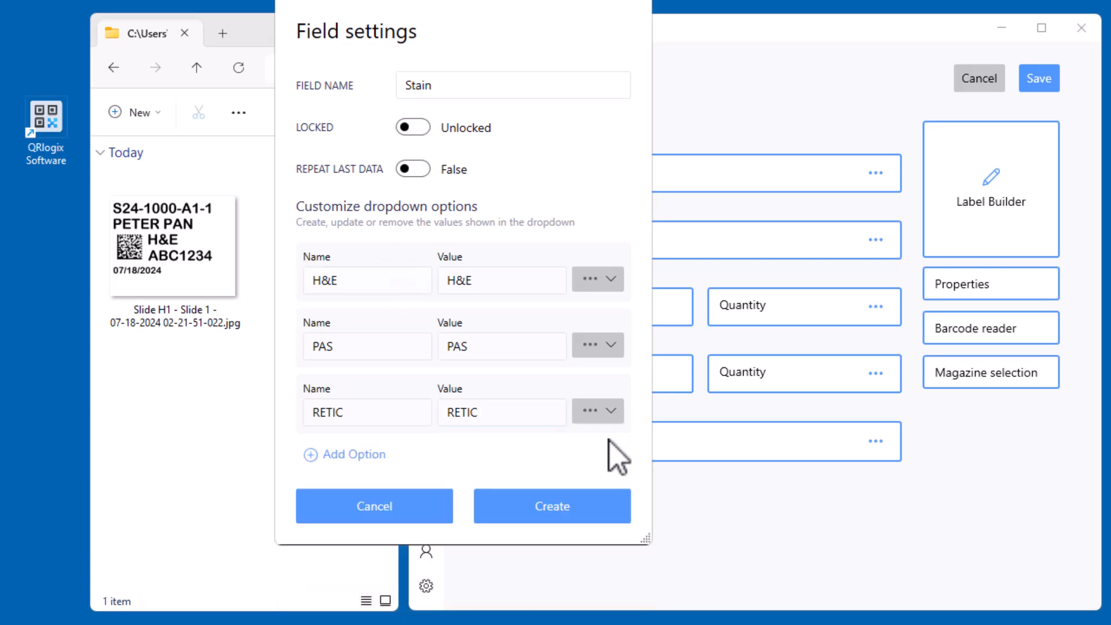
# Create the Stain field and move the Copies field below it in the form
pyautogui.click(554, 511)
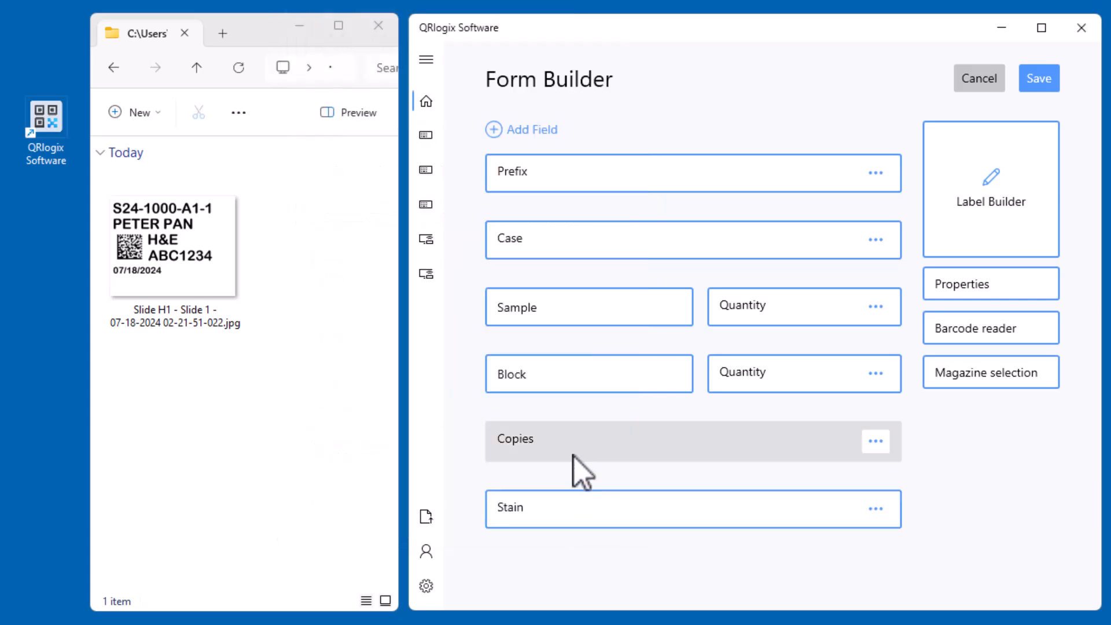
pyautogui.click(877, 443)
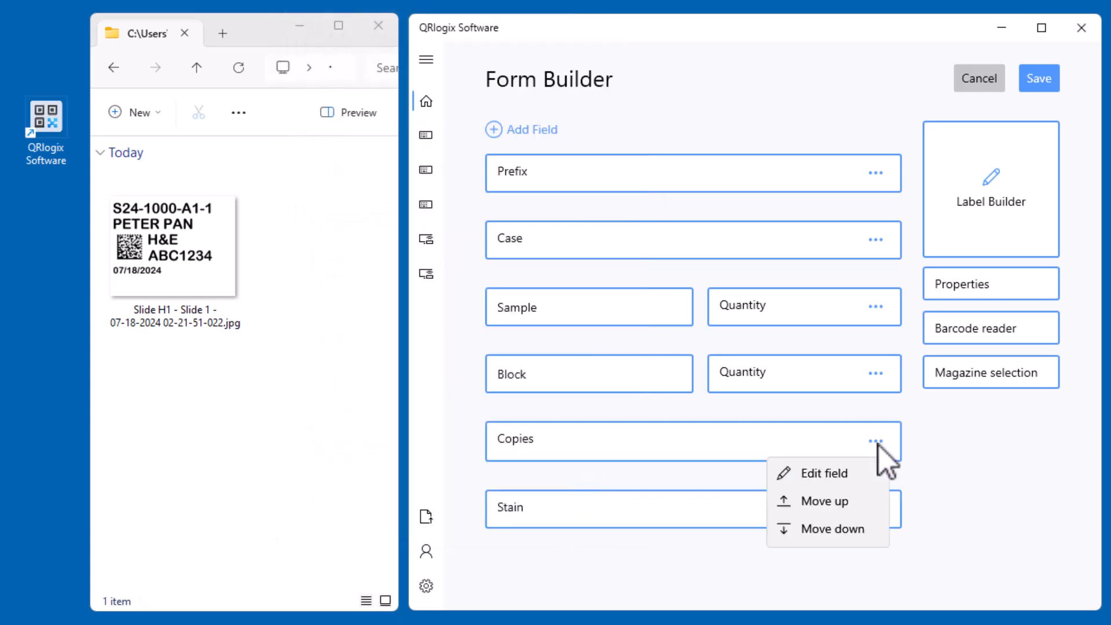
pyautogui.click(855, 529)
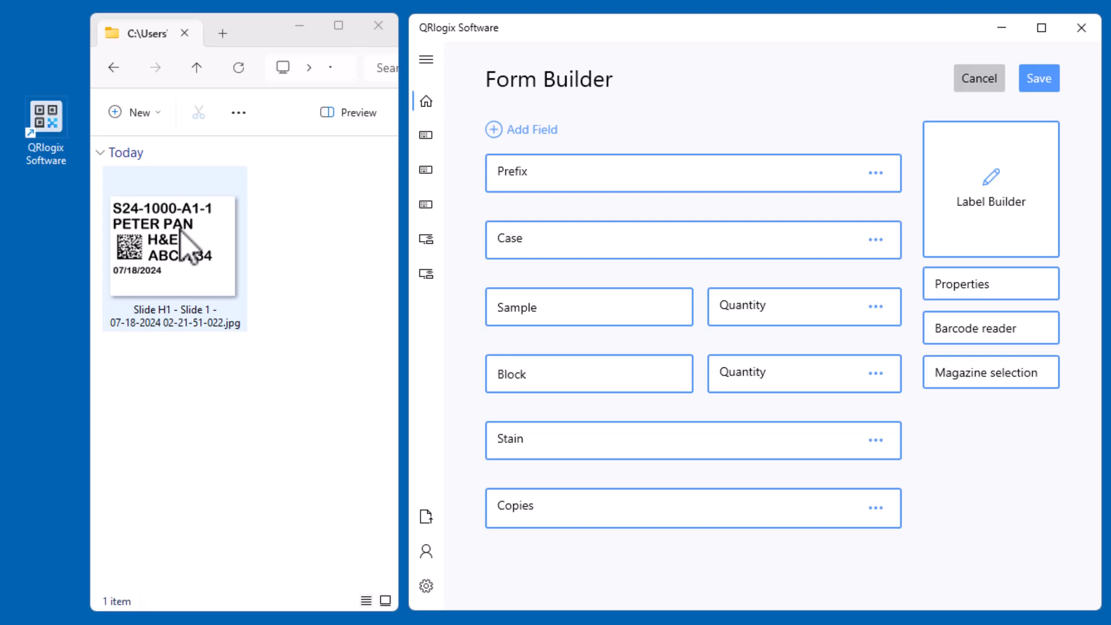
# Add a text field called Name with a patient name as sample value and maximum length 30, and move the Copies field below it
pyautogui.click(537, 130)
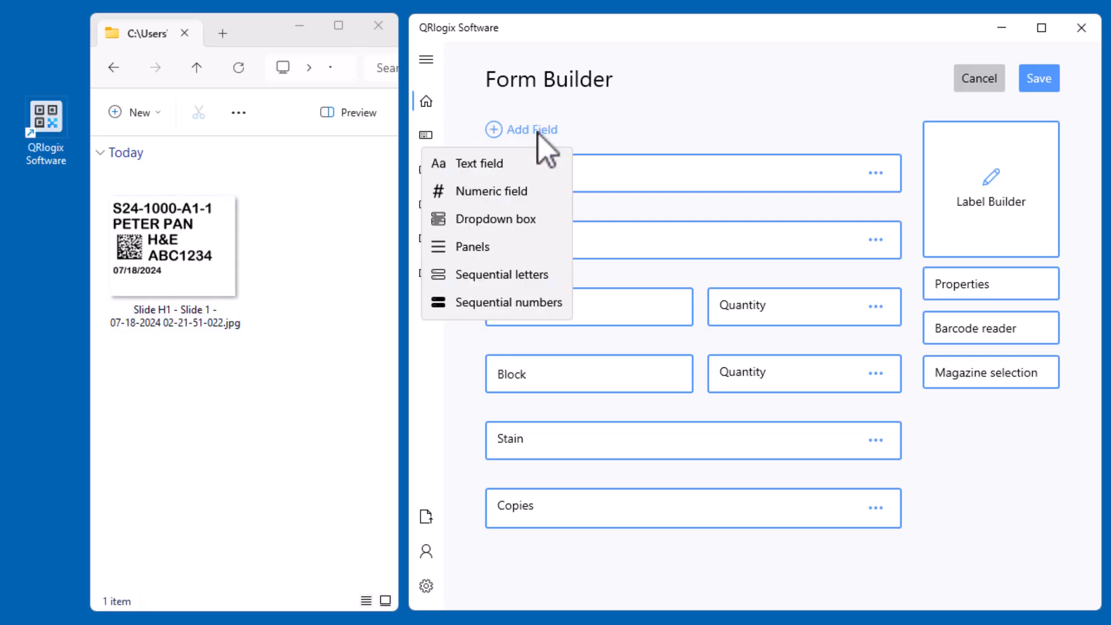
pyautogui.click(517, 164)
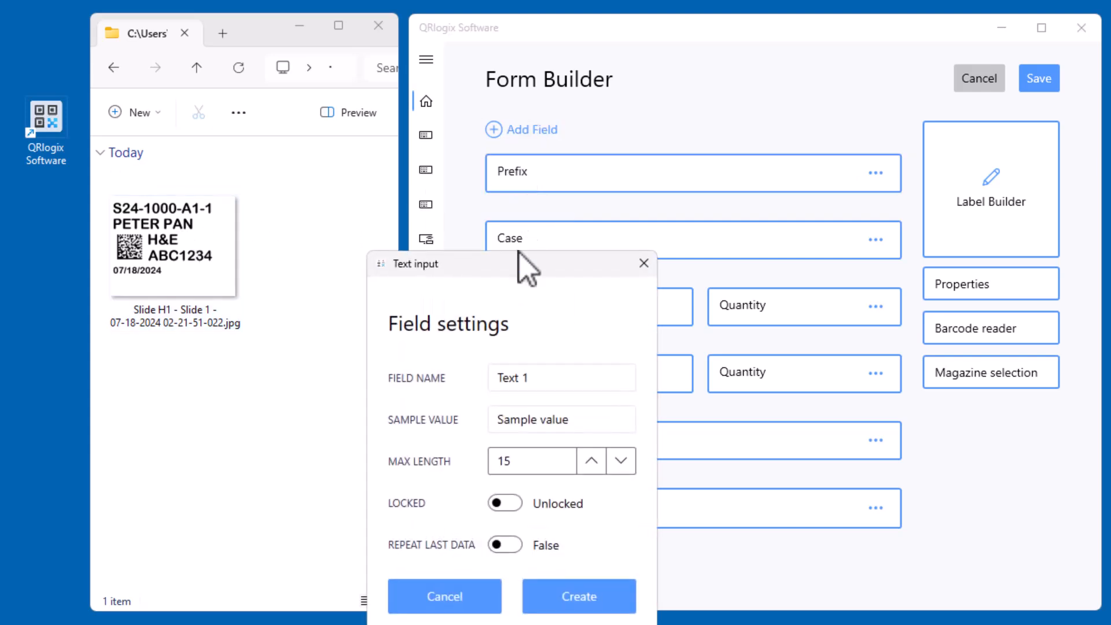
pyautogui.tripleClick(550, 379)
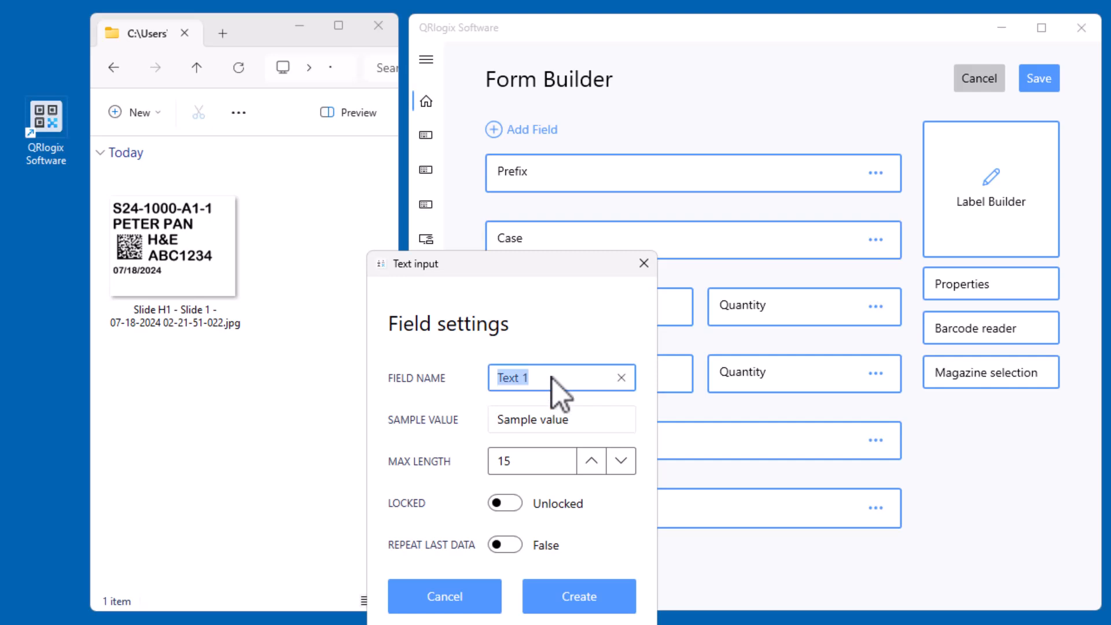
pyautogui.write('Name')
pyautogui.press('Tab')
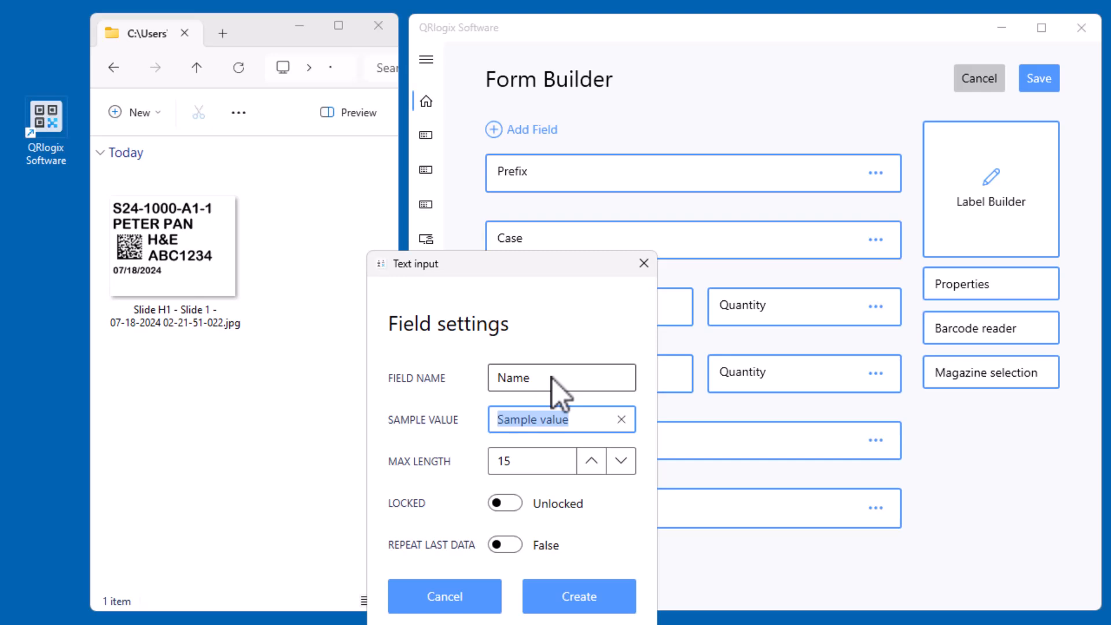
pyautogui.write('PETER PAN')
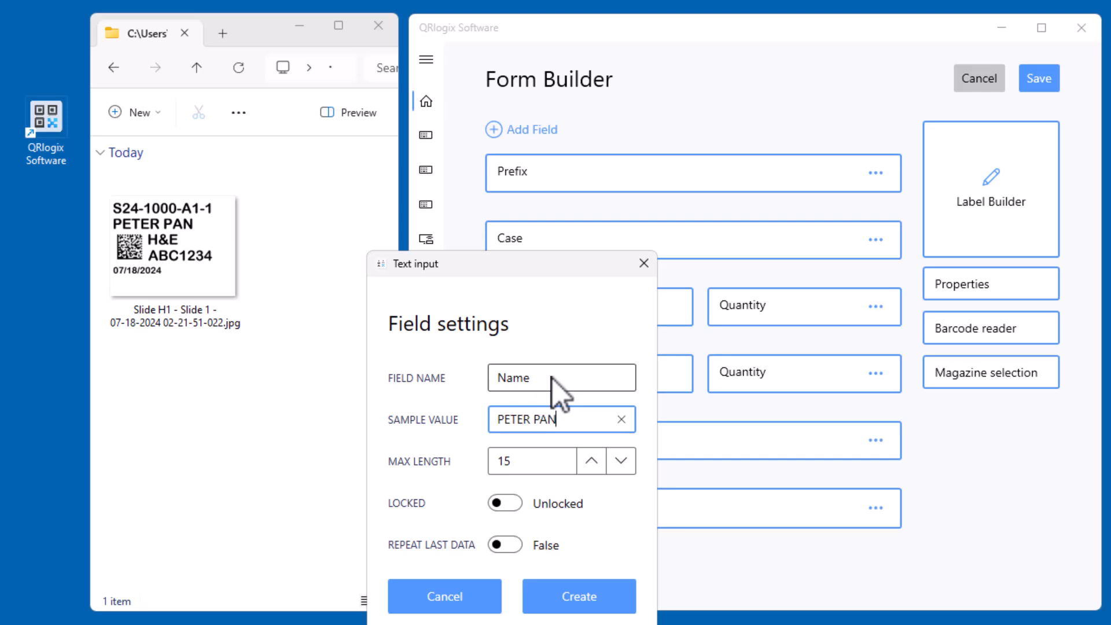
pyautogui.press('Tab')
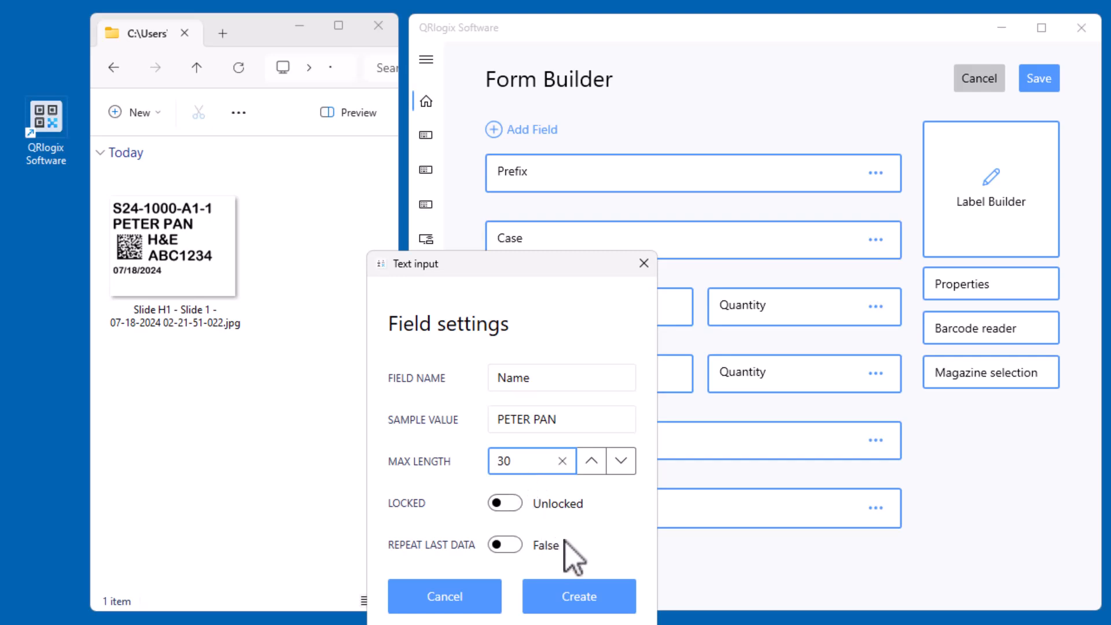
pyautogui.click(578, 600)
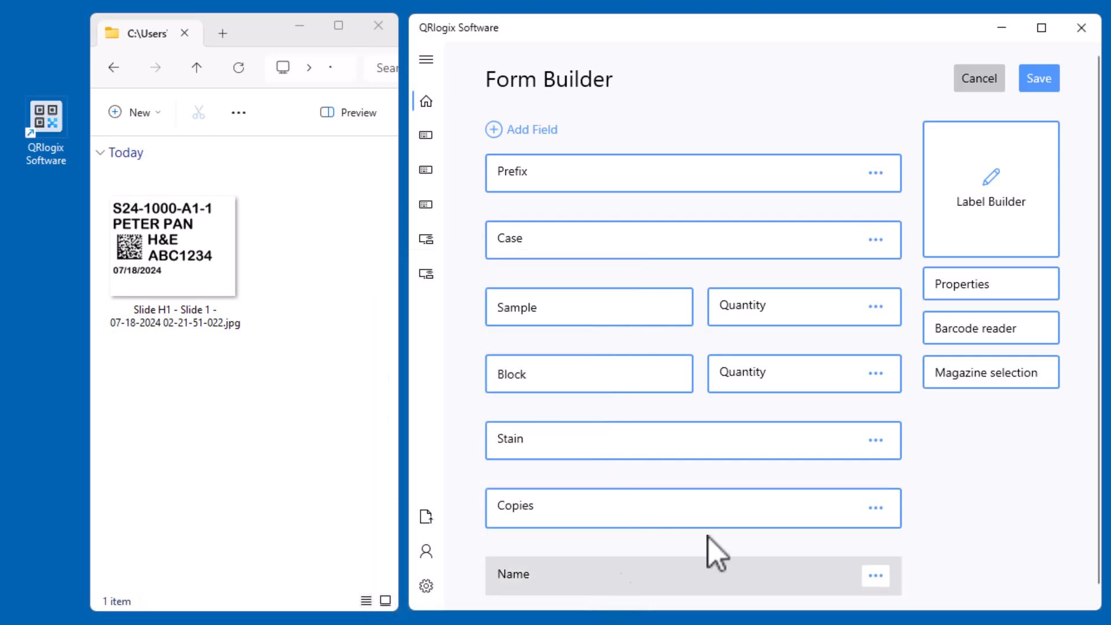
pyautogui.click(876, 508)
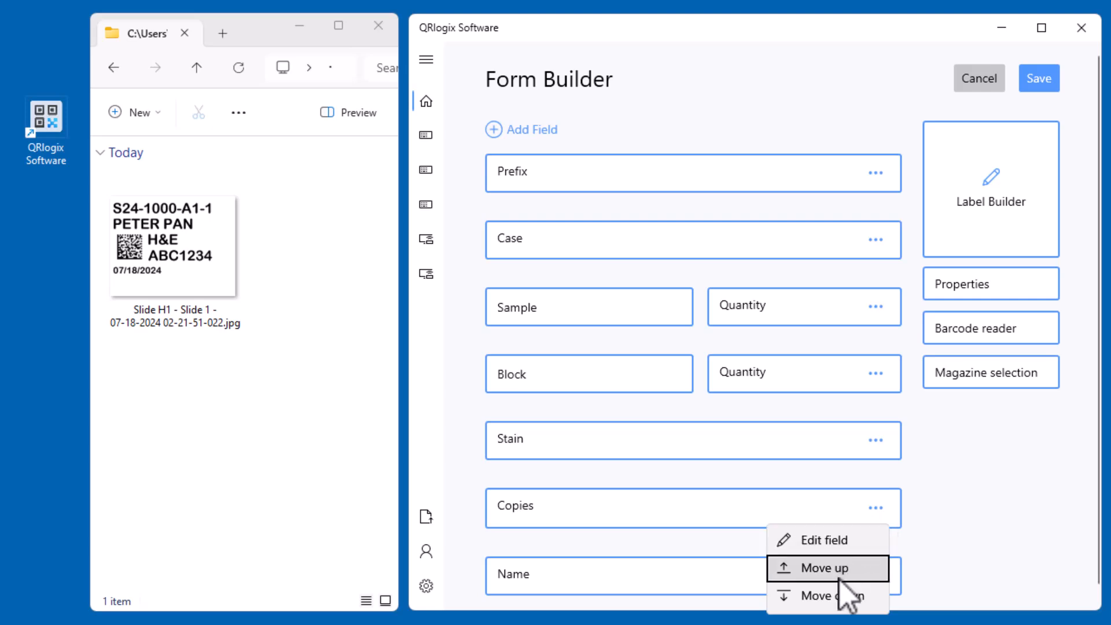
pyautogui.click(843, 596)
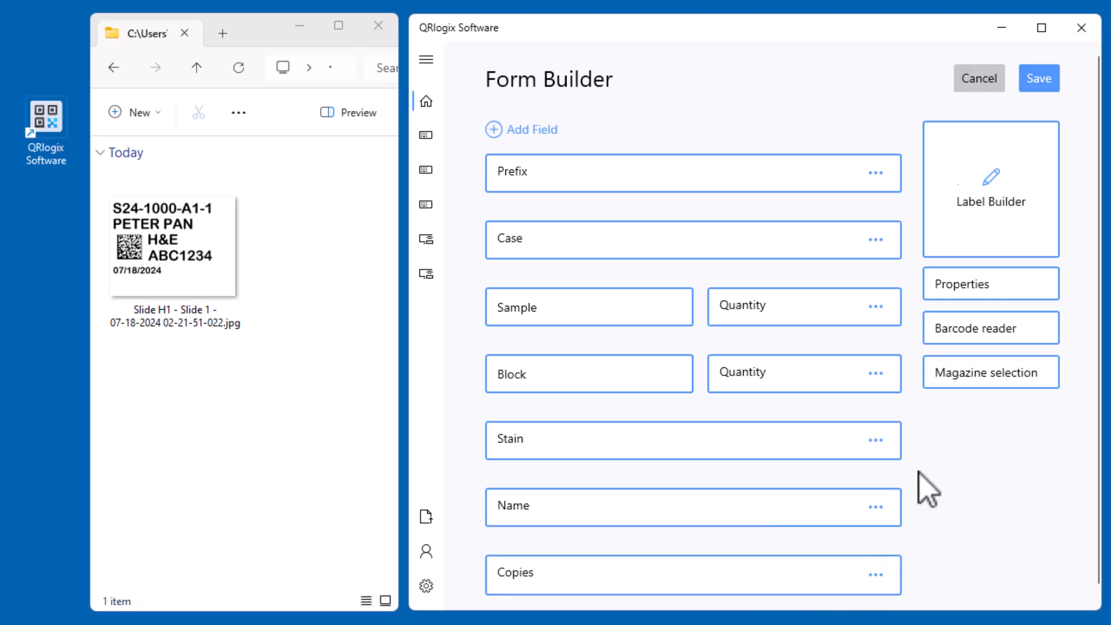
# Add a text field called Misc with the sample value FSU1
pyautogui.scroll(-1, 919, 472)
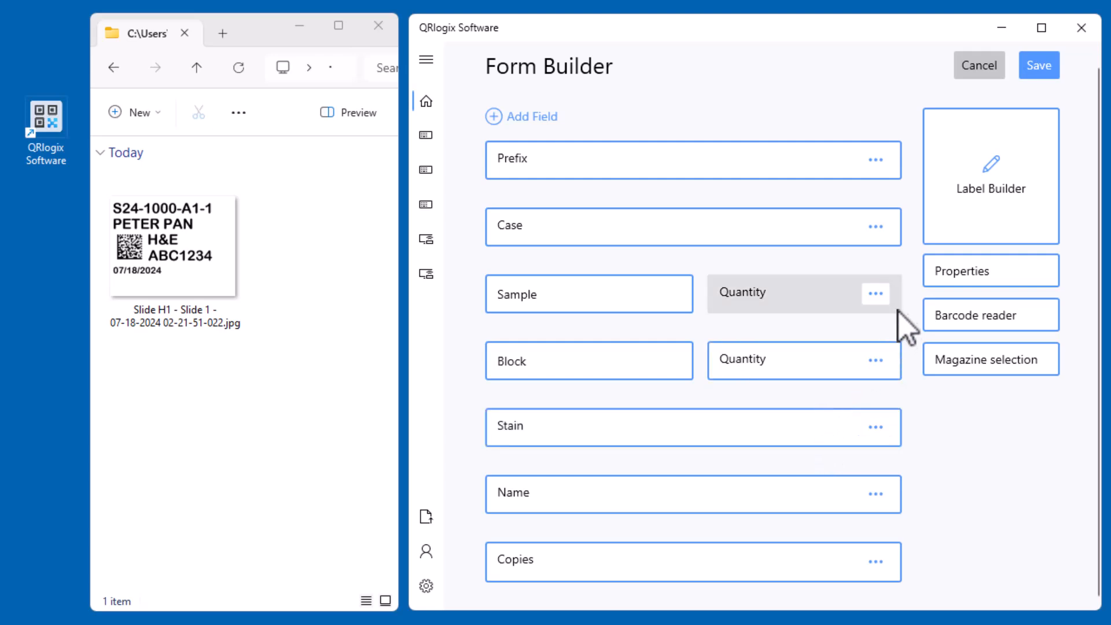
pyautogui.click(529, 116)
pyautogui.click(520, 154)
pyautogui.click(431, 195)
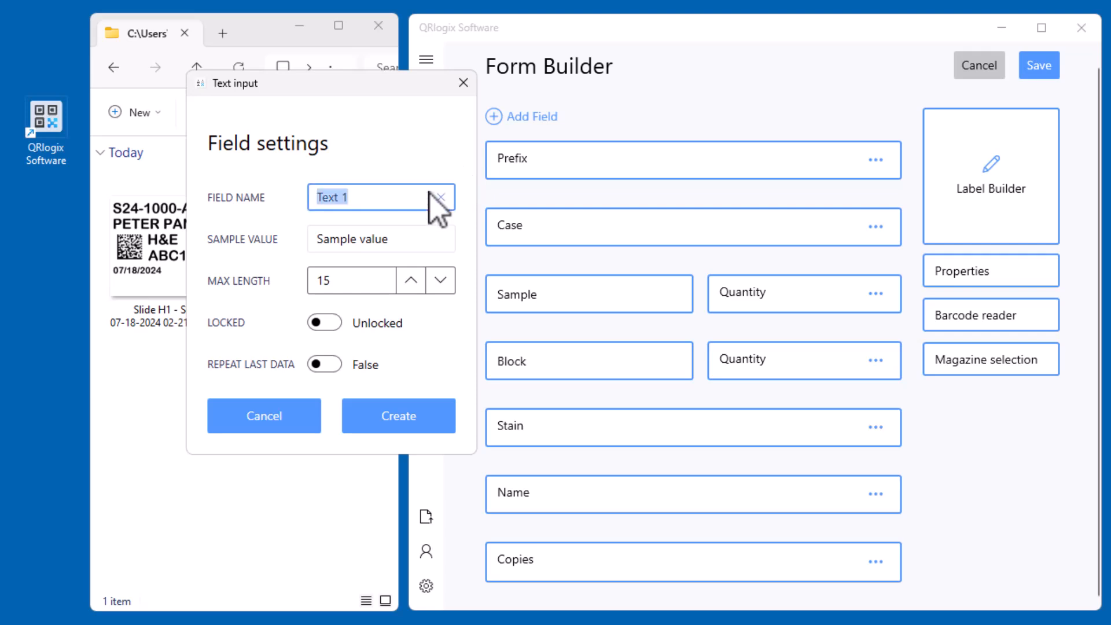
pyautogui.write('m')
pyautogui.press('Tab')
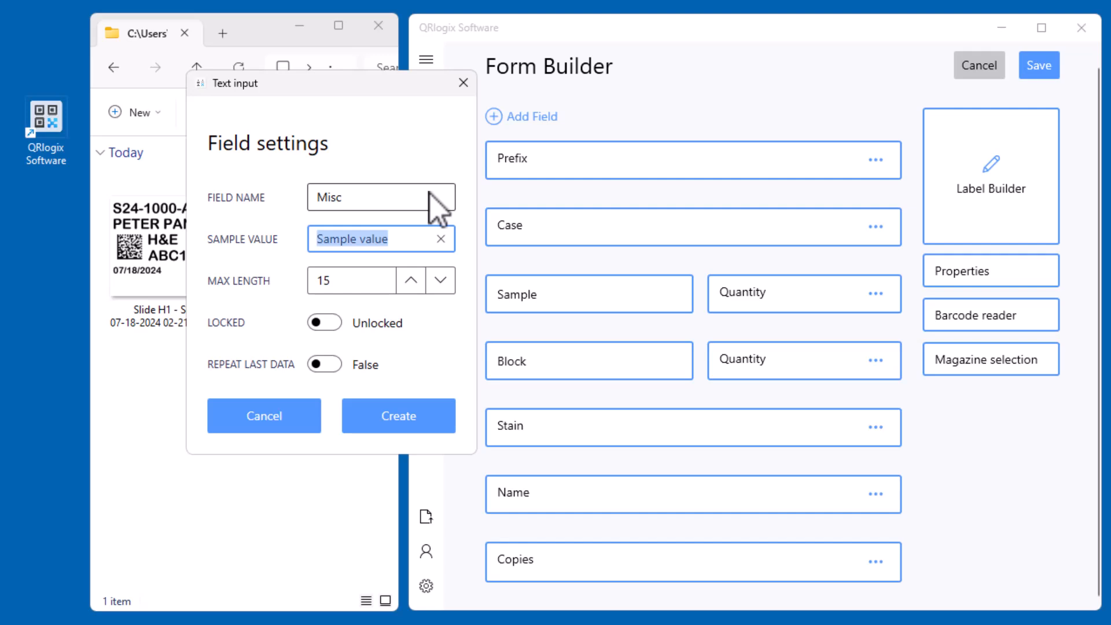
pyautogui.write('FSU1')
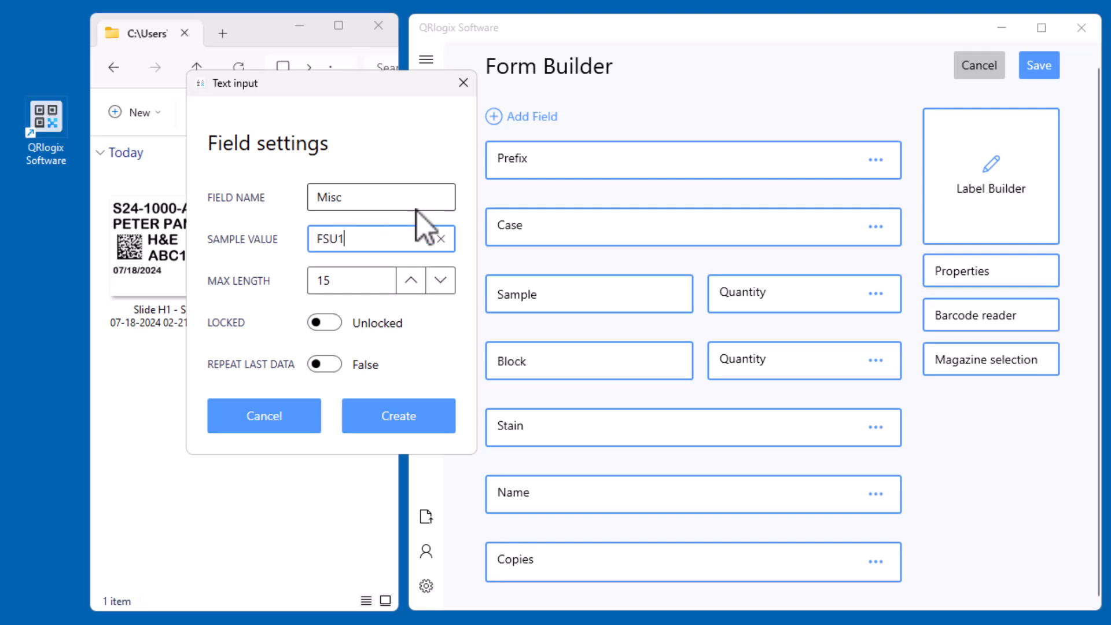
pyautogui.click(437, 409)
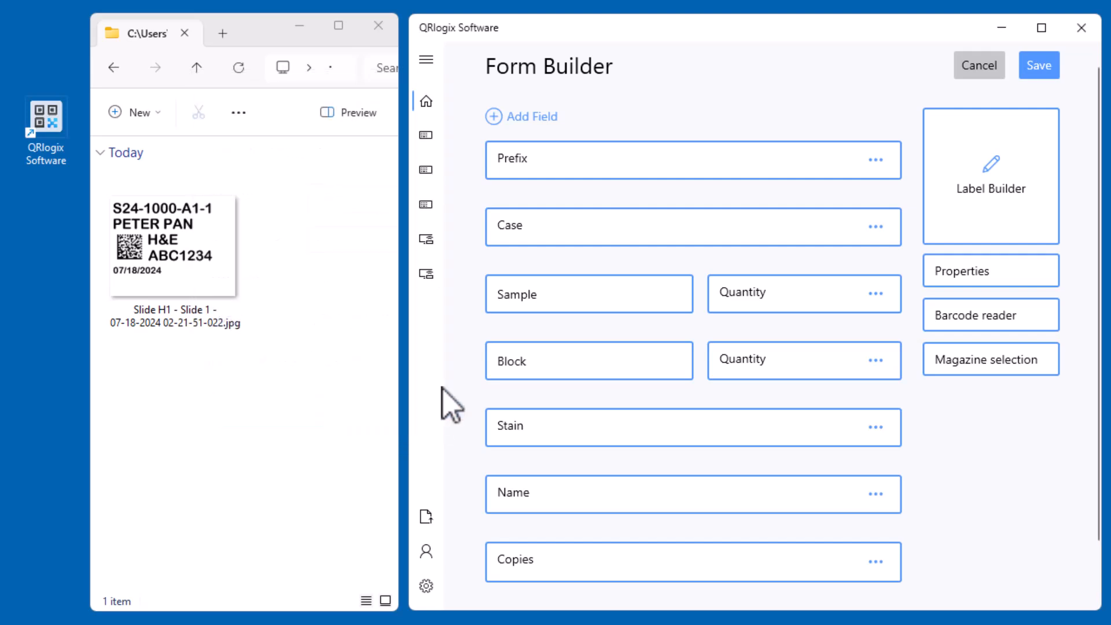
# Move the Copies field up above the Name field
pyautogui.scroll(-2, 573, 405)
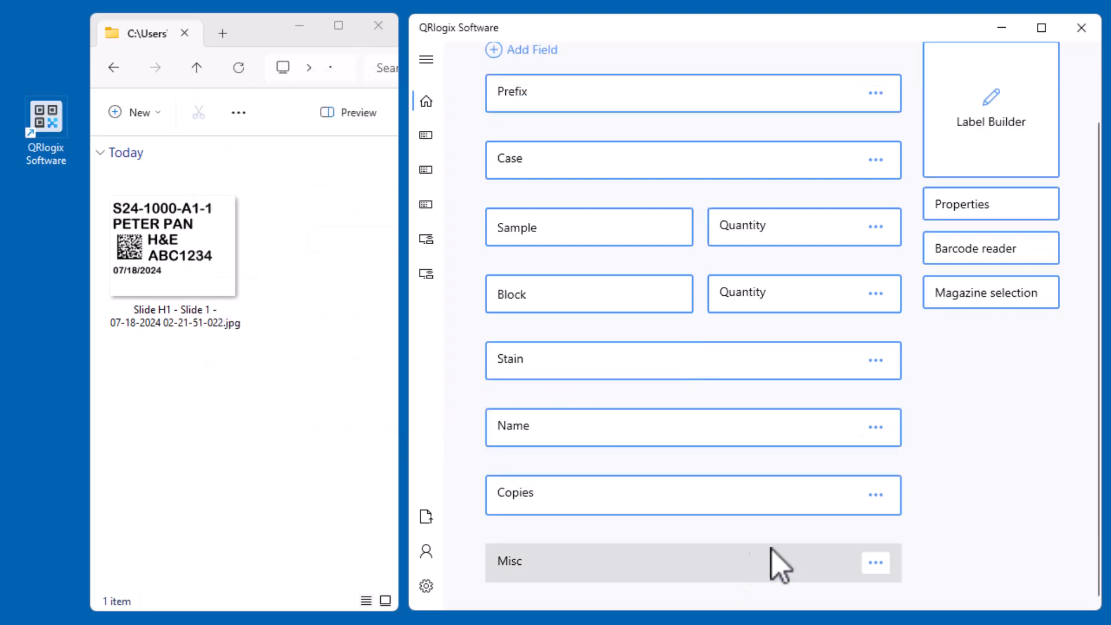
pyautogui.click(876, 495)
pyautogui.click(807, 556)
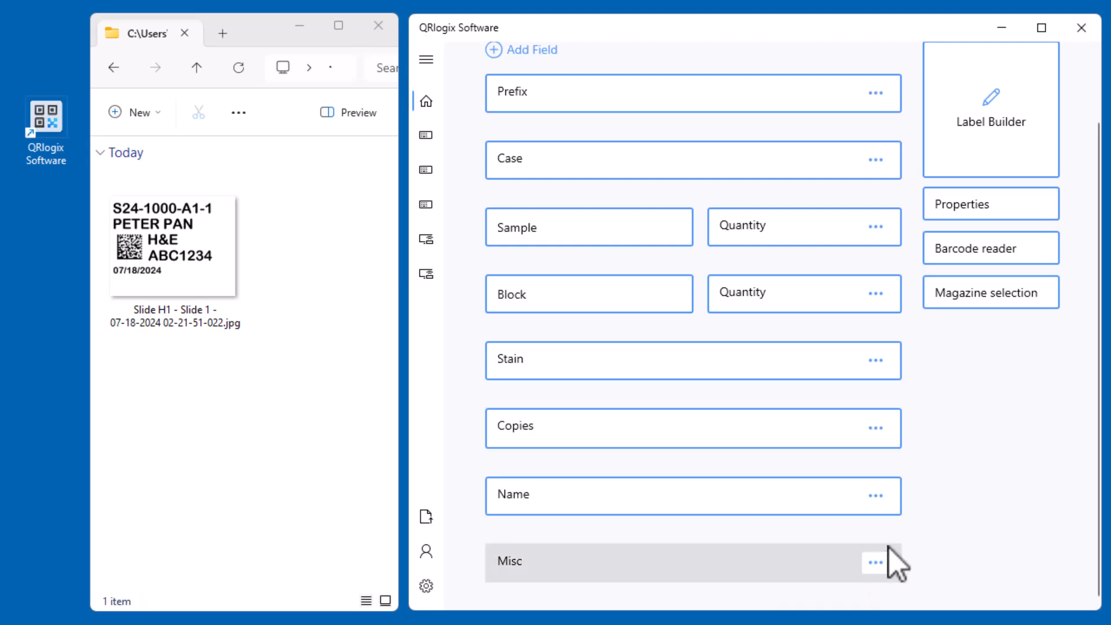
# Save the form layout of My template
pyautogui.scroll(1, 868, 481)
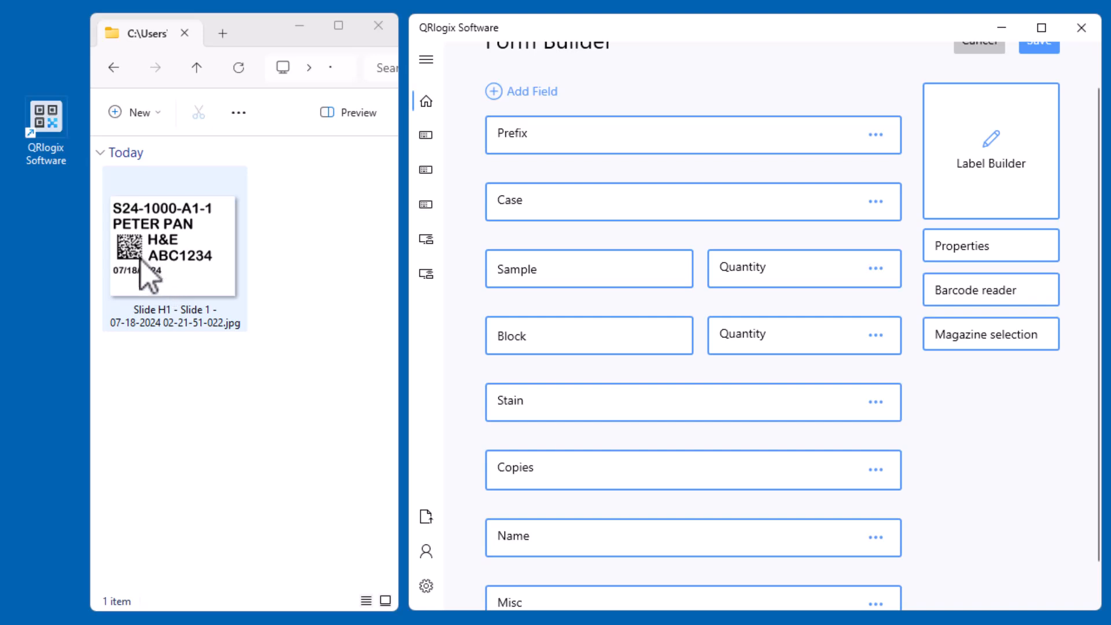
pyautogui.scroll(1, 756, 399)
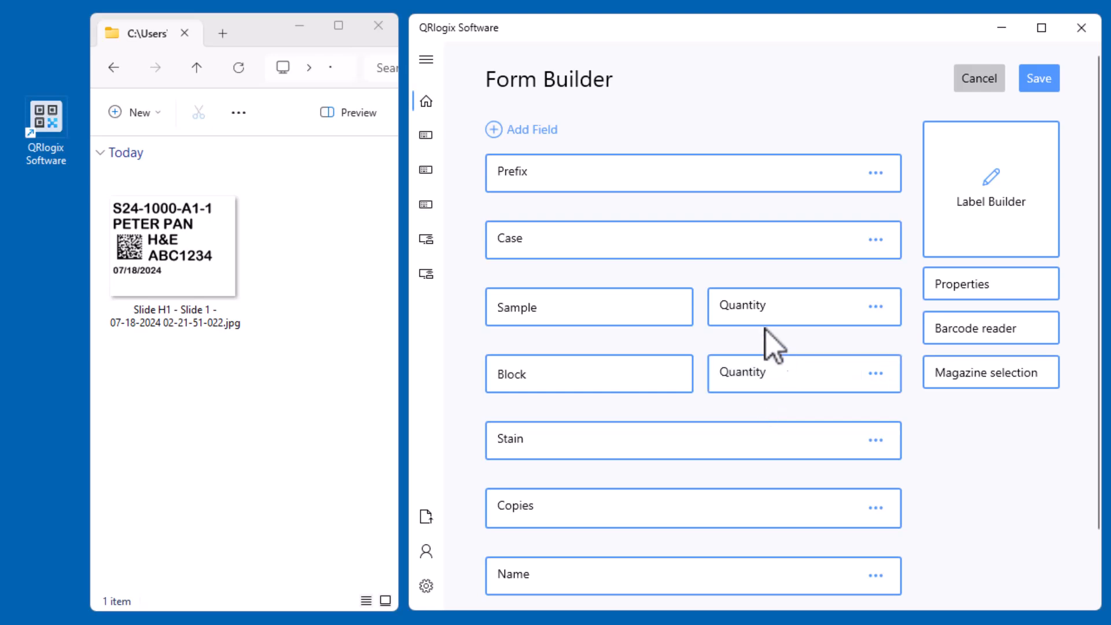
pyautogui.click(1054, 79)
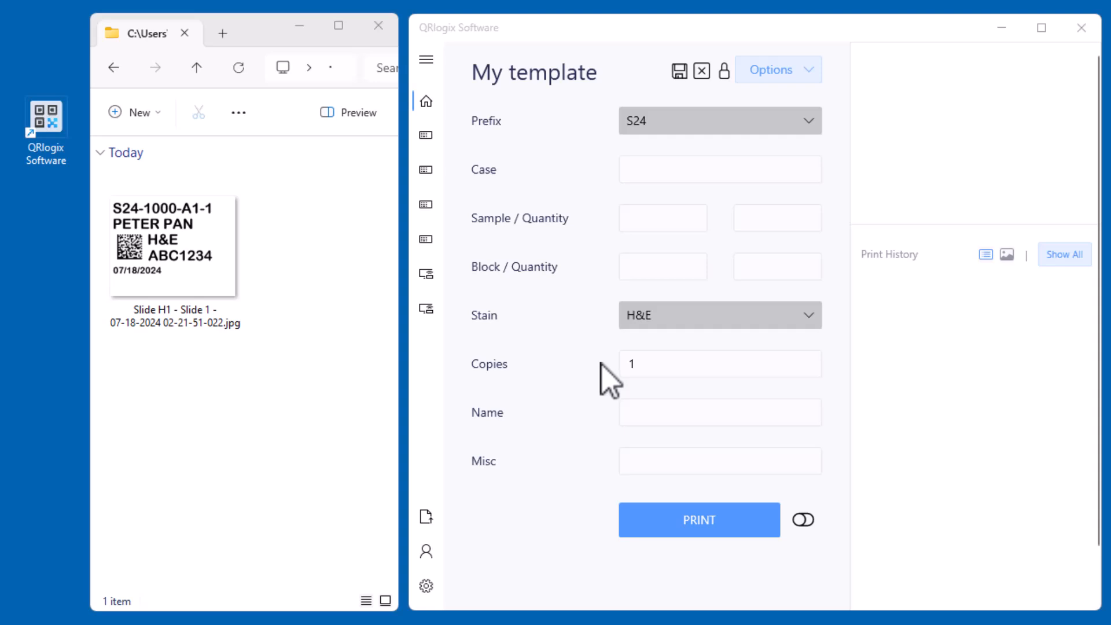
# Check the choices offered by the Prefix and Stain dropdowns in the My template entry form
pyautogui.click(666, 122)
pyautogui.click(664, 122)
pyautogui.click(687, 320)
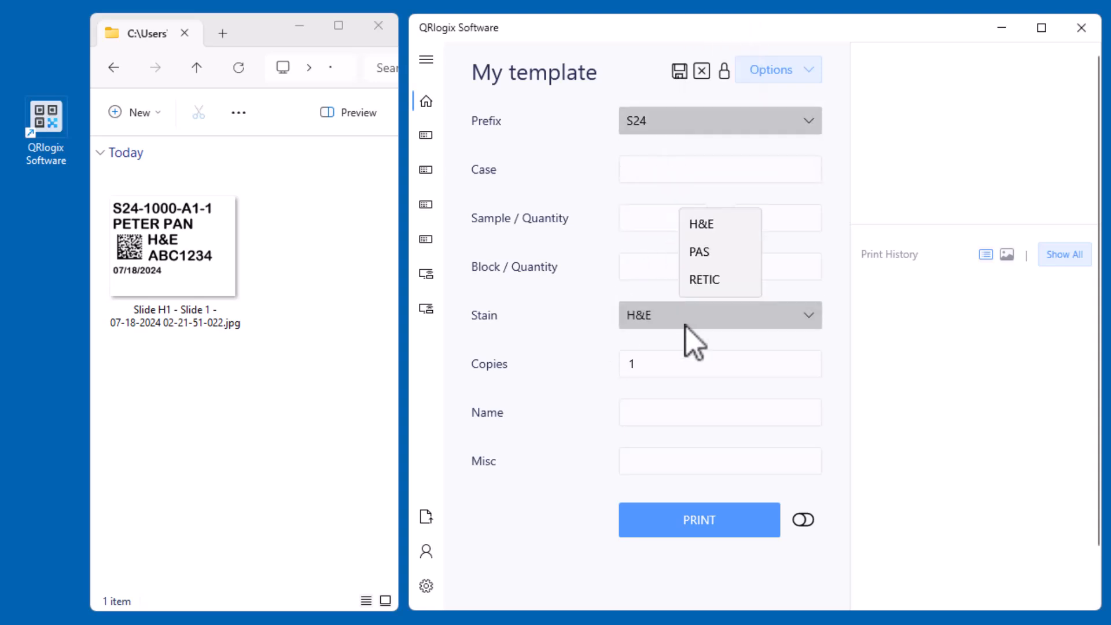
pyautogui.click(686, 322)
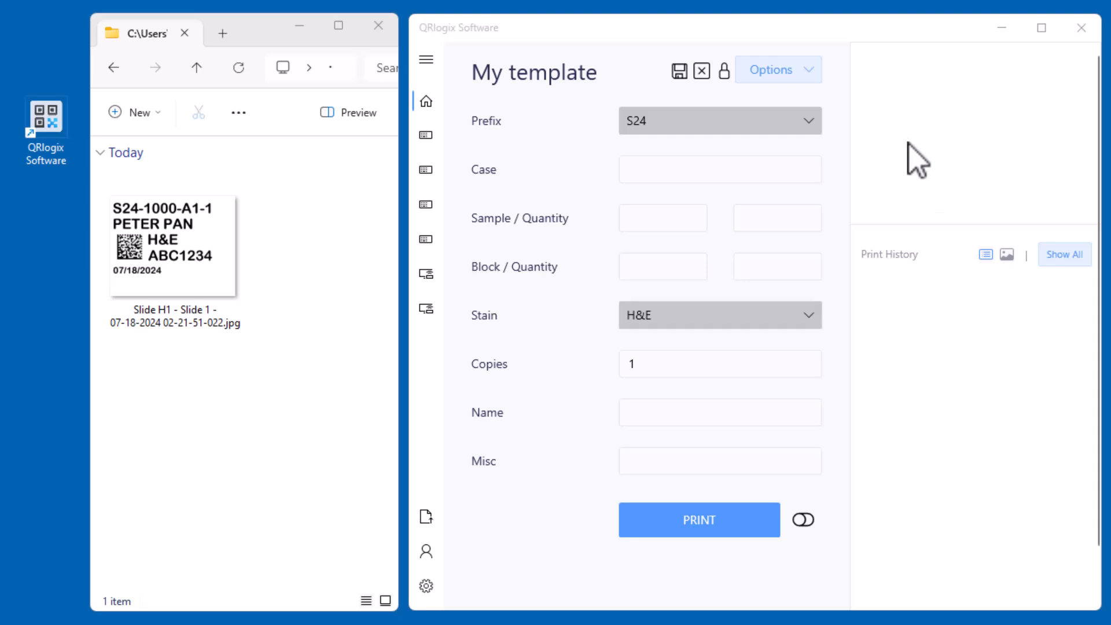
# Close the leftover Template Library window and reopen My template for editing in the Form Builder
pyautogui.click(805, 71)
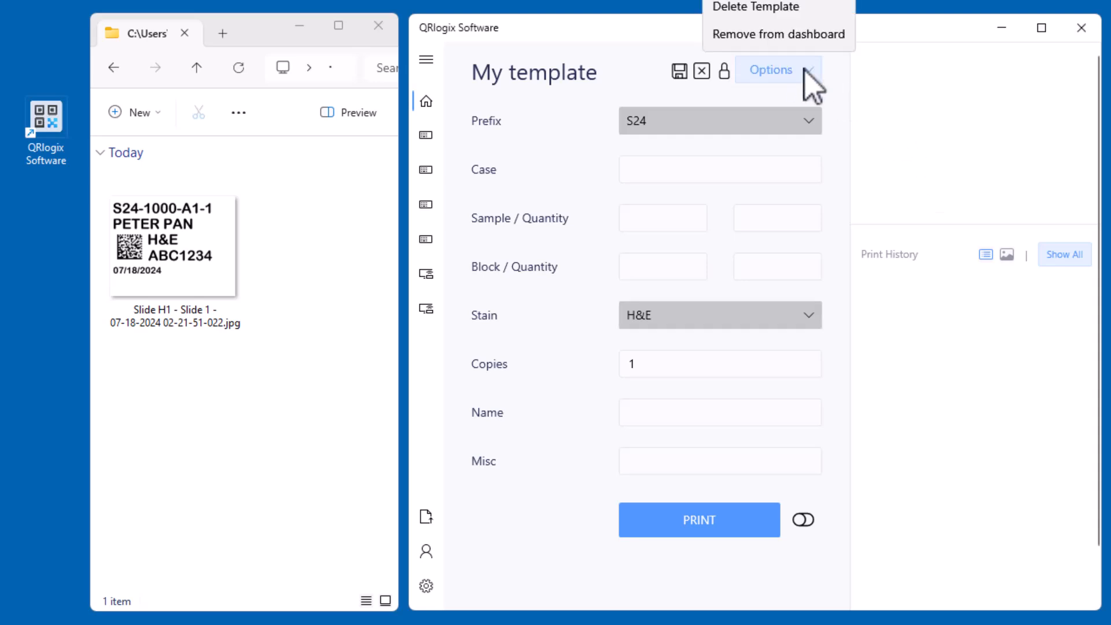
pyautogui.click(891, 55)
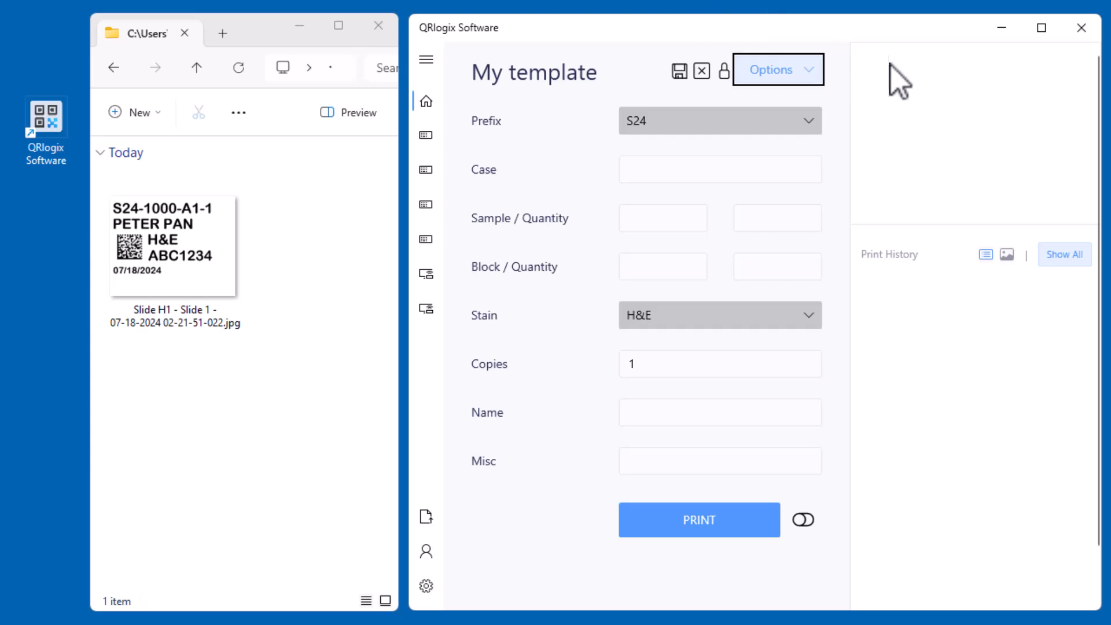
pyautogui.moveTo(891, 35); pyautogui.dragTo(894, 105)
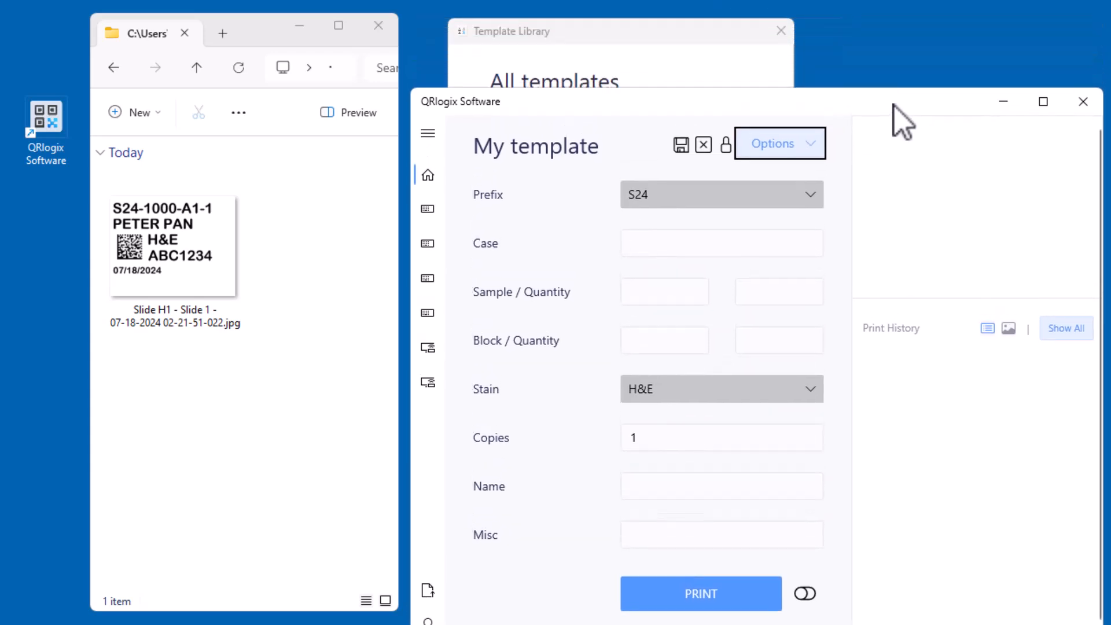
pyautogui.click(783, 30)
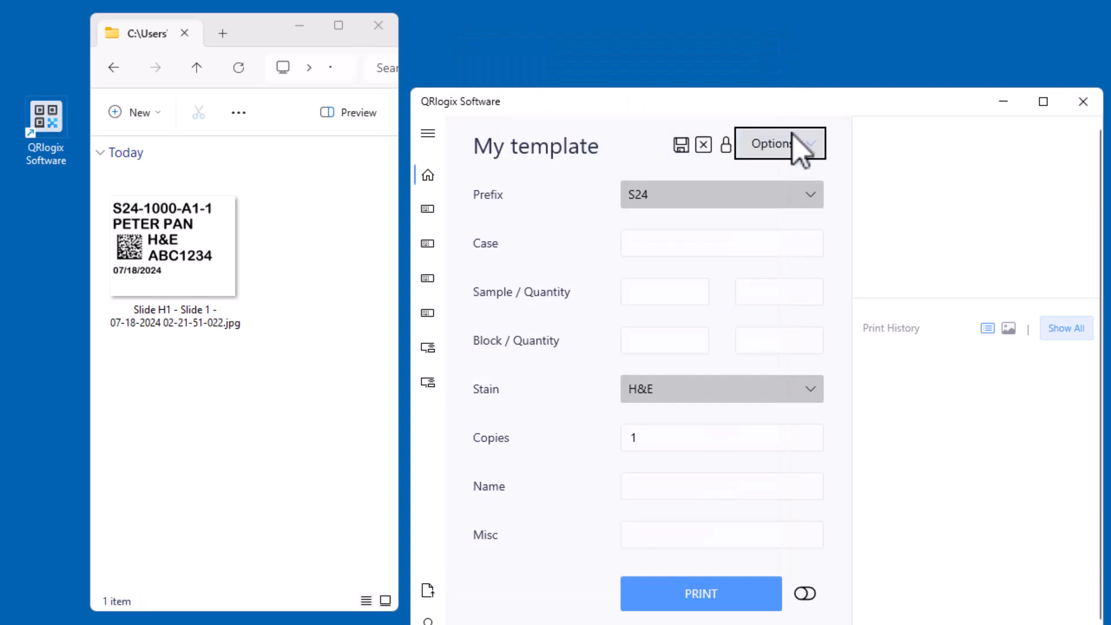
pyautogui.click(794, 144)
pyautogui.click(792, 32)
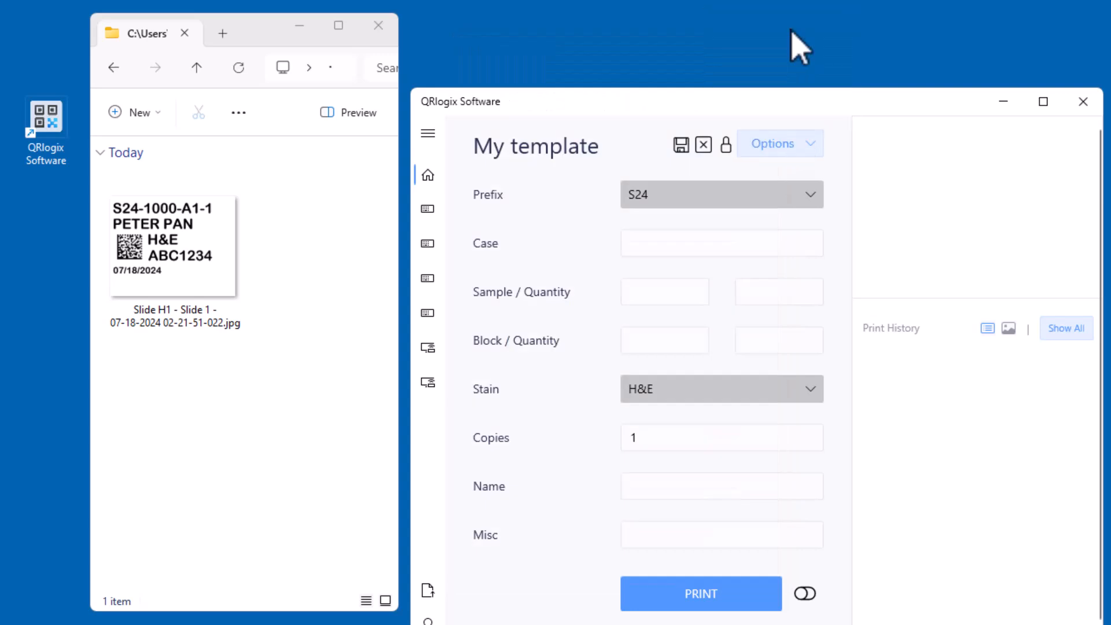
pyautogui.moveTo(794, 91); pyautogui.dragTo(792, 25)
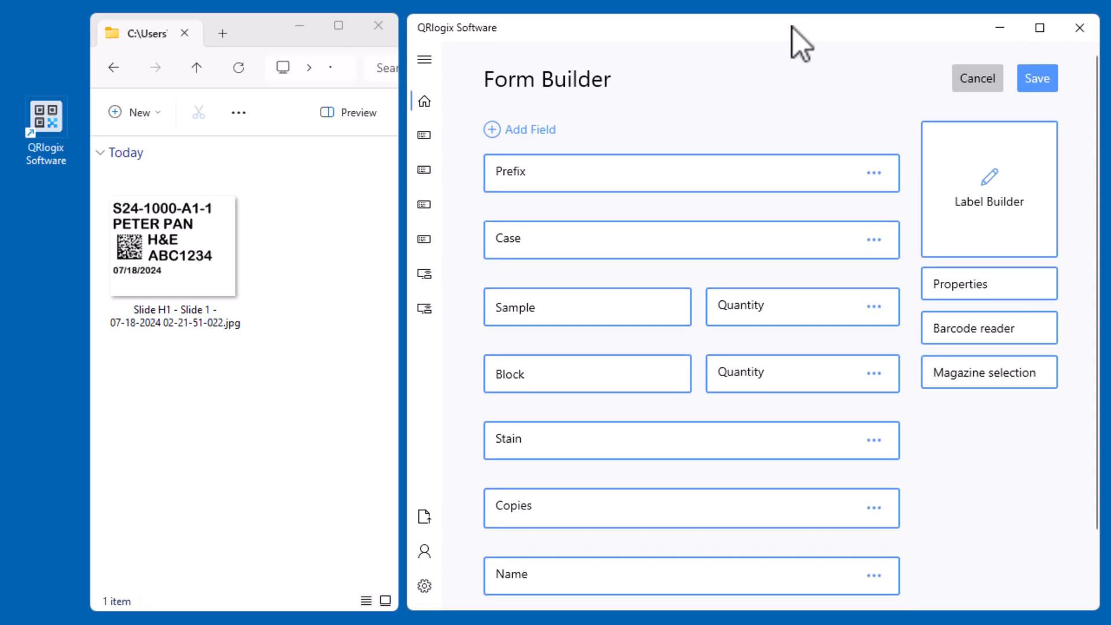
# Move the Copies field down below Name and Misc to the end of the form
pyautogui.scroll(-2, 813, 240)
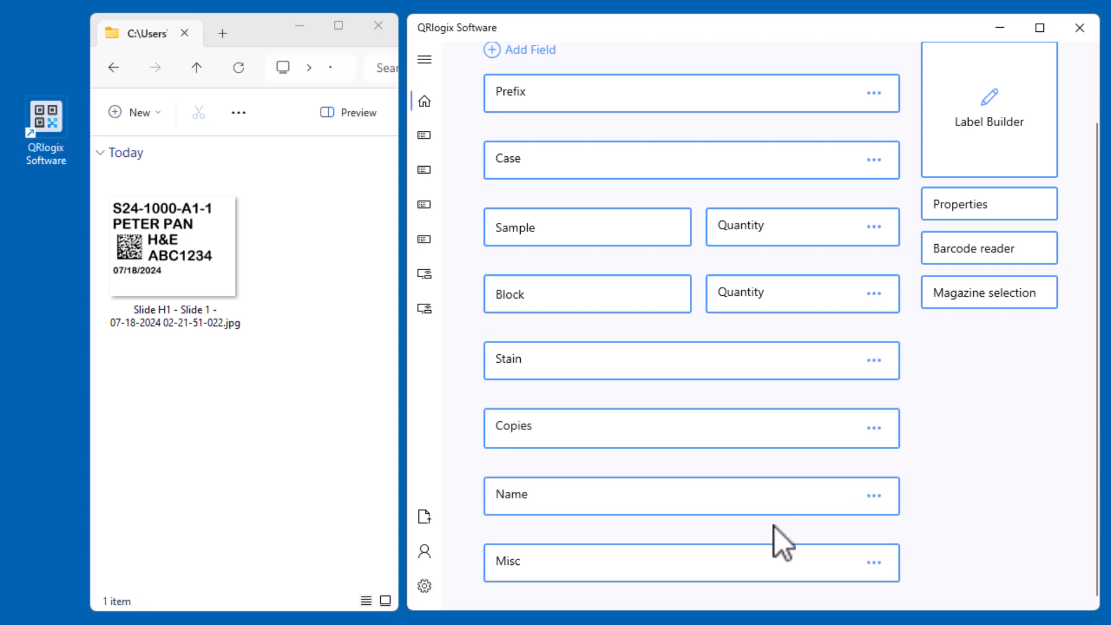
pyautogui.click(875, 430)
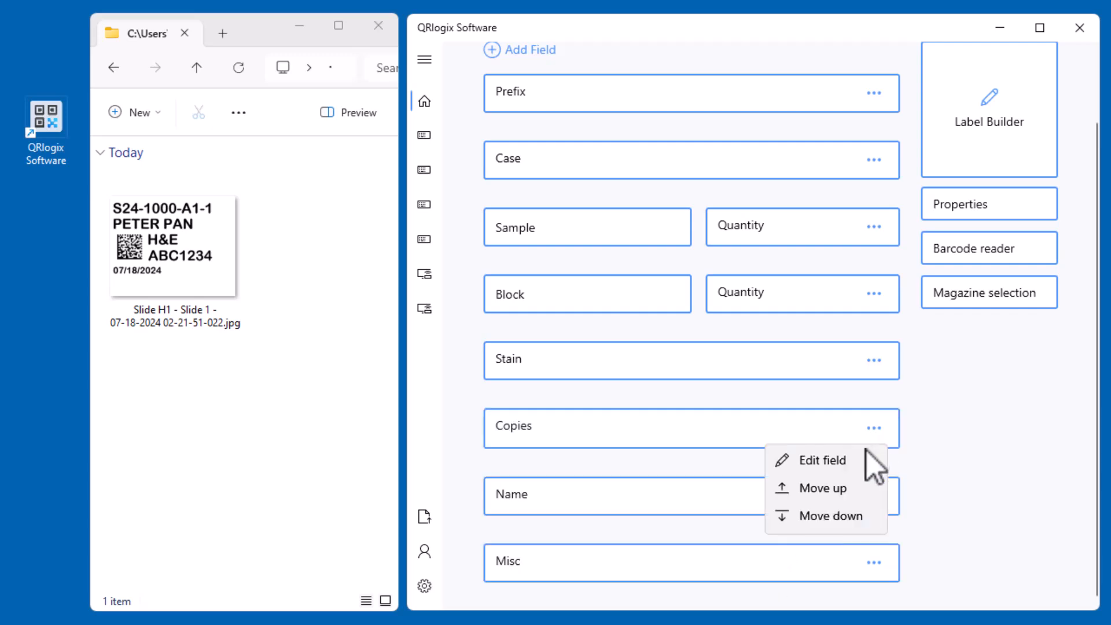
pyautogui.click(844, 517)
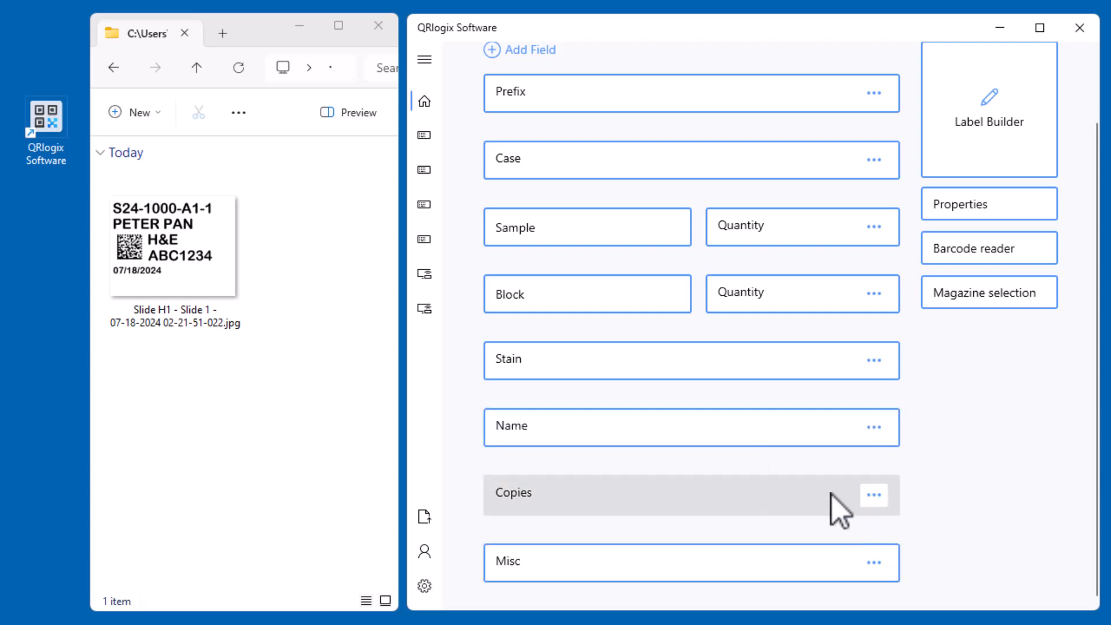
pyautogui.click(875, 496)
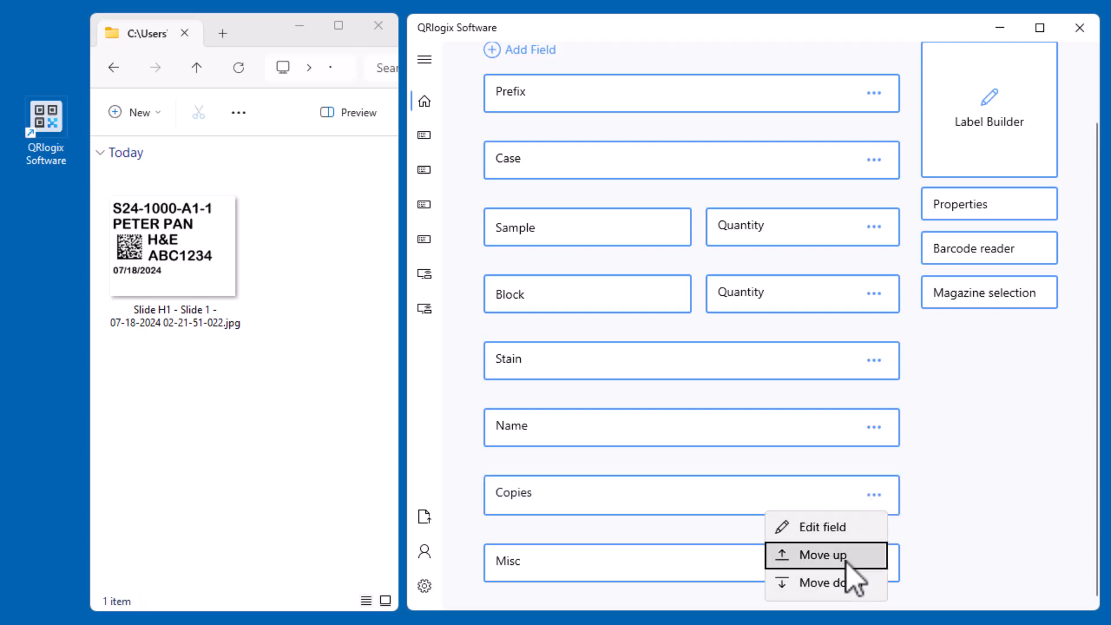
pyautogui.click(848, 582)
# Open the Label Builder for the template, bring its window fully into view and open its default settings
pyautogui.scroll(2, 977, 485)
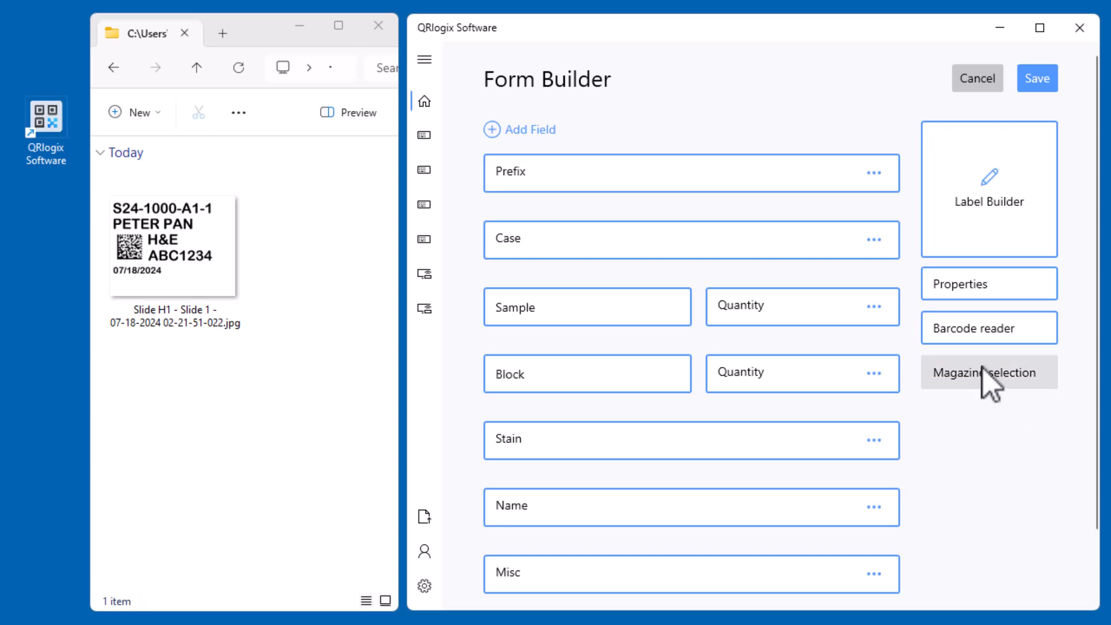
pyautogui.click(1025, 188)
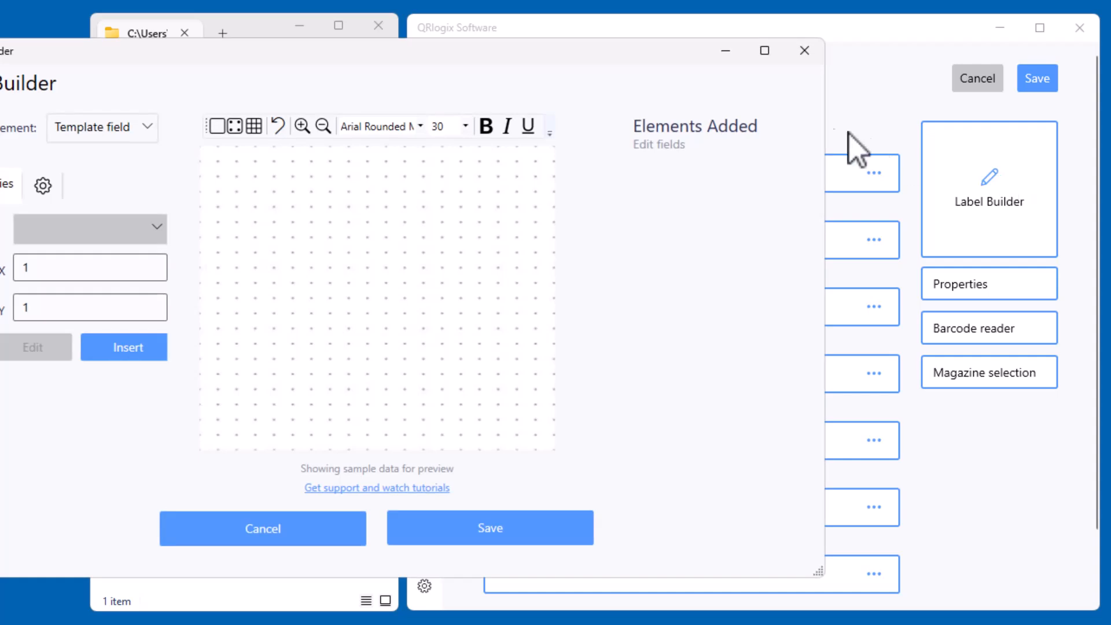
pyautogui.moveTo(629, 54); pyautogui.dragTo(825, 45)
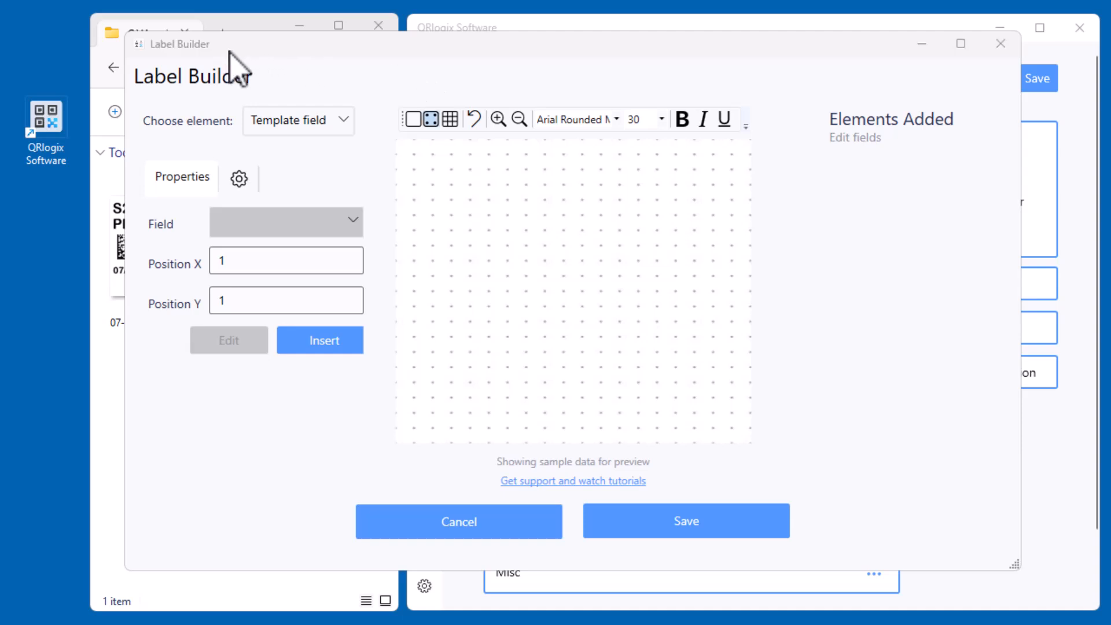
pyautogui.click(239, 179)
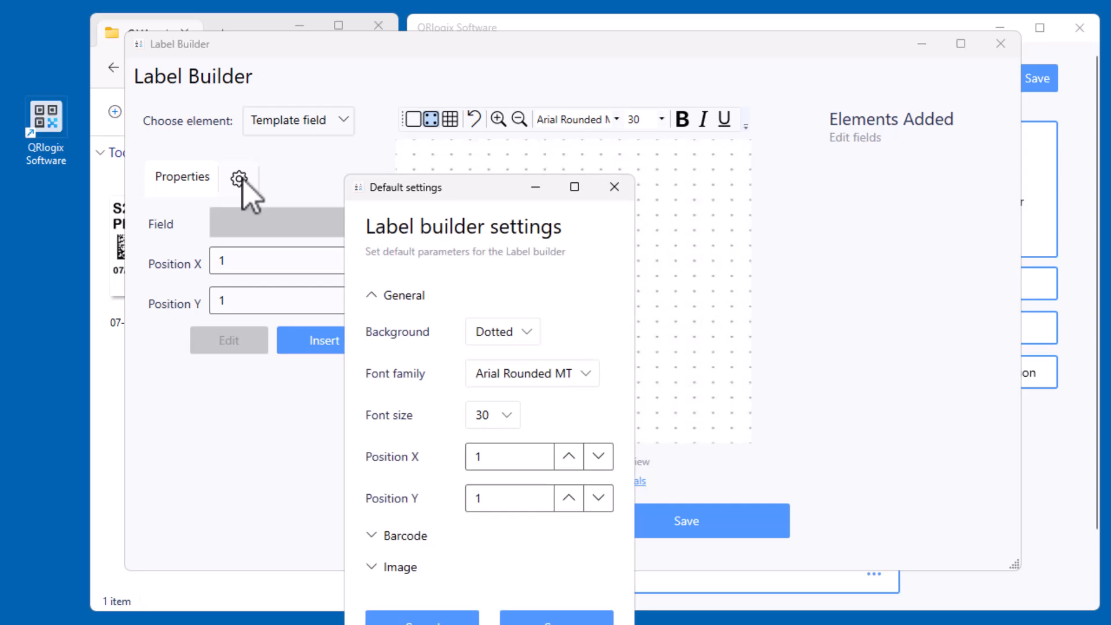
# Bring the default settings dialog fully into view and set the default label background to Gridded
pyautogui.moveTo(443, 193); pyautogui.dragTo(455, 64)
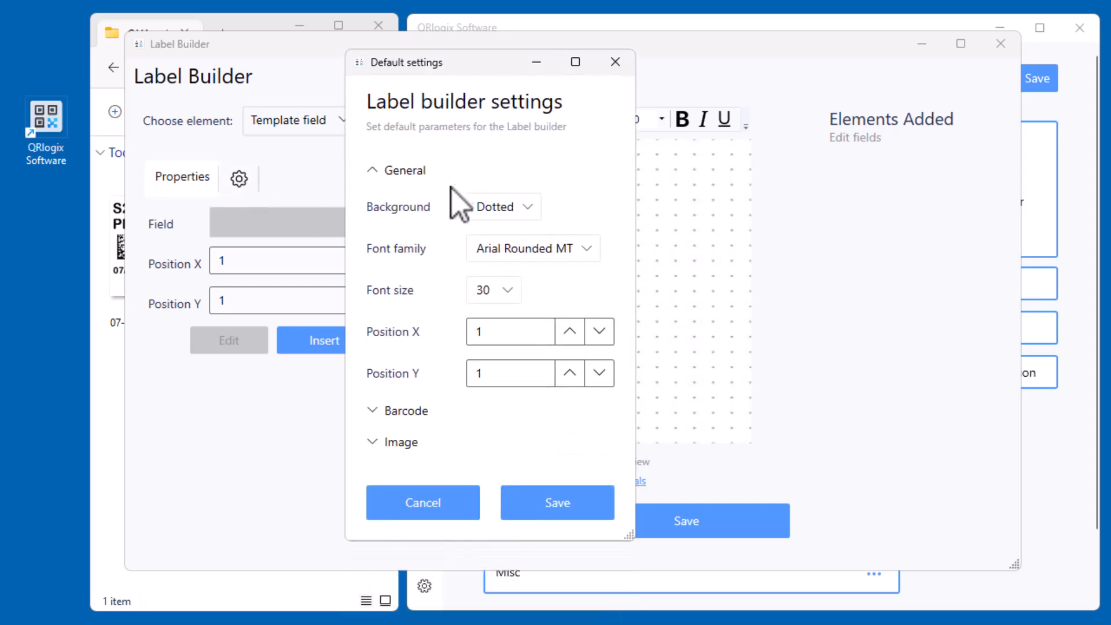
pyautogui.click(507, 209)
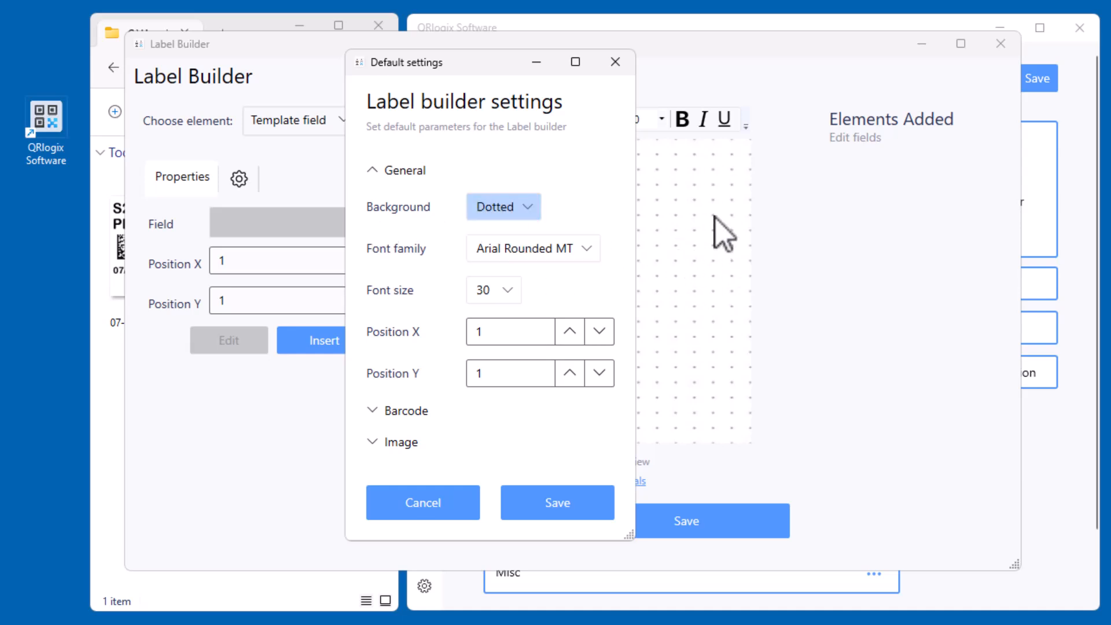
pyautogui.click(534, 210)
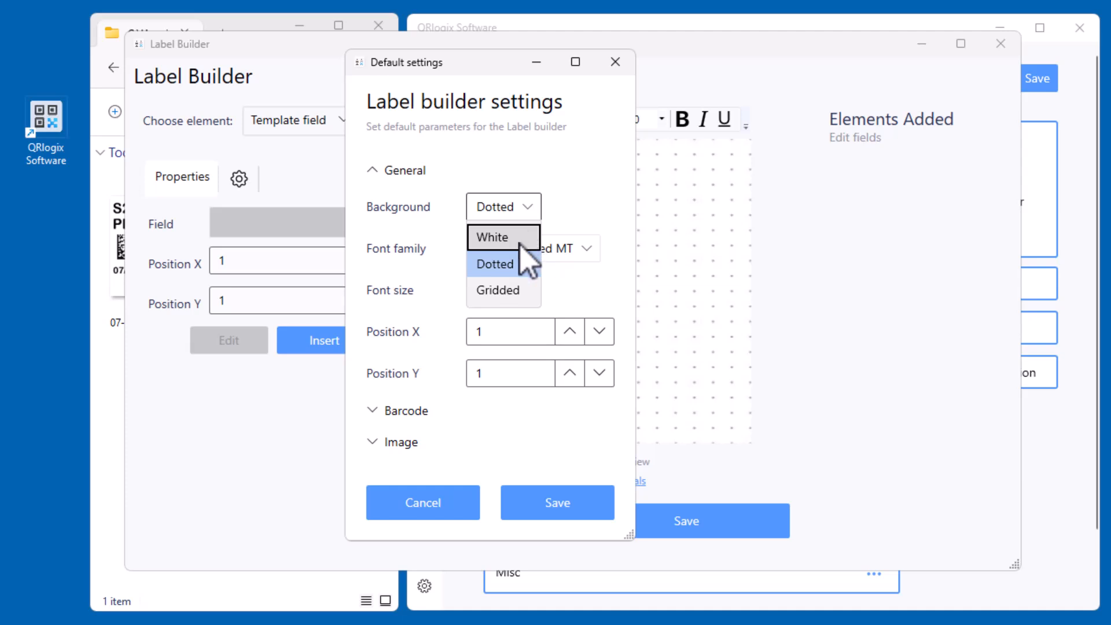
pyautogui.click(506, 291)
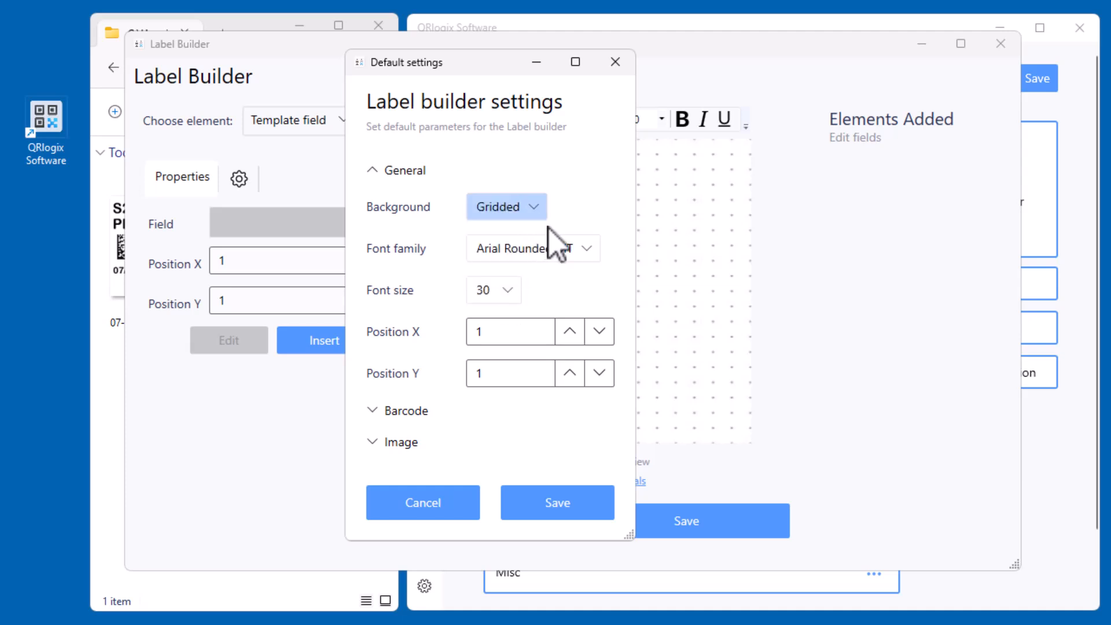
# Check the choices offered for the default font family and font size
pyautogui.click(561, 248)
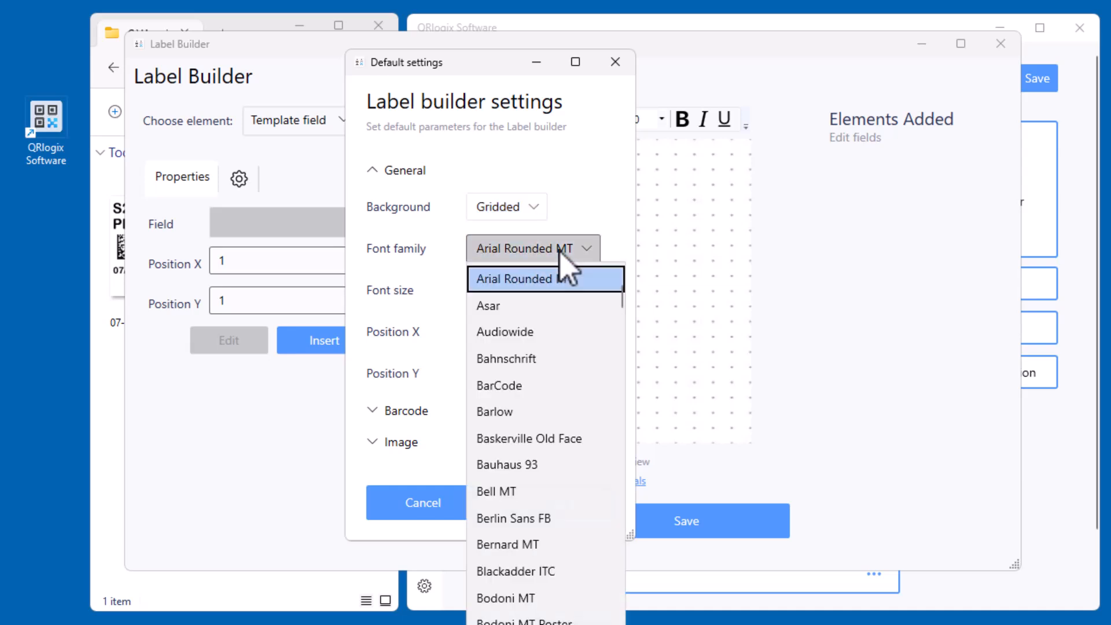
pyautogui.click(559, 249)
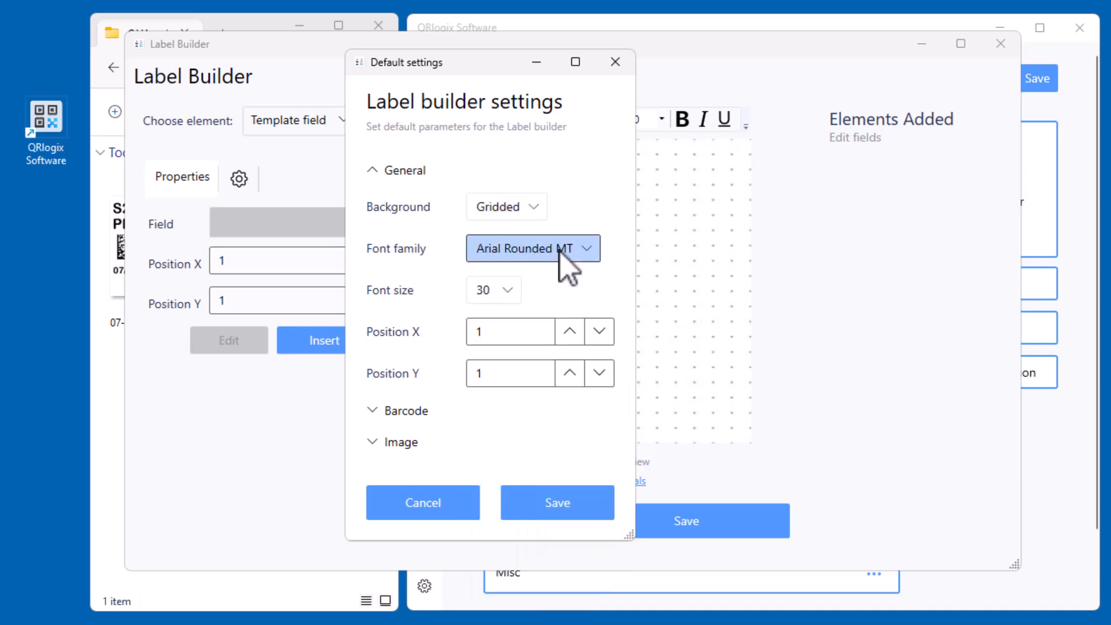
pyautogui.click(510, 293)
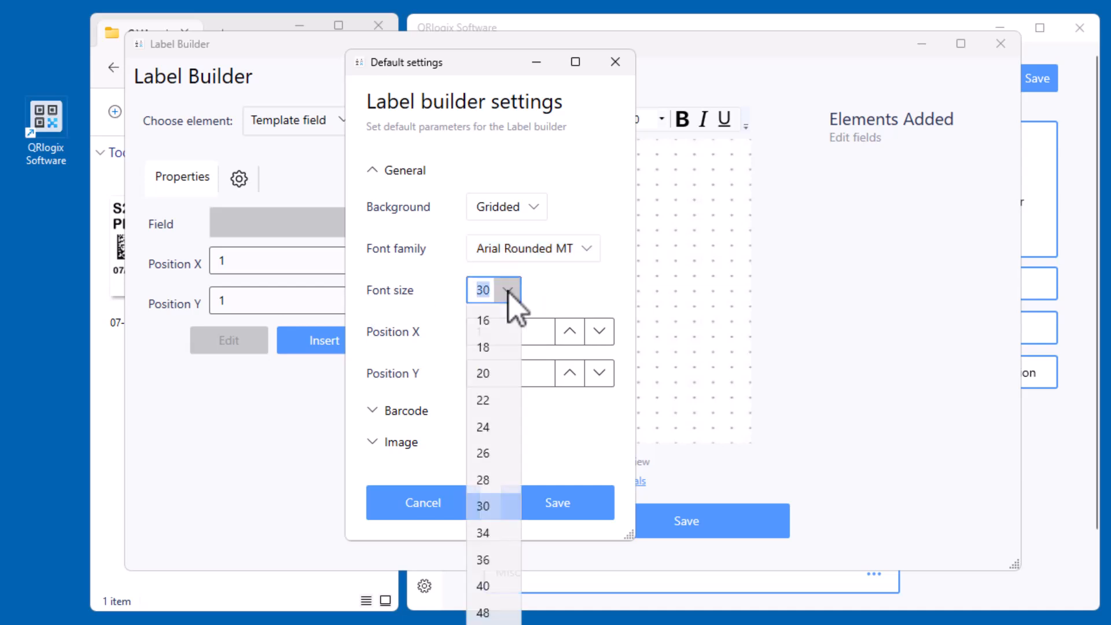
pyautogui.click(510, 293)
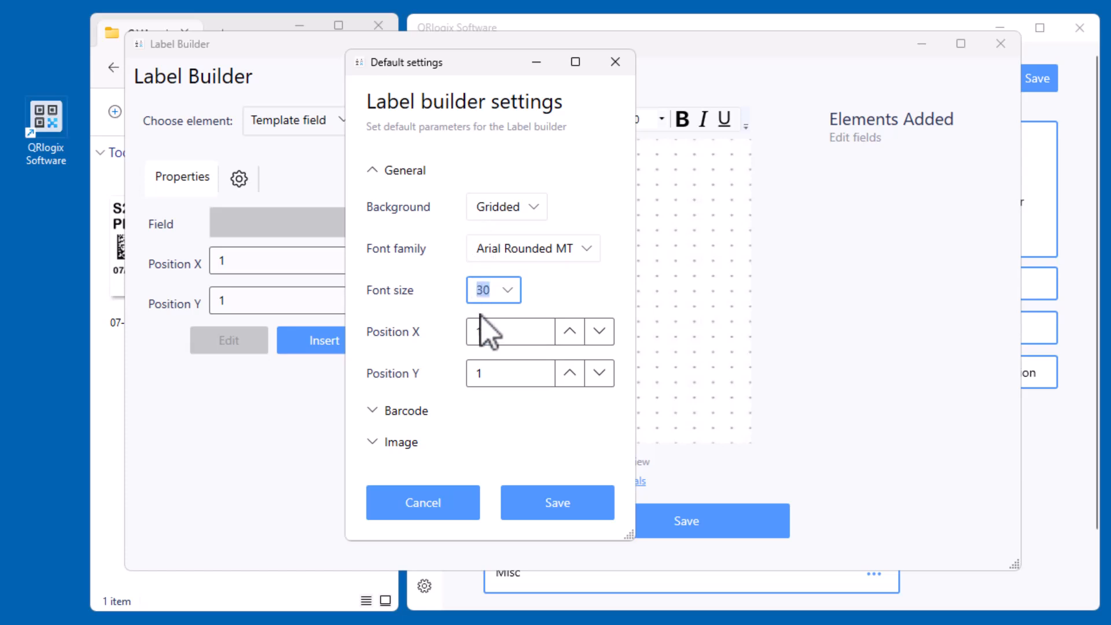
# Expand the barcode defaults and set the default barcode type to Data matrix
pyautogui.click(410, 412)
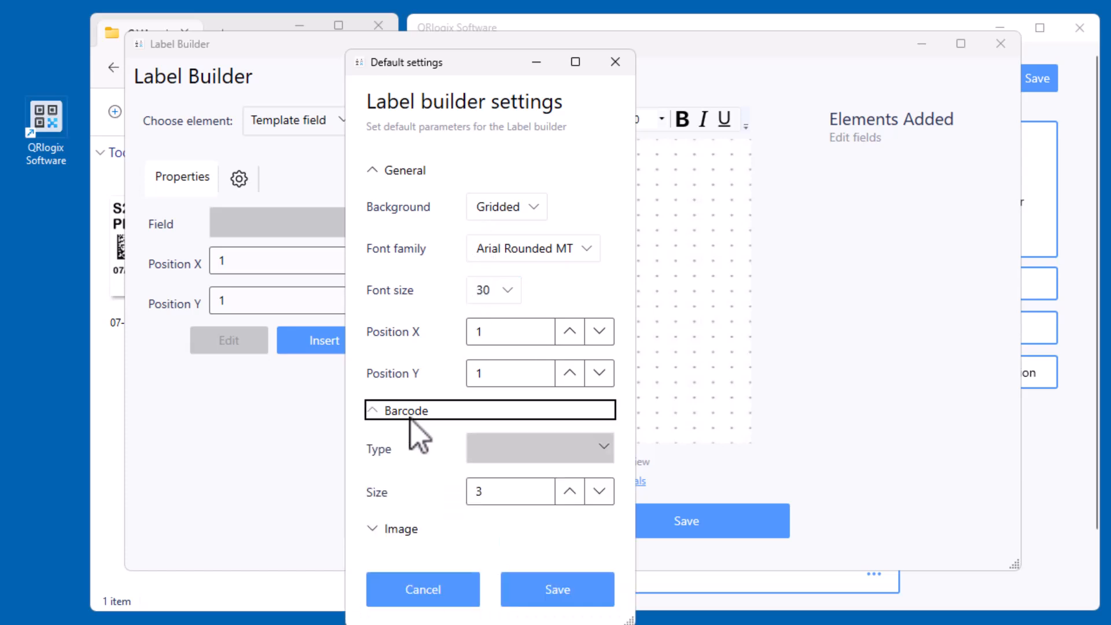
pyautogui.click(519, 445)
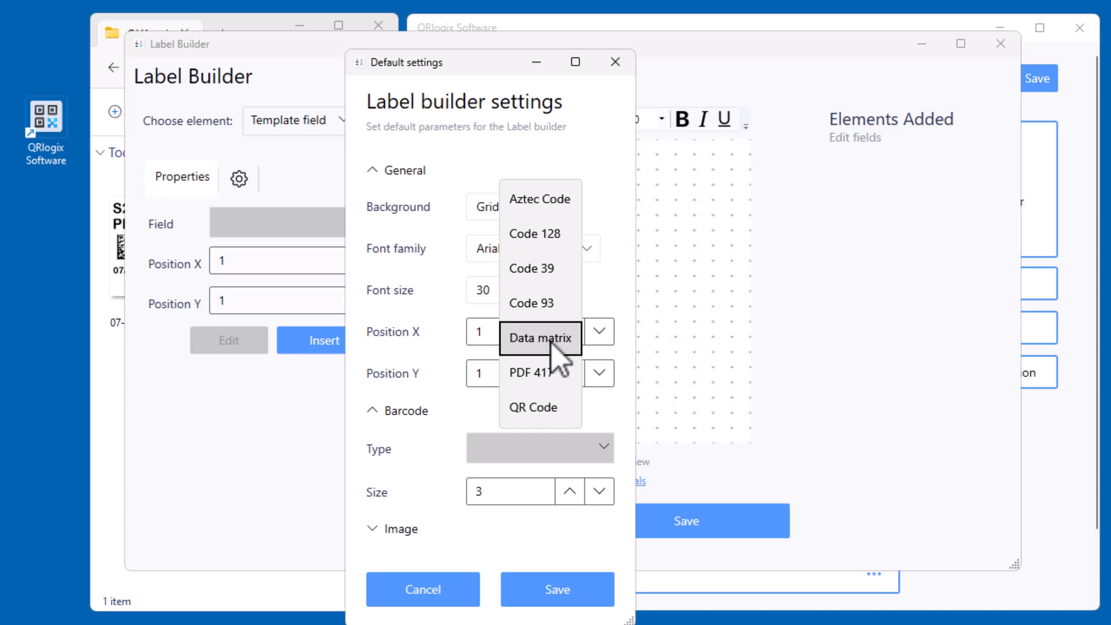
pyautogui.click(550, 341)
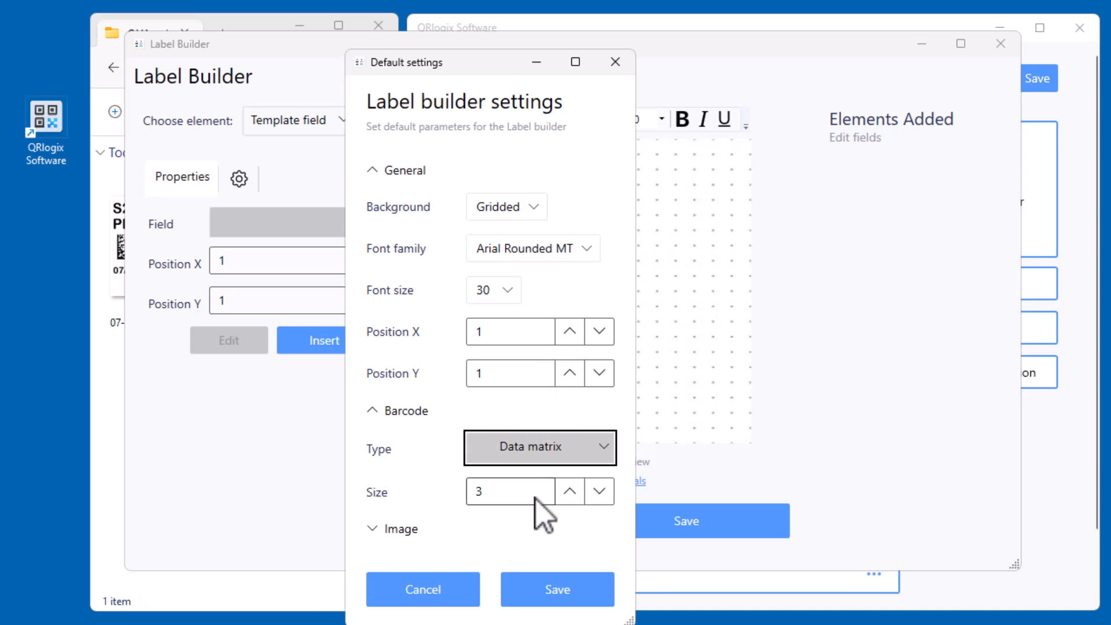
# Review the default image width and height, and save the label builder default settings
pyautogui.click(398, 531)
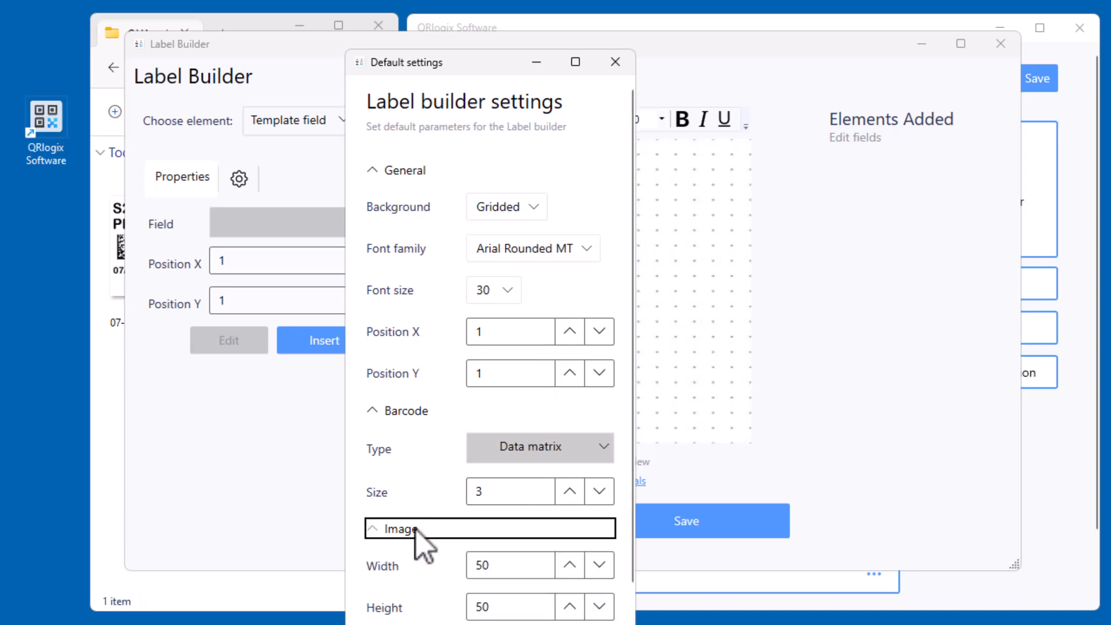
pyautogui.scroll(-2, 541, 475)
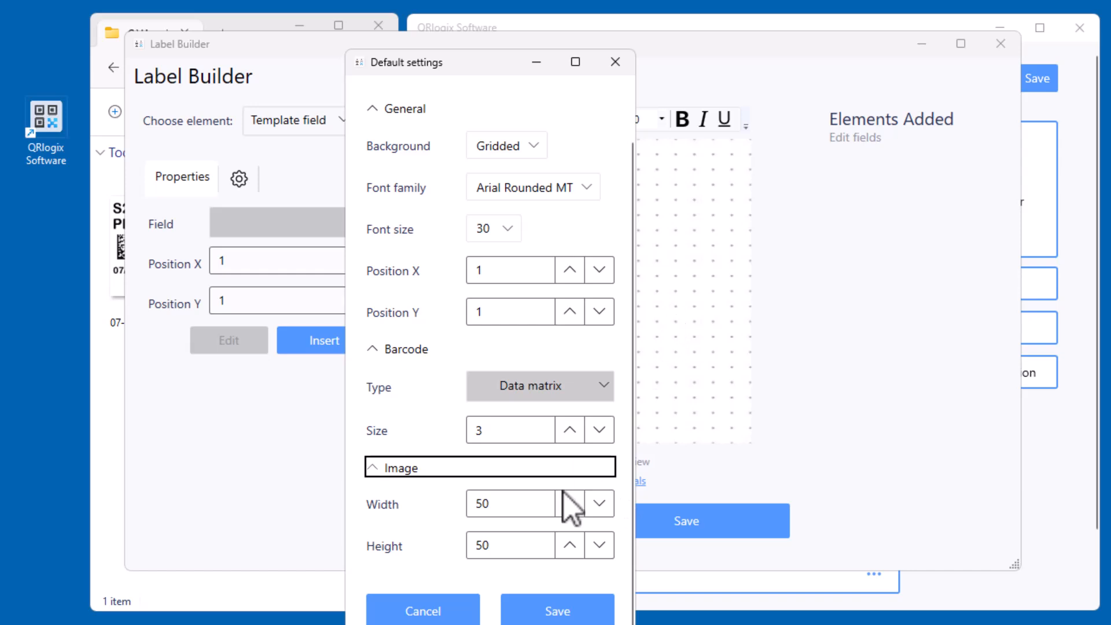
pyautogui.click(559, 614)
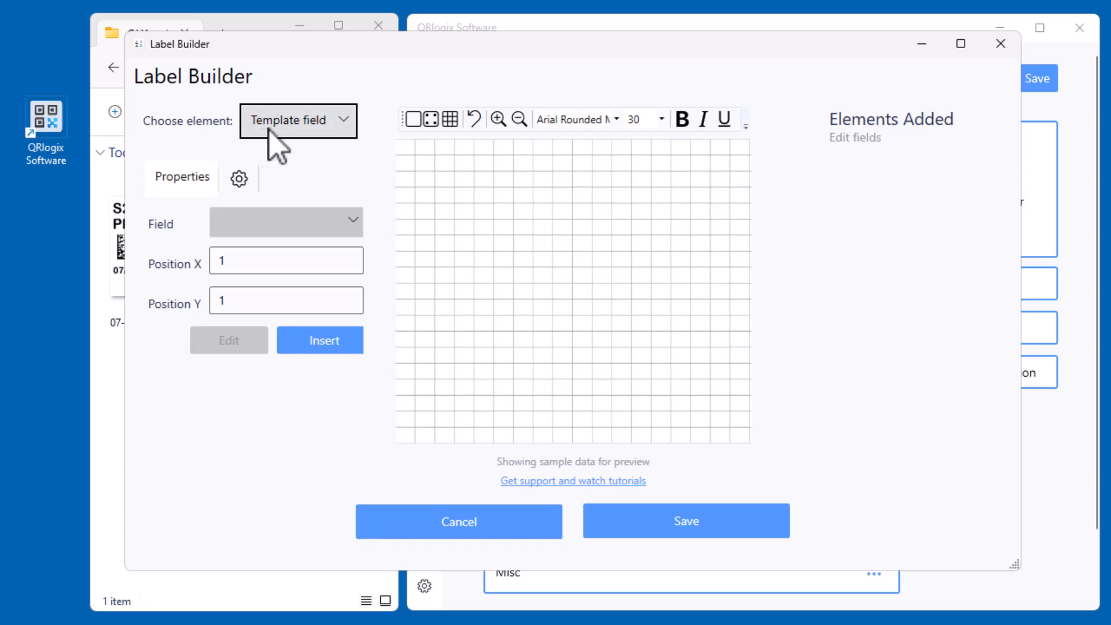
# Check the element types the Label Builder offers and move its window aside to uncover the sample label image
pyautogui.click(319, 128)
pyautogui.click(470, 49)
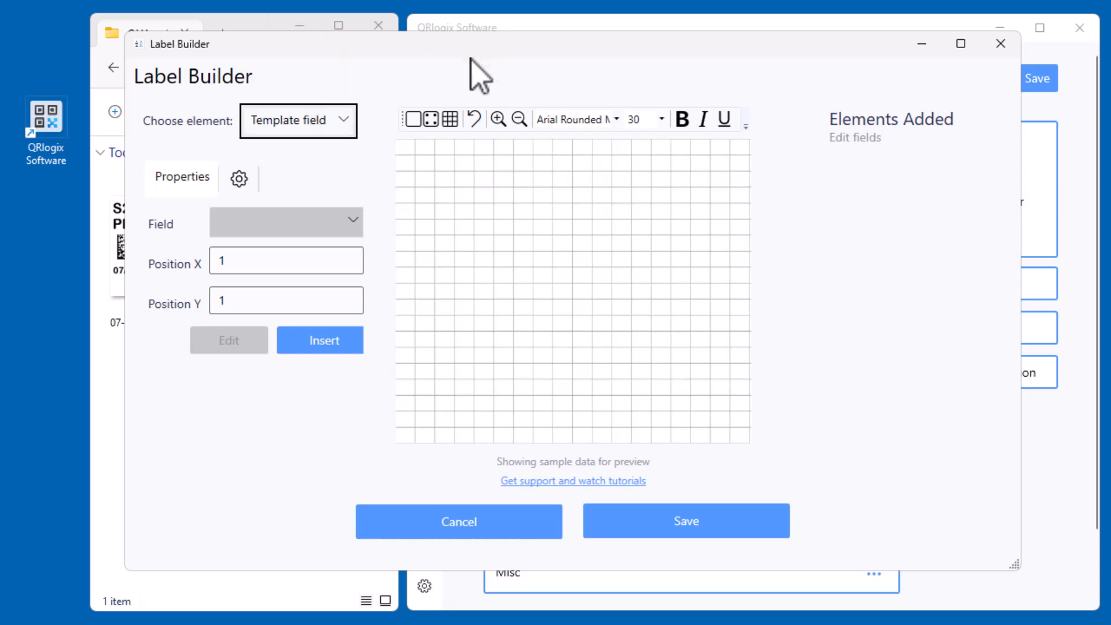
pyautogui.moveTo(491, 51); pyautogui.dragTo(487, 142)
pyautogui.click(340, 224)
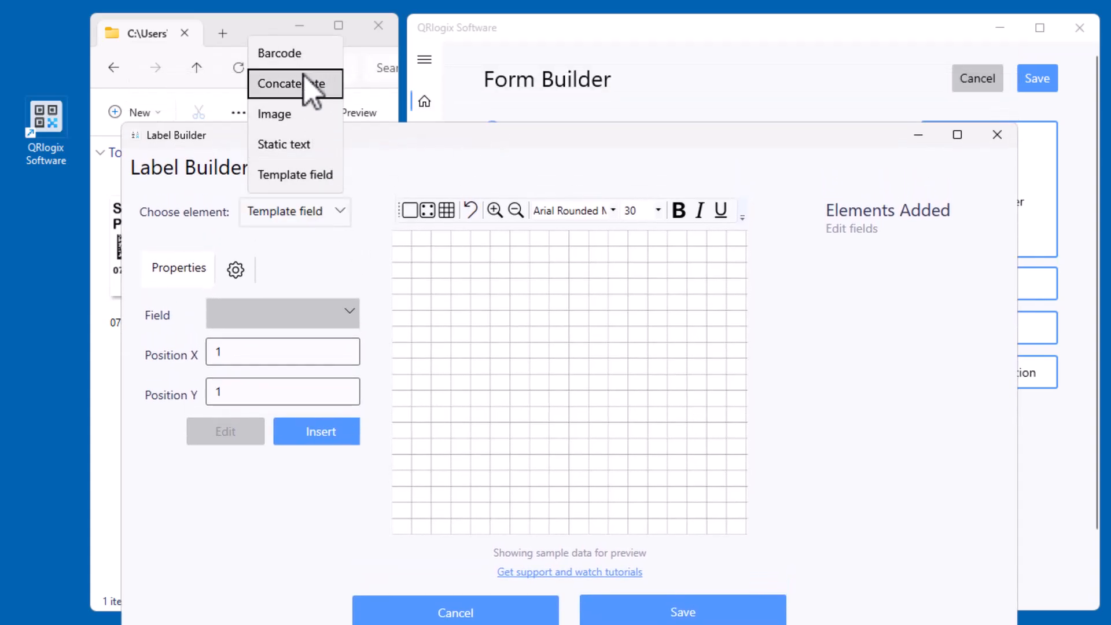
pyautogui.click(360, 134)
pyautogui.moveTo(360, 135); pyautogui.dragTo(631, 140)
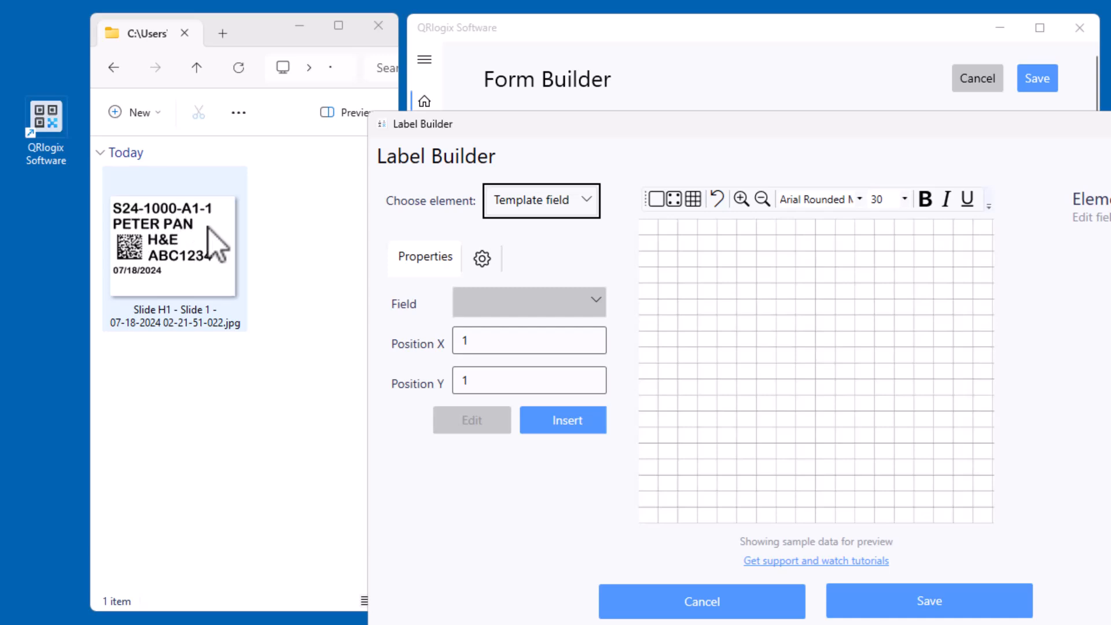
# Choose Template field as the element, bring the full field list into view and select Current date as the field
pyautogui.click(578, 210)
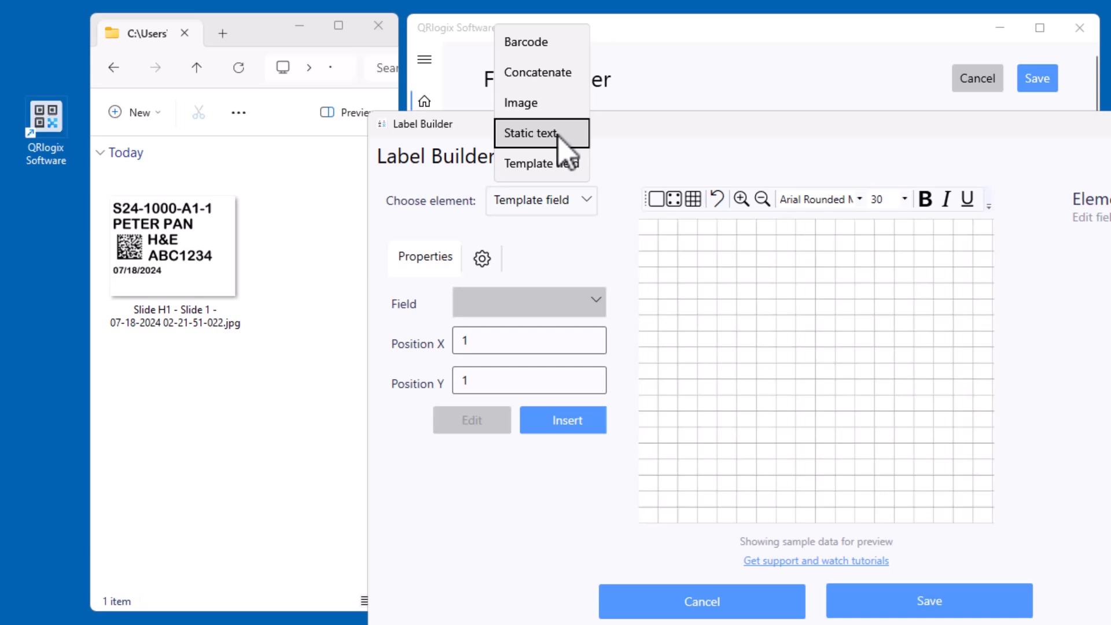
pyautogui.click(574, 163)
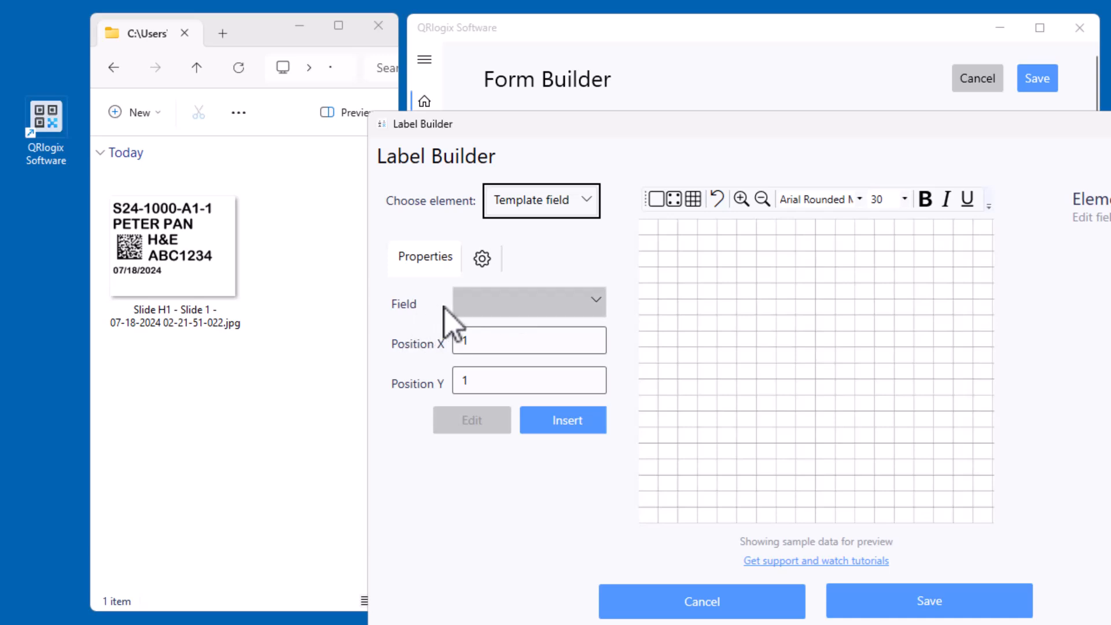
pyautogui.click(499, 298)
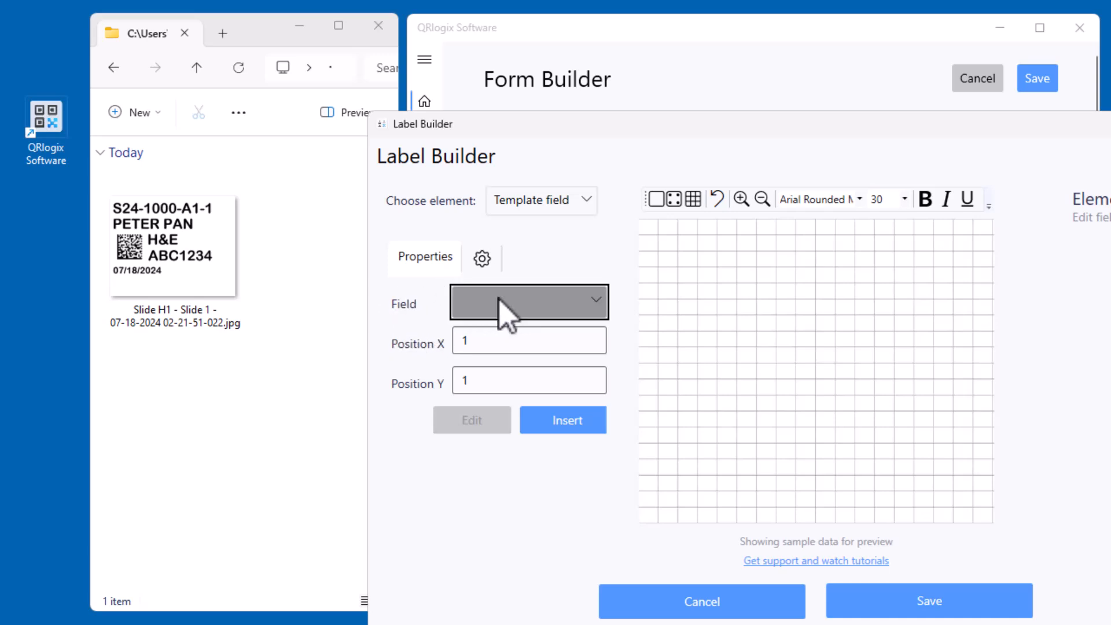
pyautogui.click(499, 298)
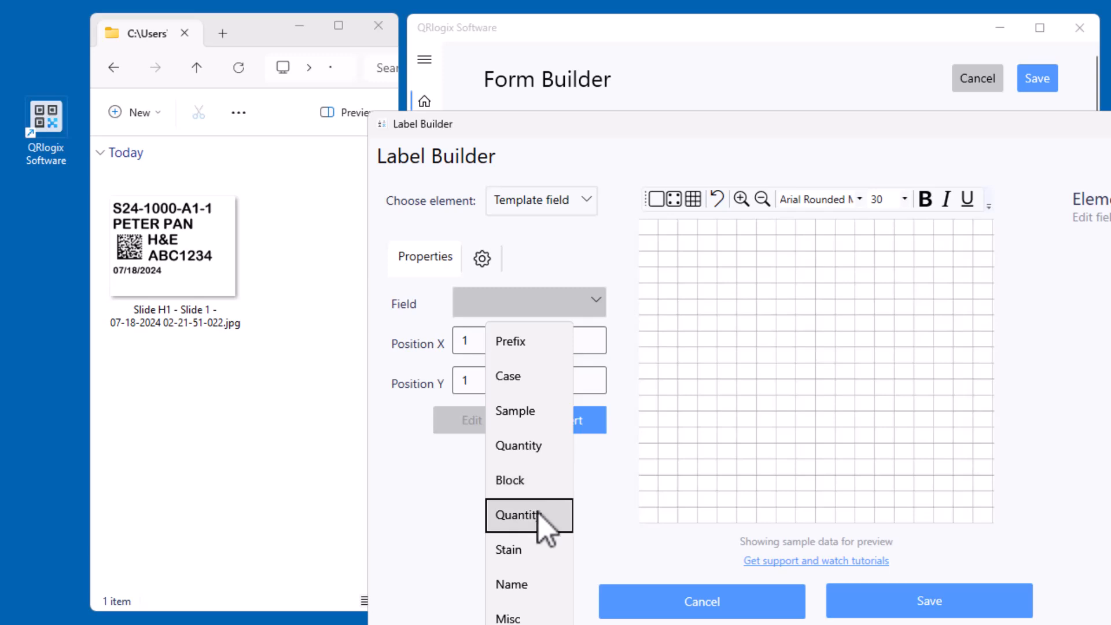
pyautogui.click(724, 145)
pyautogui.moveTo(712, 124); pyautogui.dragTo(524, 14)
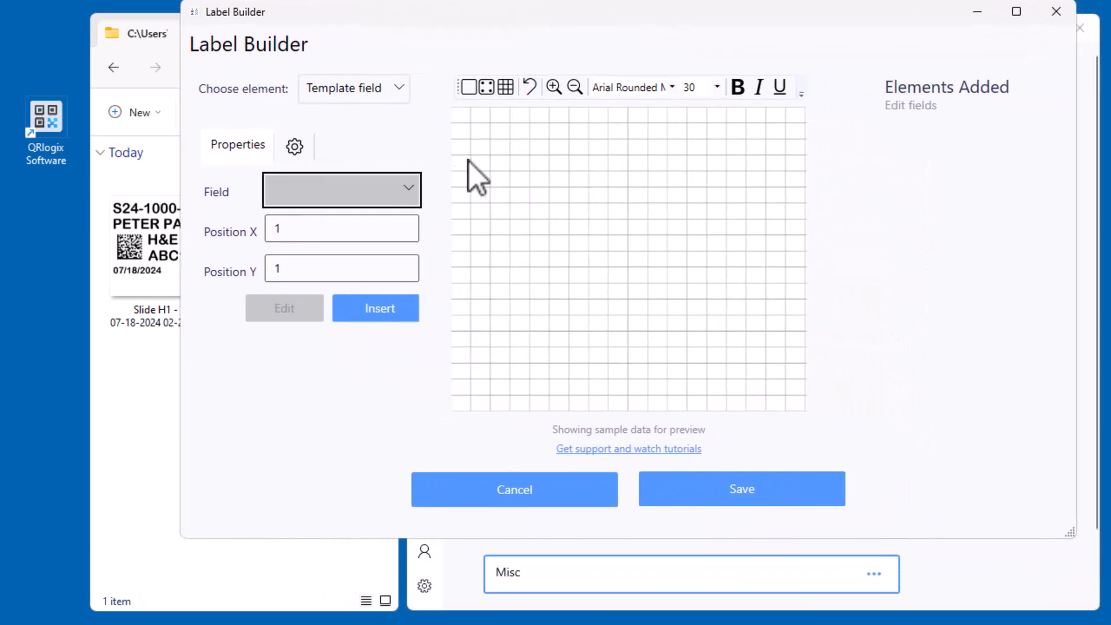
pyautogui.click(400, 200)
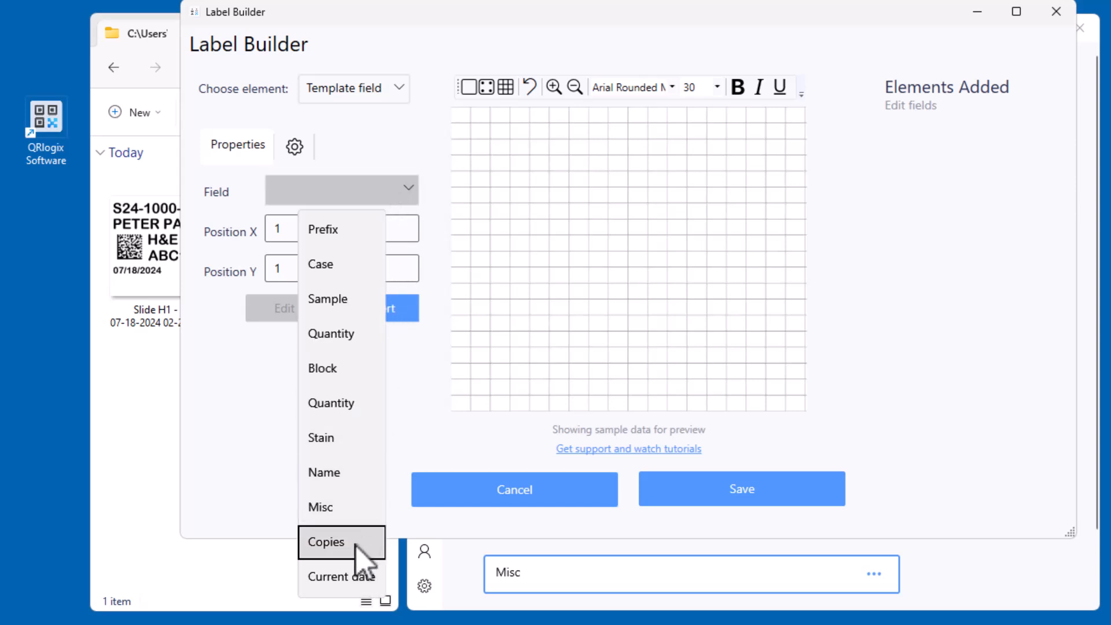
pyautogui.click(348, 577)
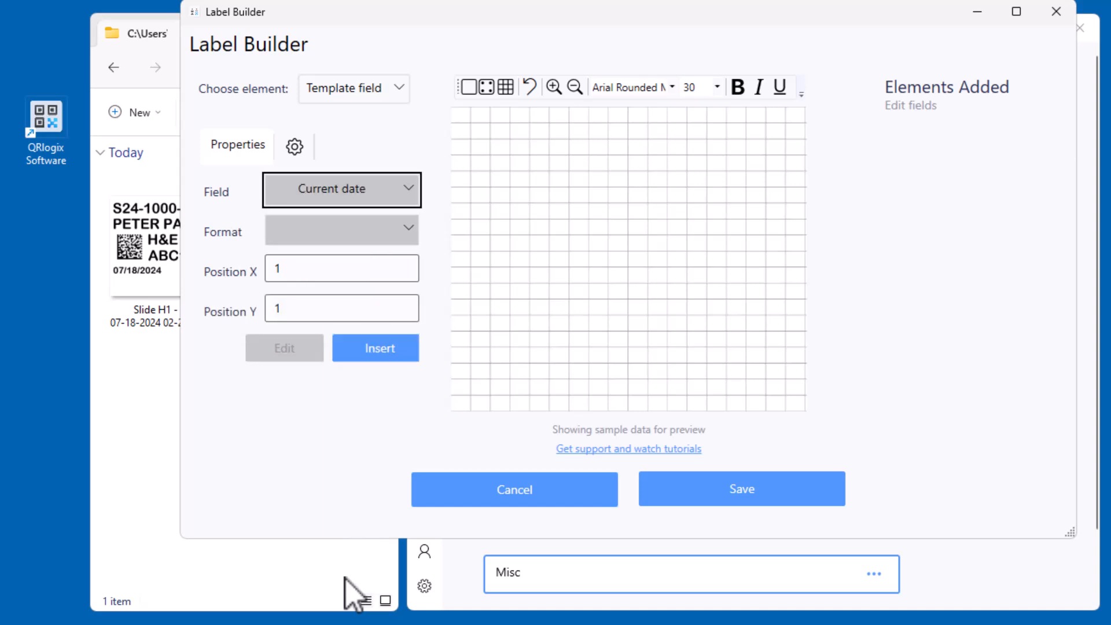
# Set the date format to MM/dd/yyyy and insert the current date on the label
pyautogui.click(390, 232)
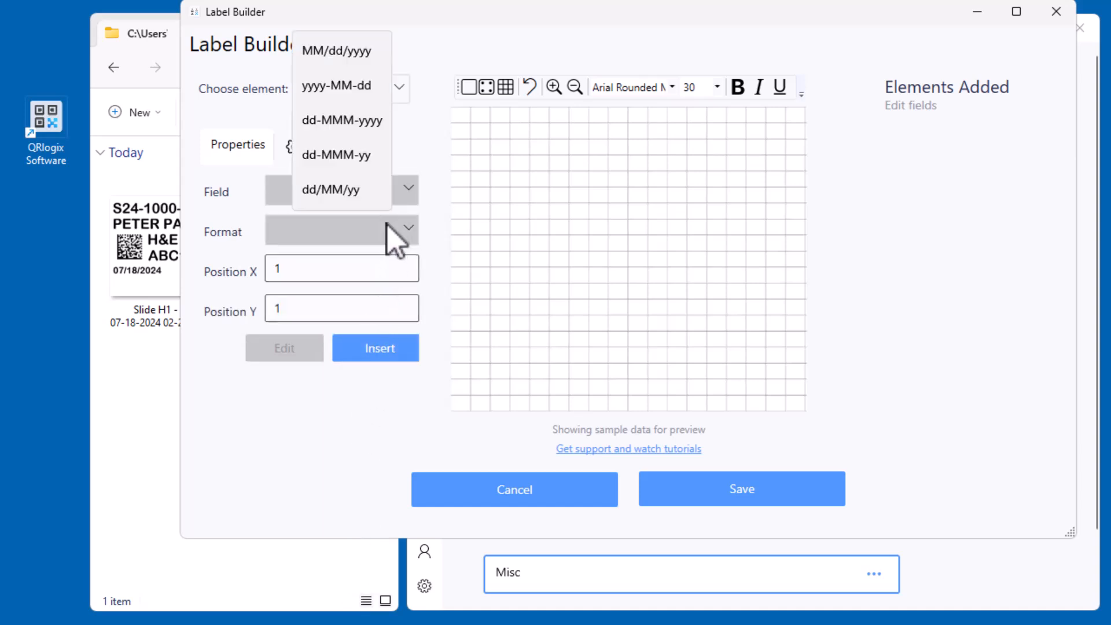
pyautogui.click(359, 51)
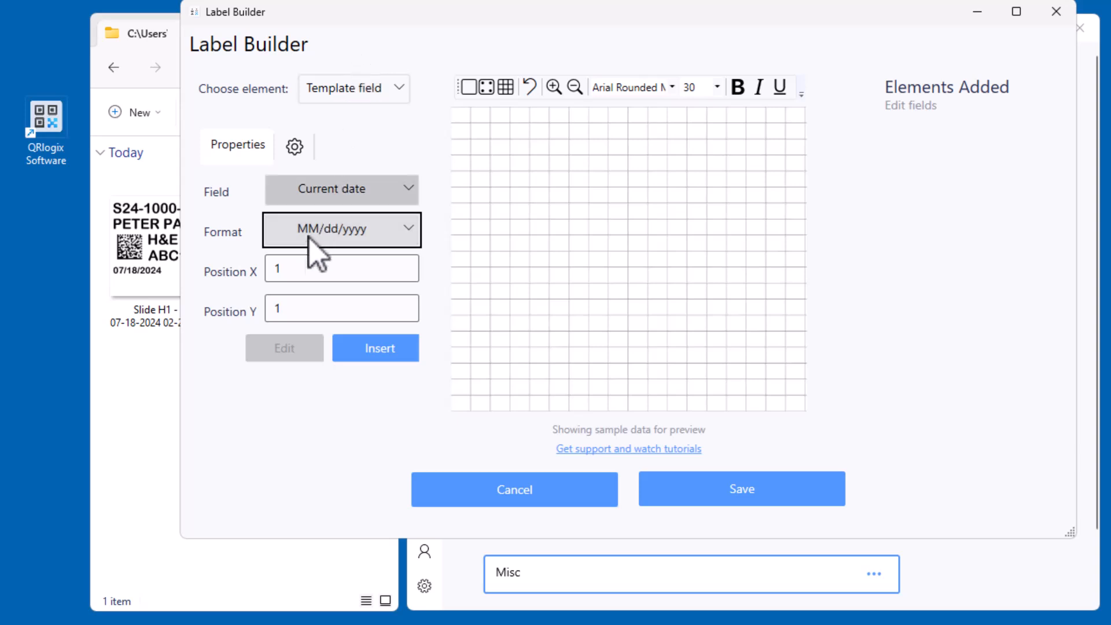
pyautogui.click(360, 242)
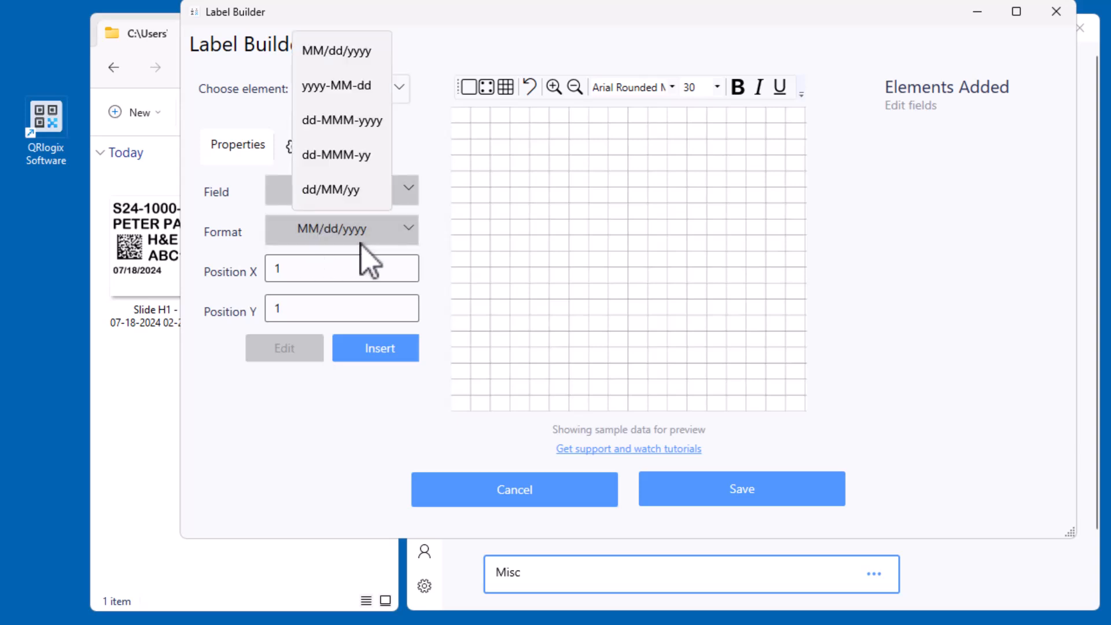
pyautogui.click(362, 238)
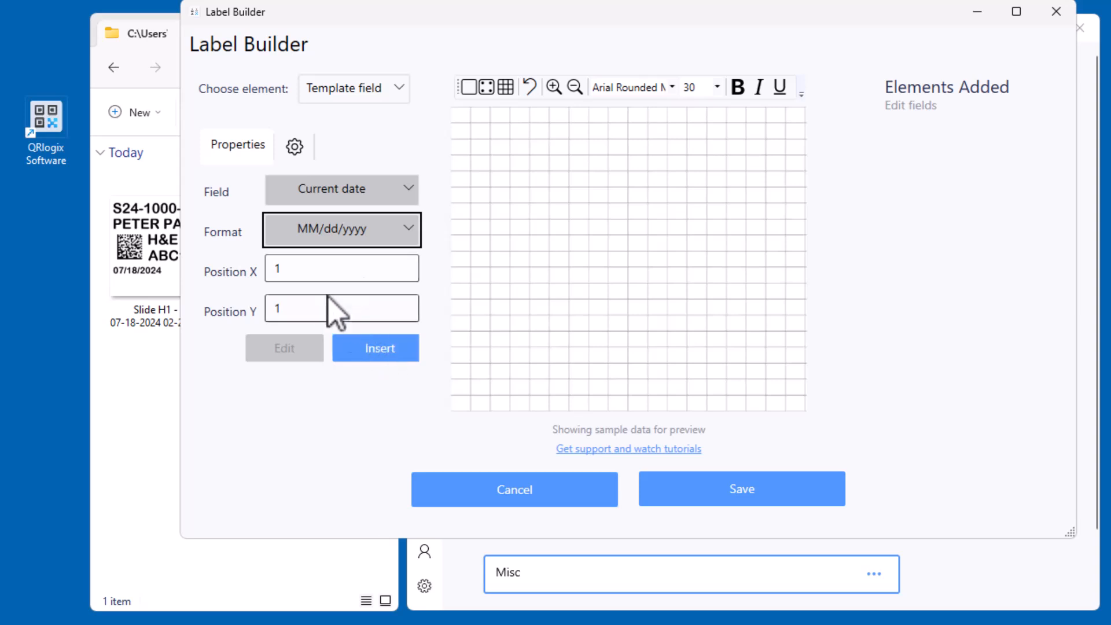
pyautogui.click(382, 349)
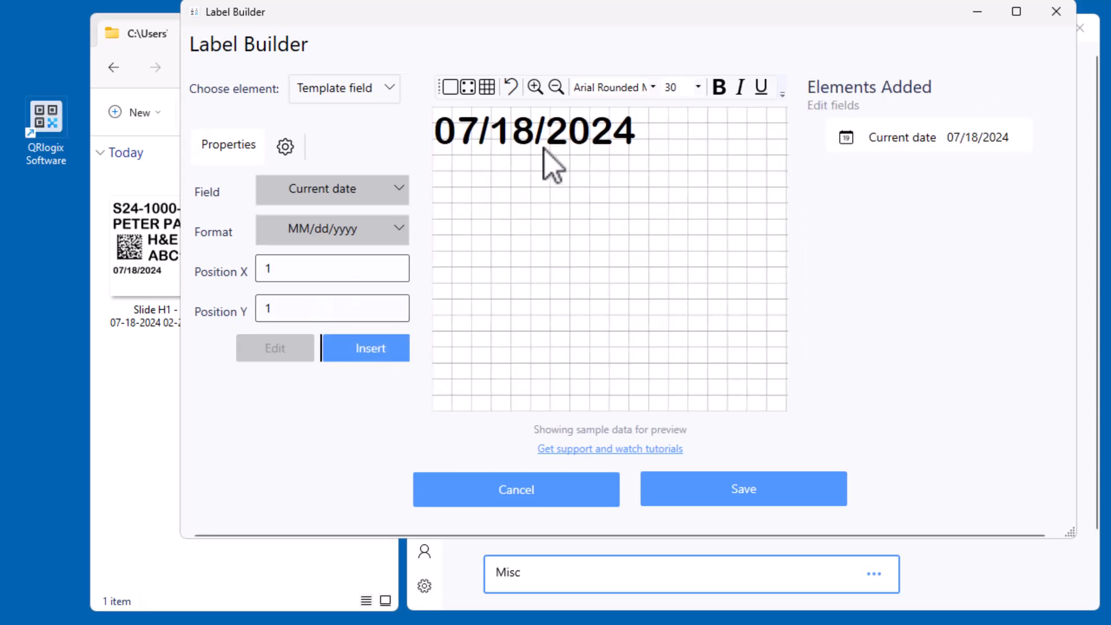
# Move the date to the lower left of the label at about X 9, Y 159, and set its font size to 22
pyautogui.moveTo(561, 10); pyautogui.dragTo(637, 23)
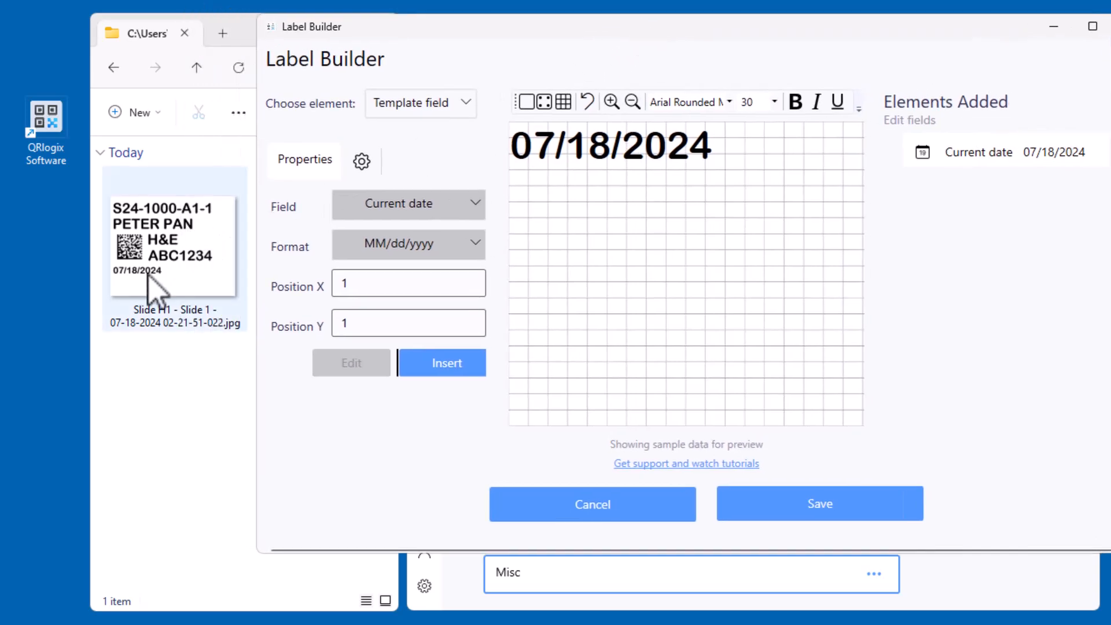
pyautogui.moveTo(608, 158); pyautogui.dragTo(617, 353)
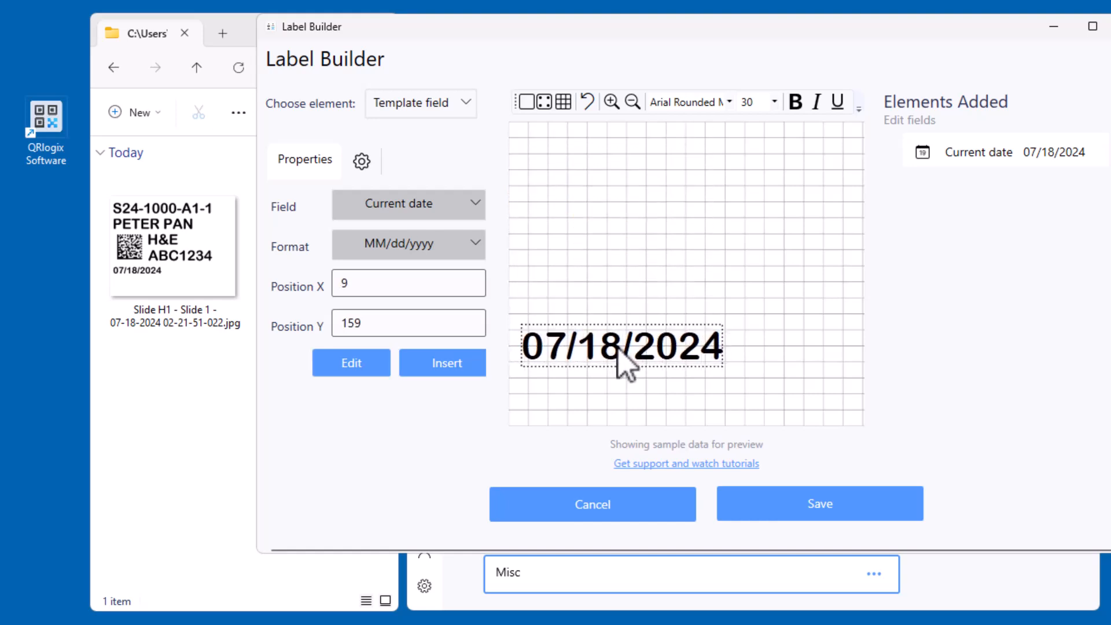
pyautogui.click(776, 103)
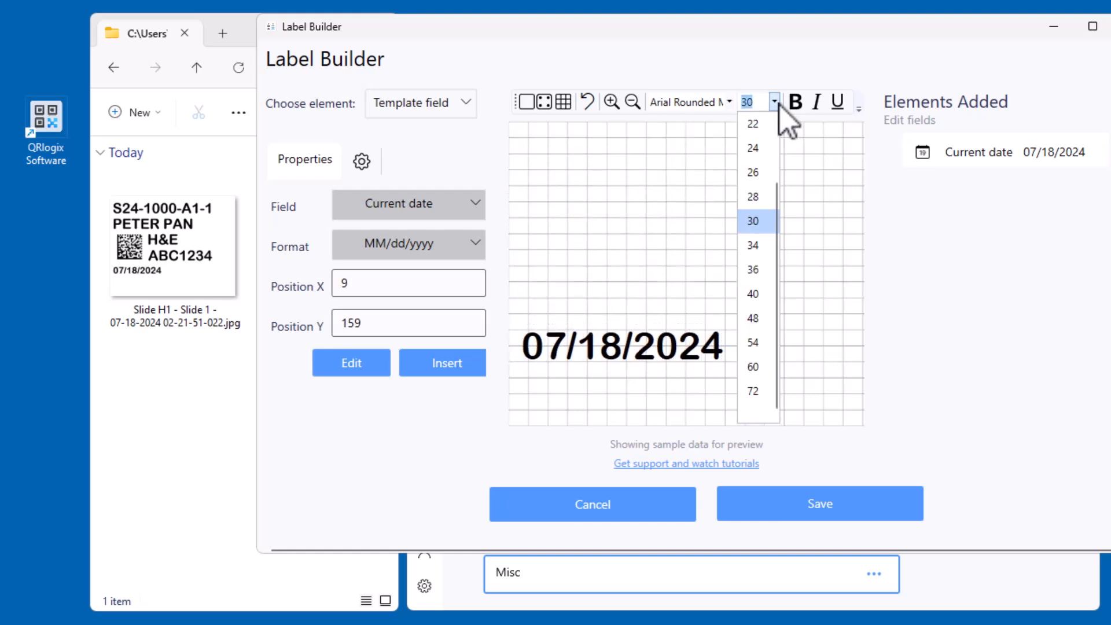
pyautogui.click(761, 128)
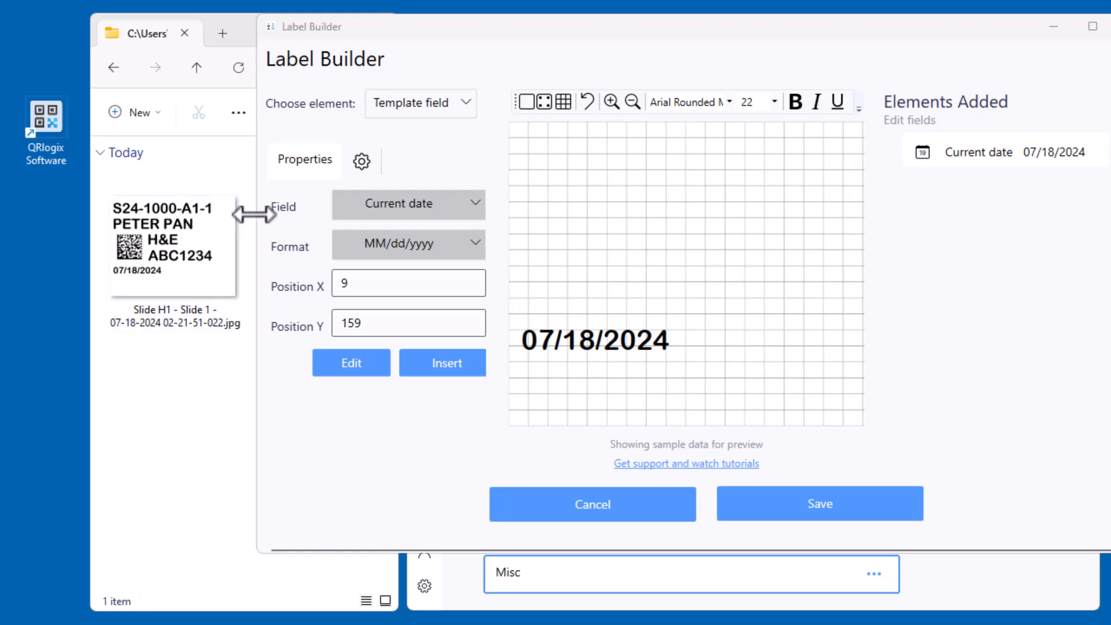
# Switch the element type to Concatenate and bring the Label Builder window back into full view
pyautogui.click(438, 106)
pyautogui.moveTo(541, 44); pyautogui.dragTo(541, 99)
pyautogui.click(466, 173)
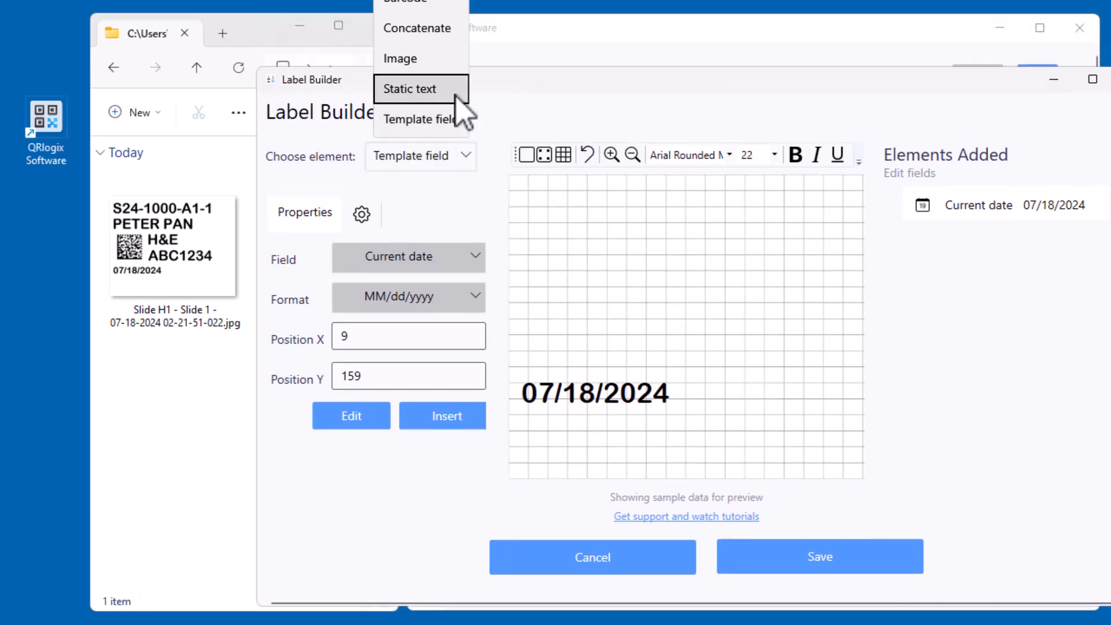
pyautogui.click(448, 36)
pyautogui.moveTo(461, 81); pyautogui.dragTo(416, 47)
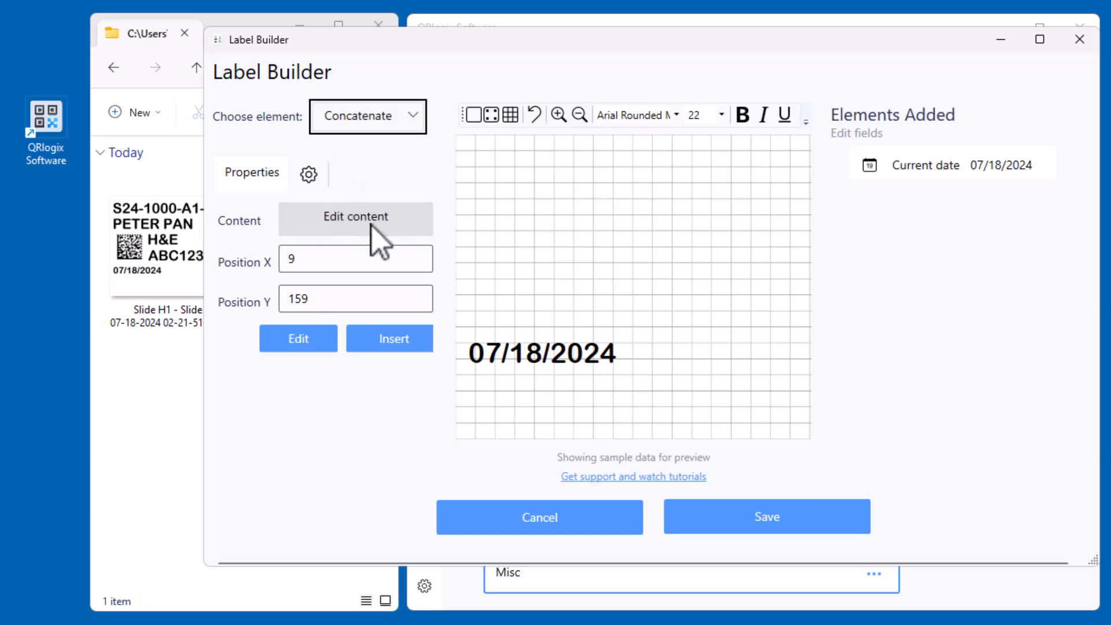
# Open the content editor for the concatenated element and start its content with the Prefix field followed by a hyphen
pyautogui.moveTo(524, 43); pyautogui.dragTo(544, 41)
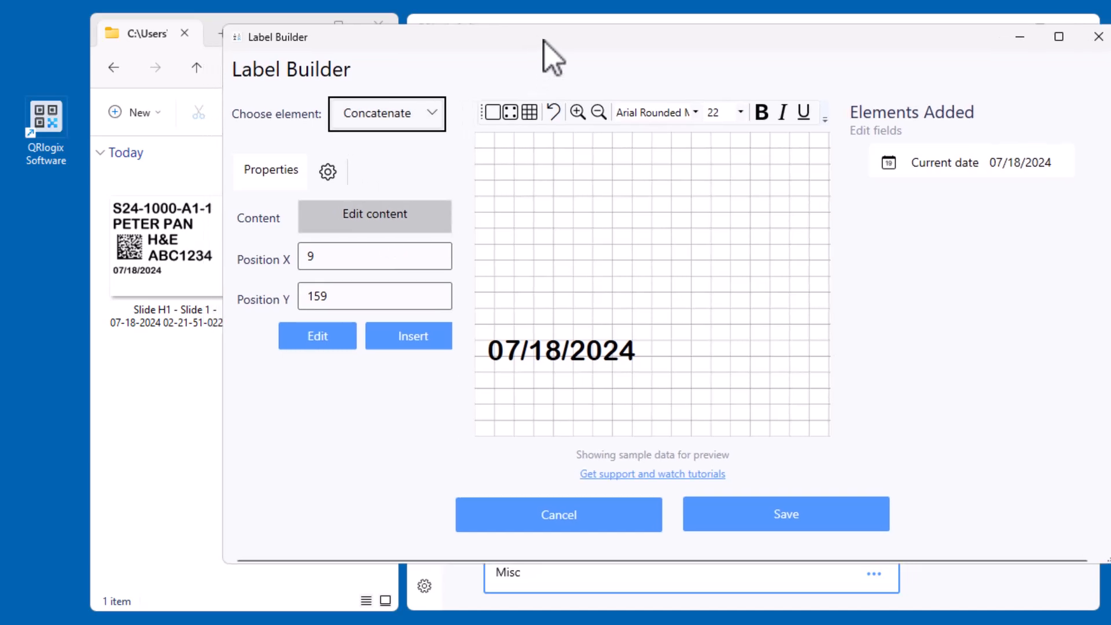
pyautogui.click(367, 223)
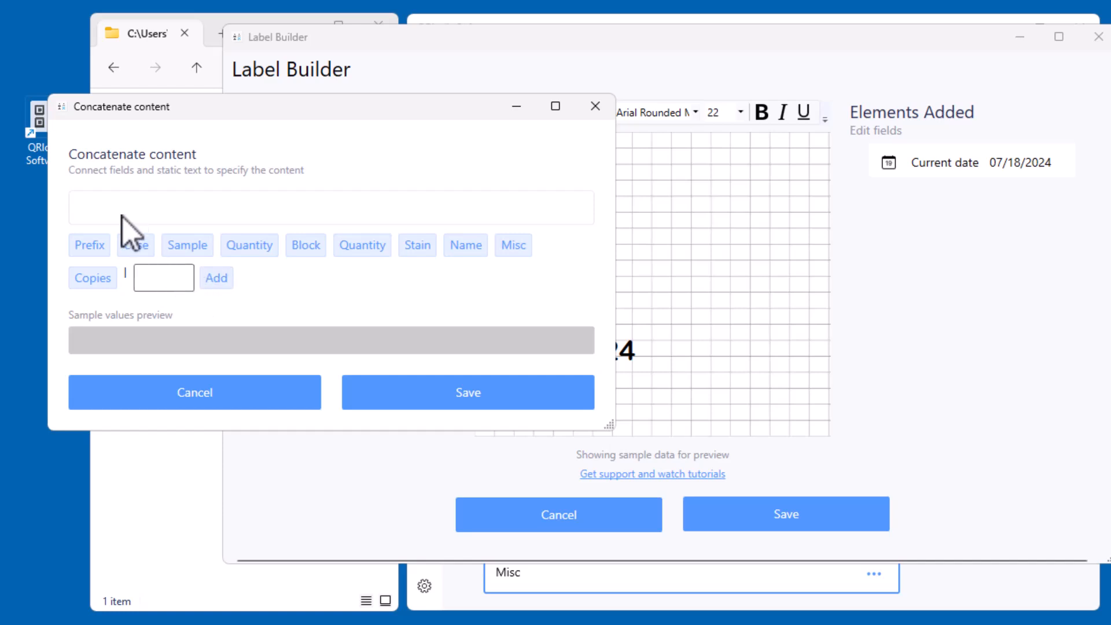
pyautogui.moveTo(281, 114); pyautogui.dragTo(474, 132)
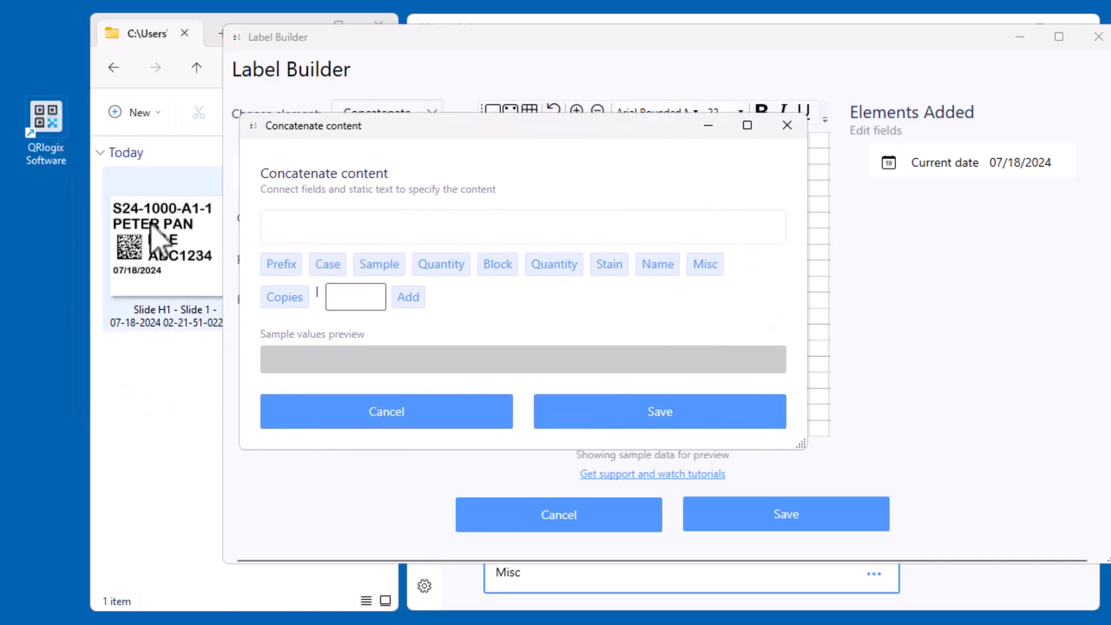
pyautogui.click(290, 263)
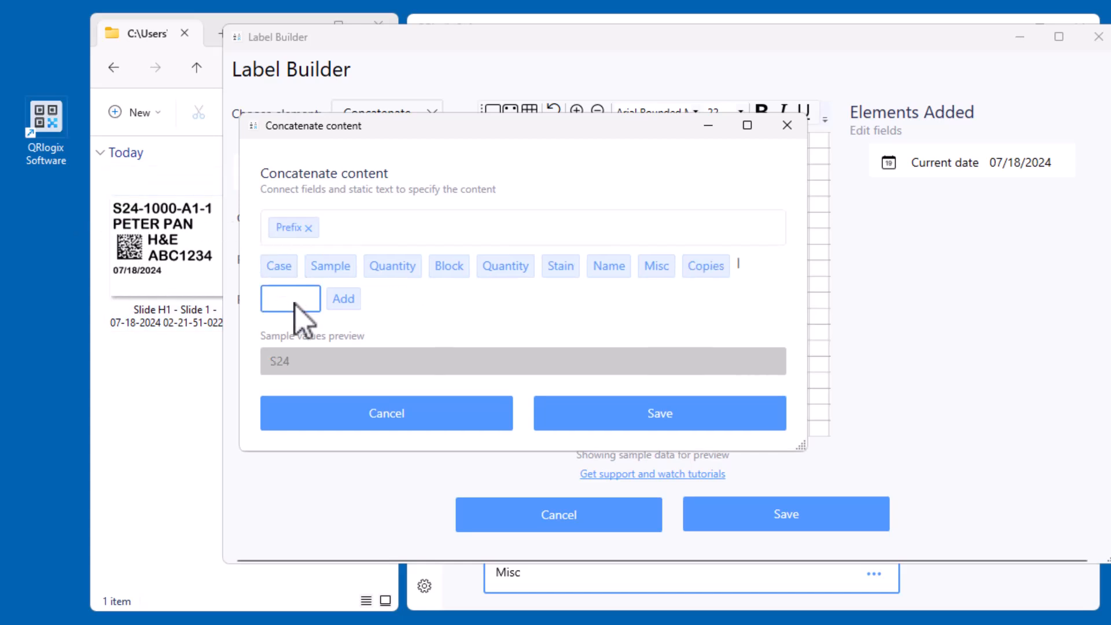
pyautogui.write('-')
pyautogui.click(348, 302)
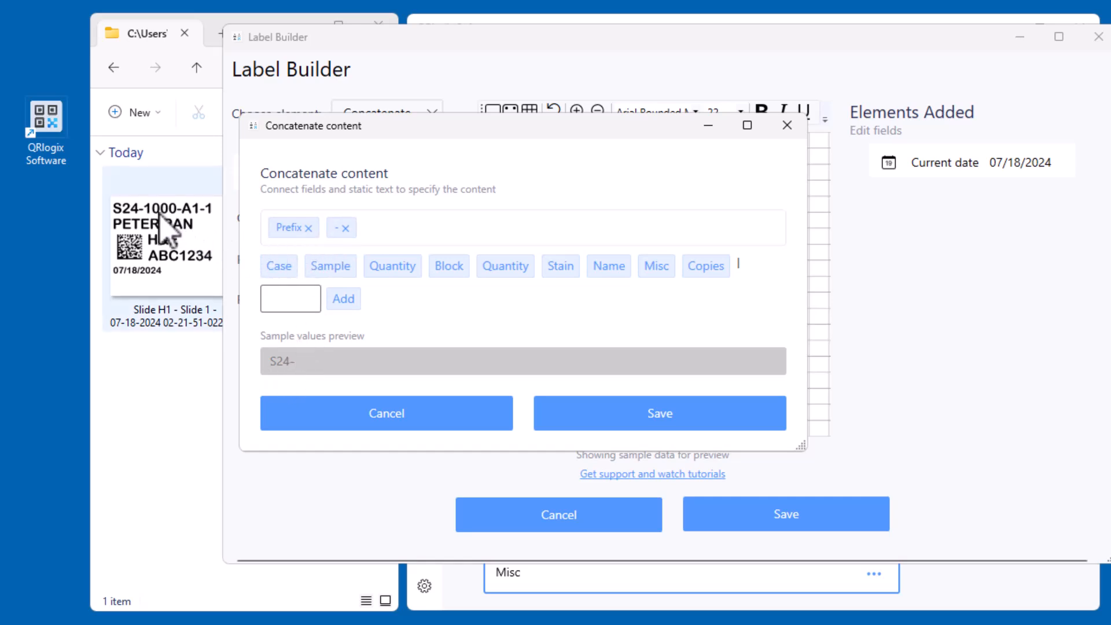
# Append the Case field and another hyphen to the concatenated content
pyautogui.click(278, 266)
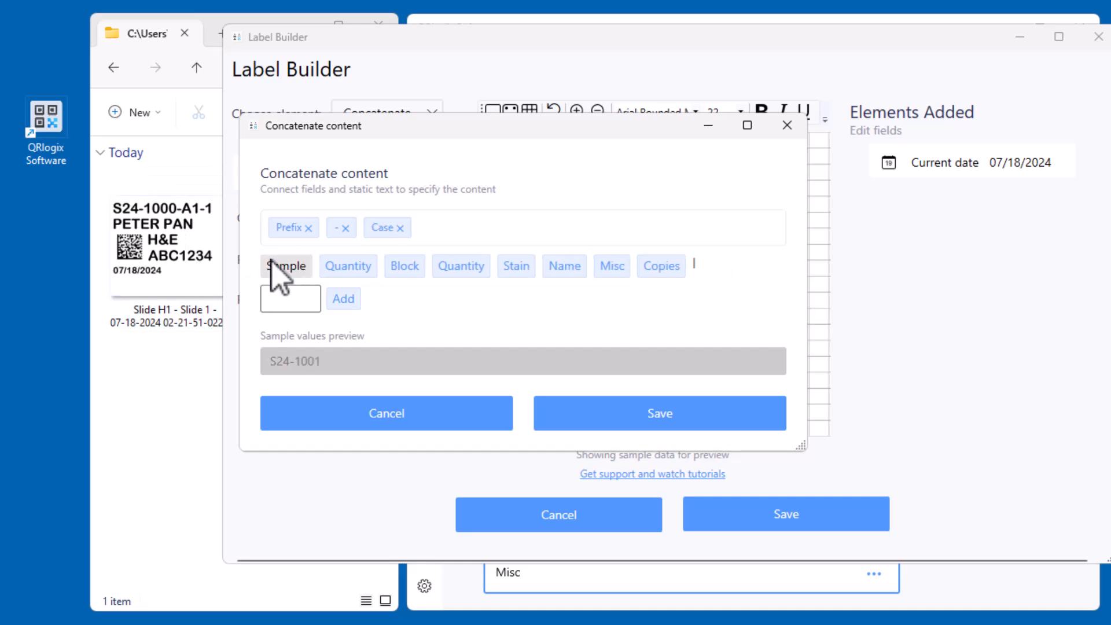
pyautogui.click(291, 306)
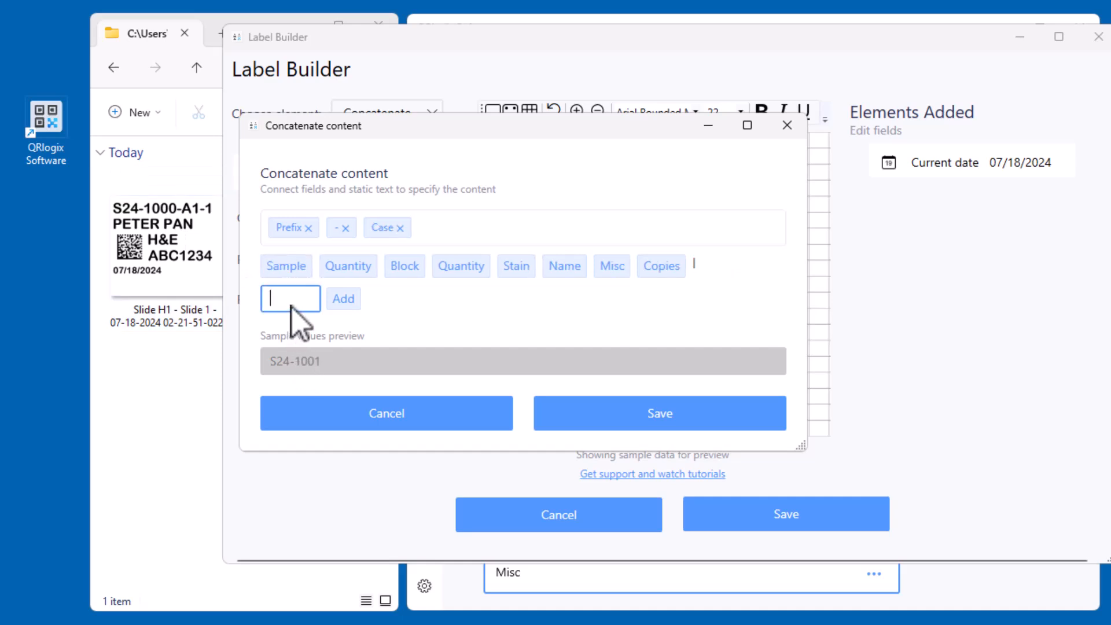
pyautogui.write('-')
pyautogui.click(343, 298)
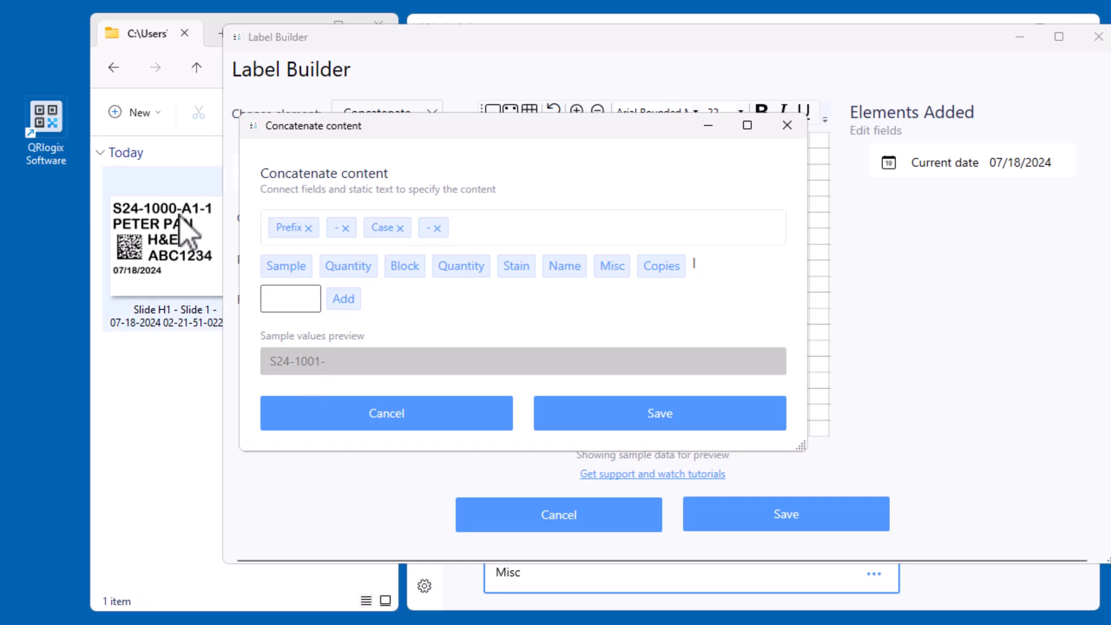
# Append the Sample field, the Block field and a further hyphen to the concatenated content
pyautogui.click(289, 266)
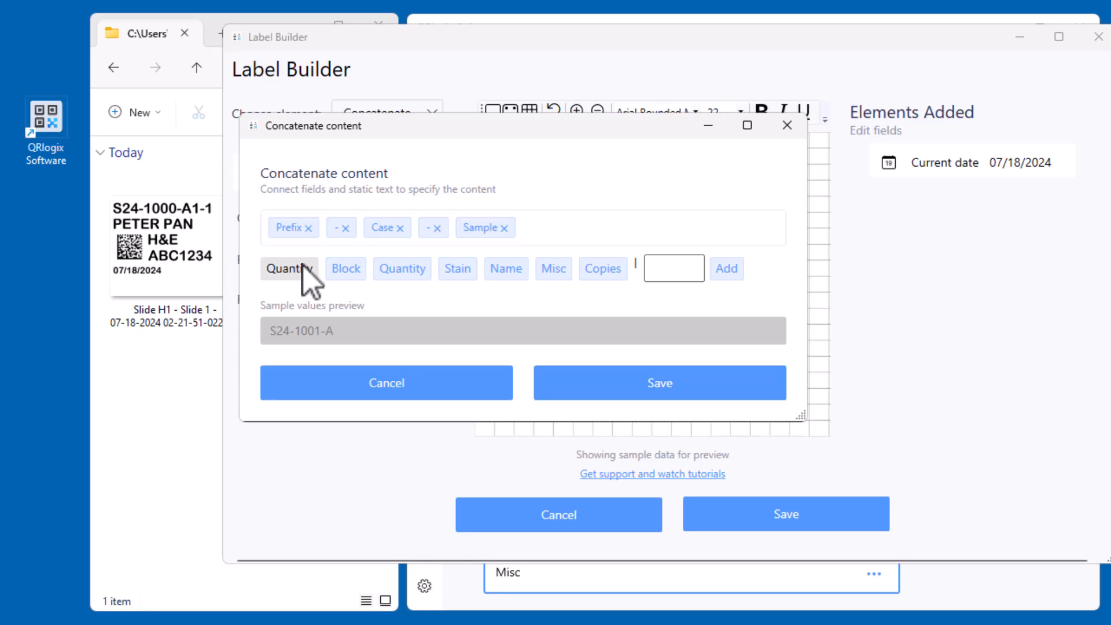
pyautogui.click(346, 268)
pyautogui.click(624, 269)
pyautogui.write('-')
pyautogui.click(684, 270)
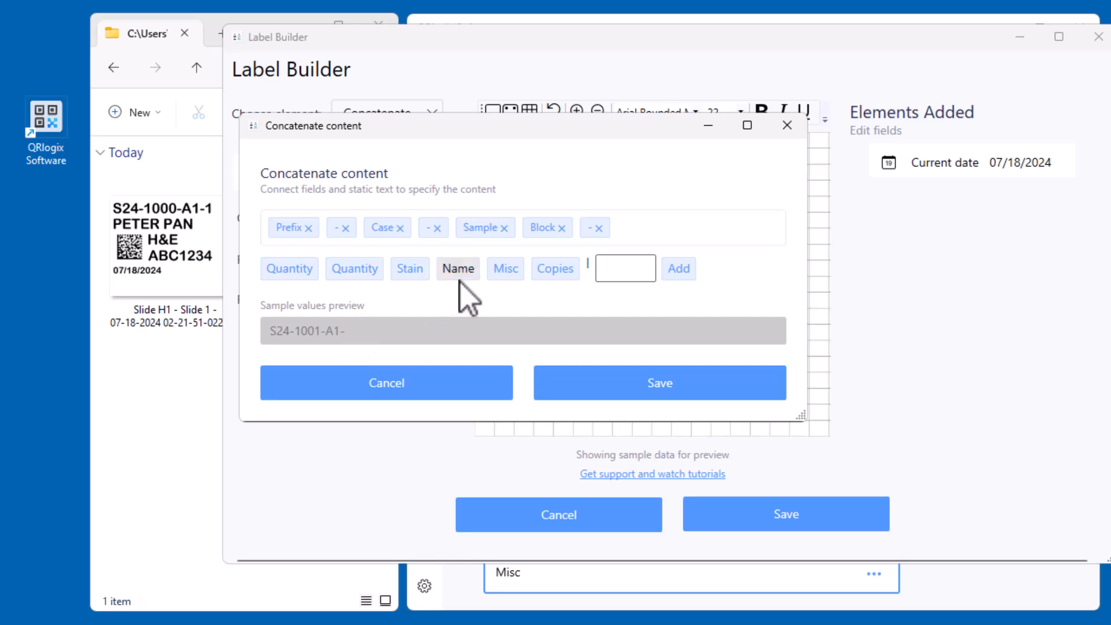
# Complete the concatenated content with the Copies field, save it and insert the element on the label
pyautogui.click(547, 272)
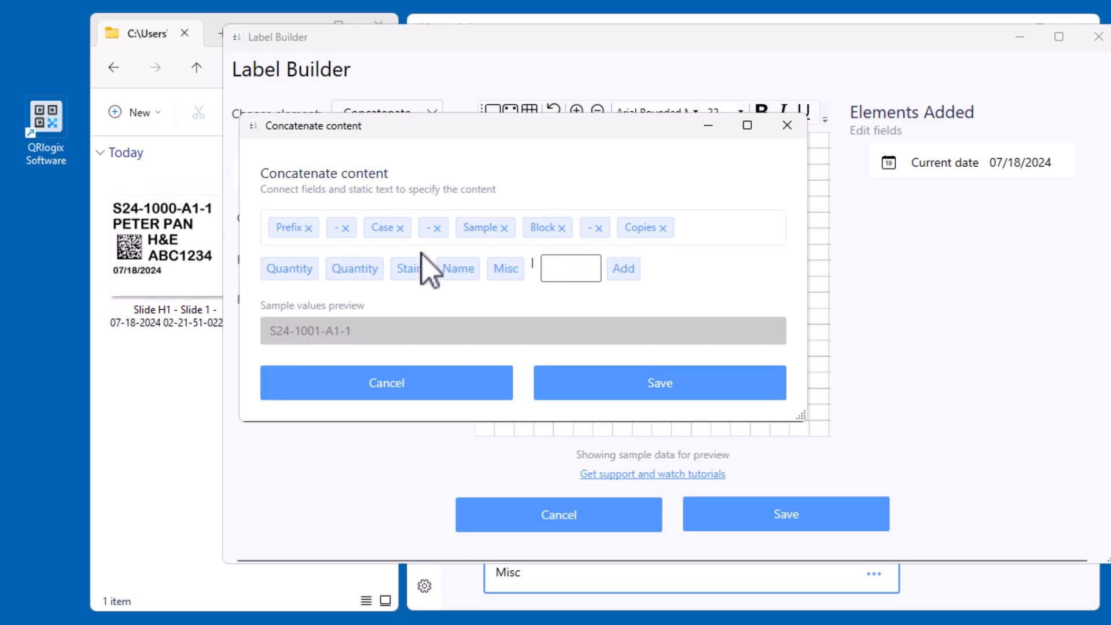
pyautogui.click(664, 391)
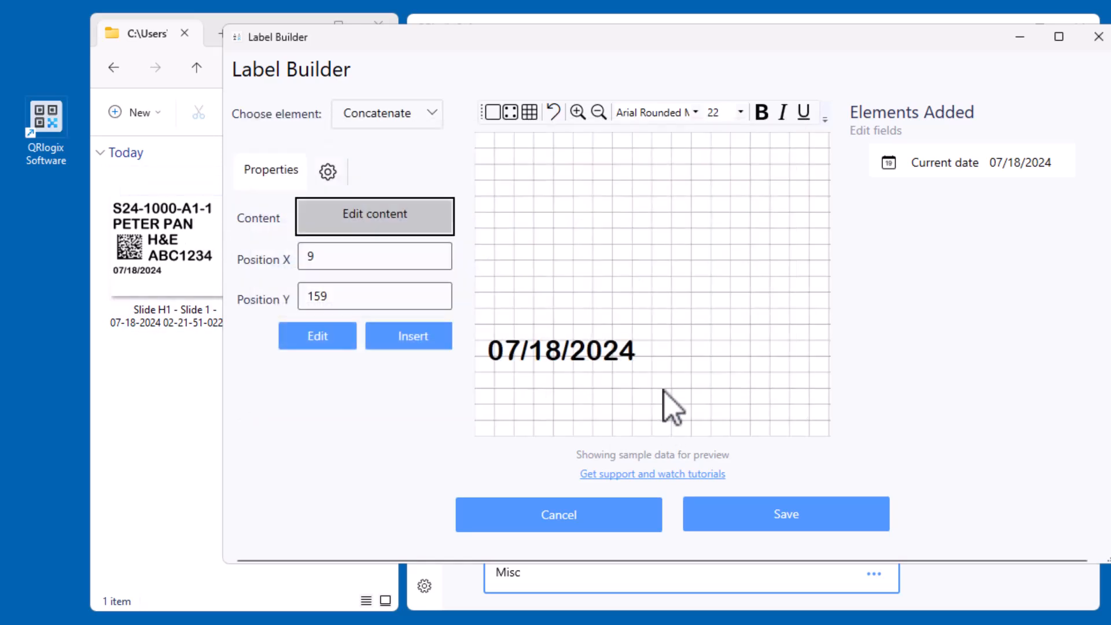
pyautogui.click(405, 339)
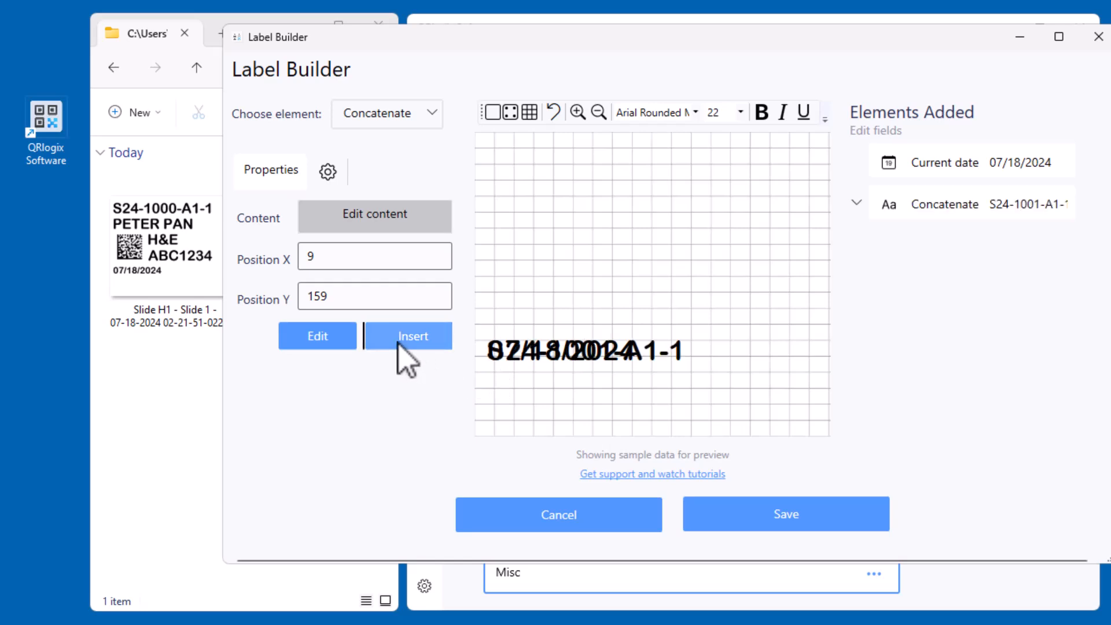
# Set the concatenated text's font size to 30 and place it at the top of the label at X 8, Y 1
pyautogui.moveTo(549, 354); pyautogui.dragTo(551, 185)
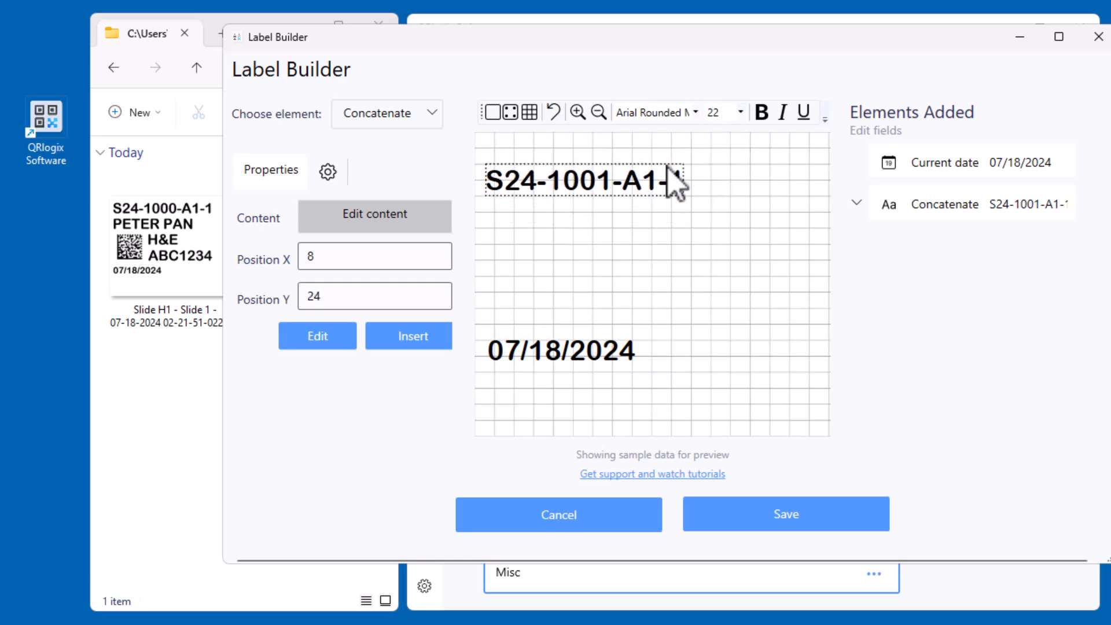
pyautogui.click(741, 112)
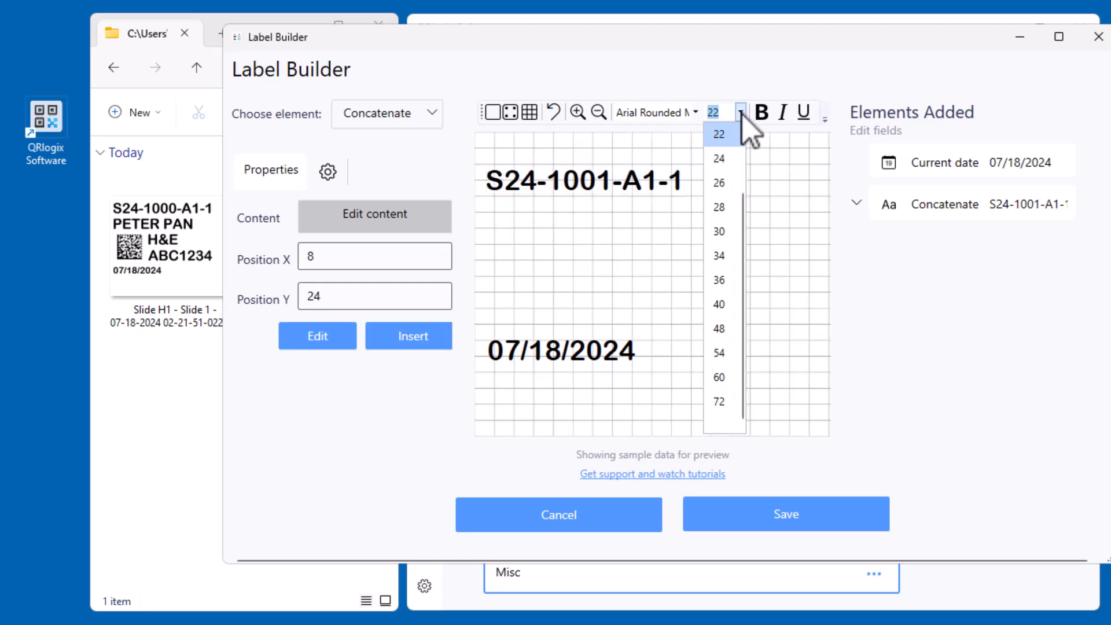
pyautogui.click(721, 231)
pyautogui.moveTo(686, 214); pyautogui.dragTo(683, 186)
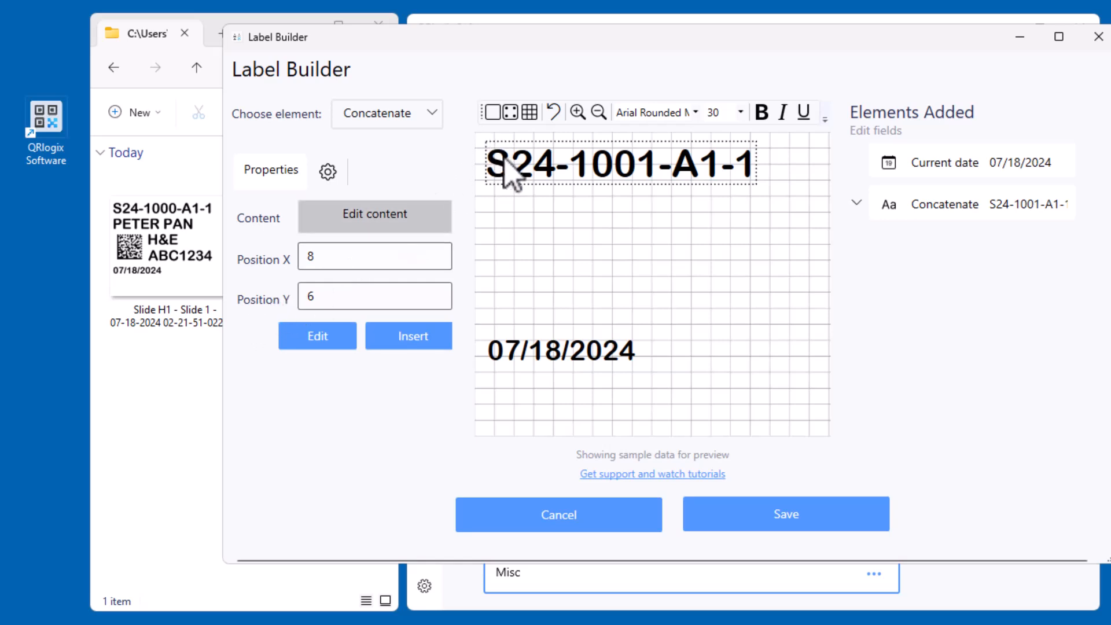
pyautogui.doubleClick(335, 297)
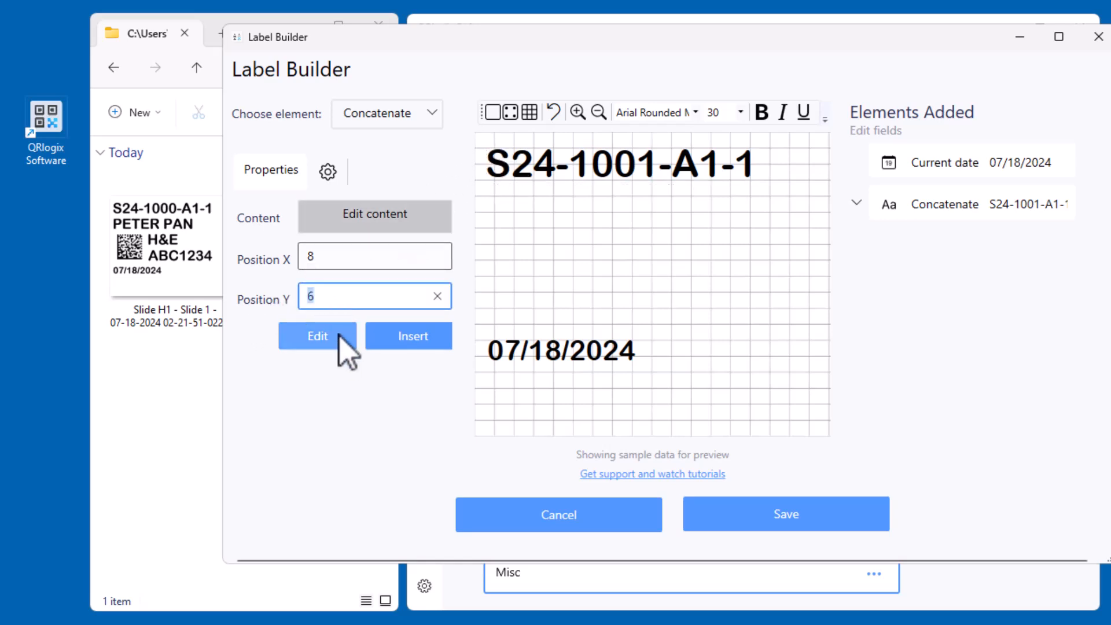
pyautogui.write('1')
pyautogui.click(329, 342)
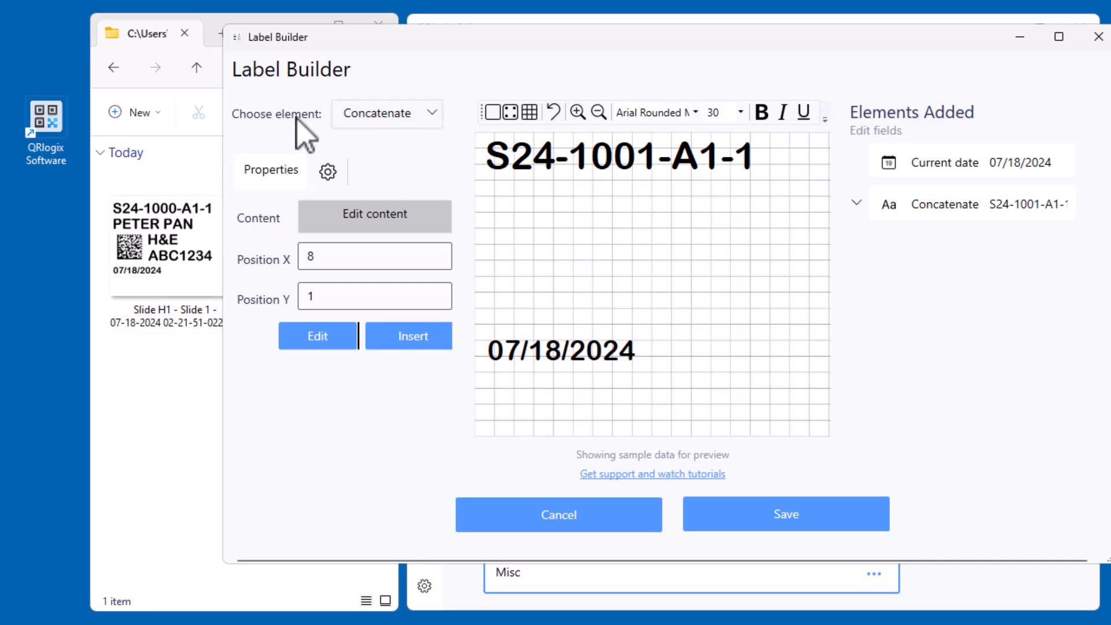
# Insert the Name template field and place it beneath the concatenated text at about X 8, Y 33
pyautogui.click(362, 116)
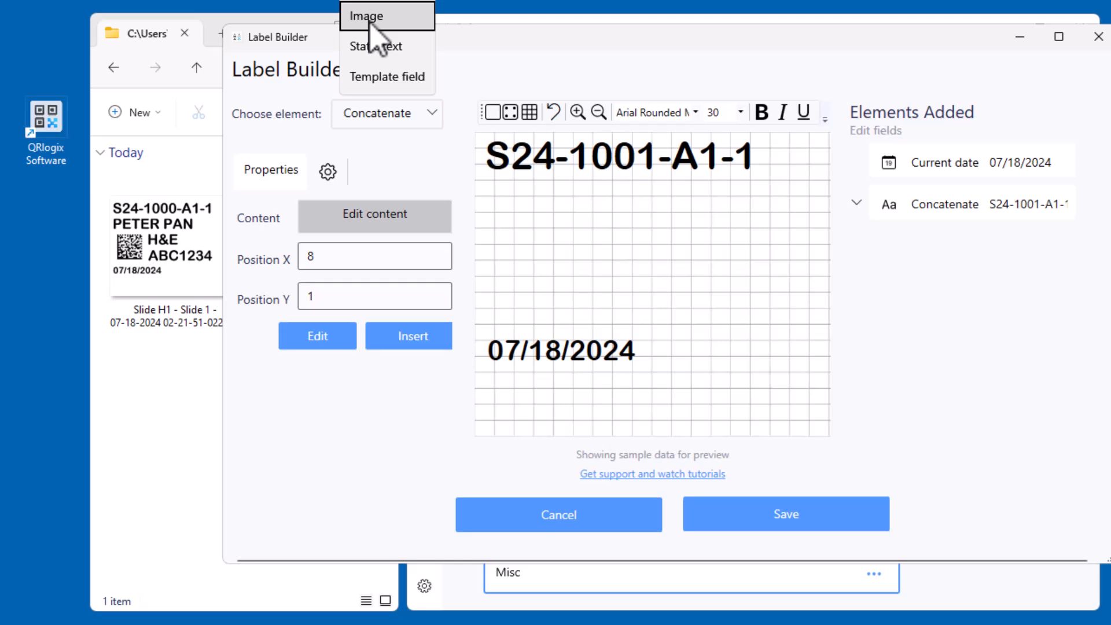
pyautogui.click(391, 77)
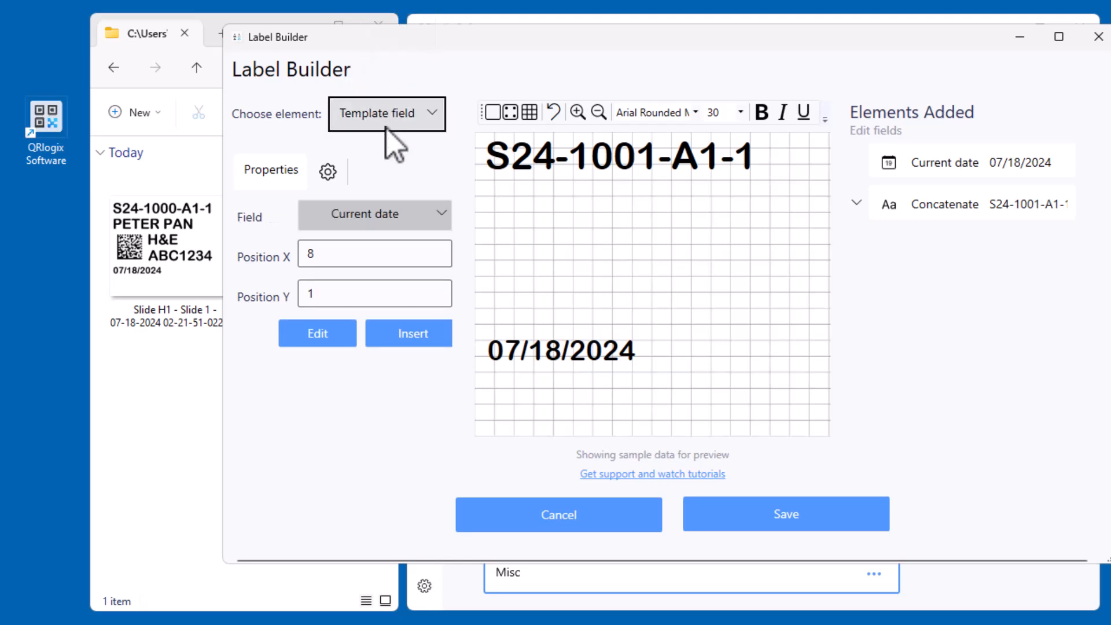
pyautogui.click(395, 231)
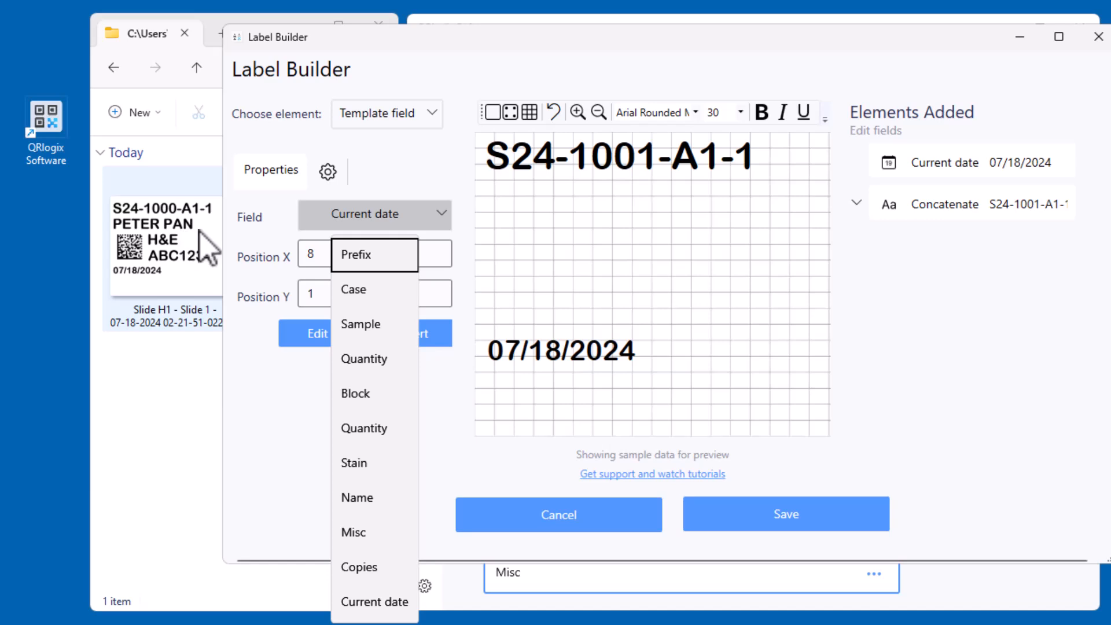
pyautogui.click(383, 501)
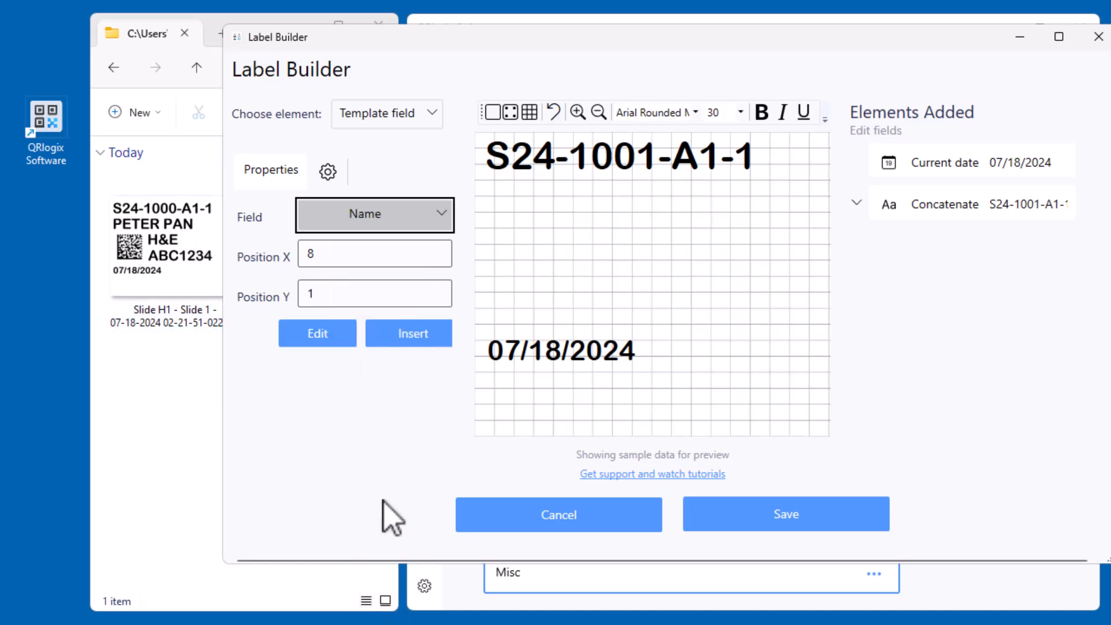
pyautogui.click(404, 340)
pyautogui.moveTo(596, 179); pyautogui.dragTo(589, 204)
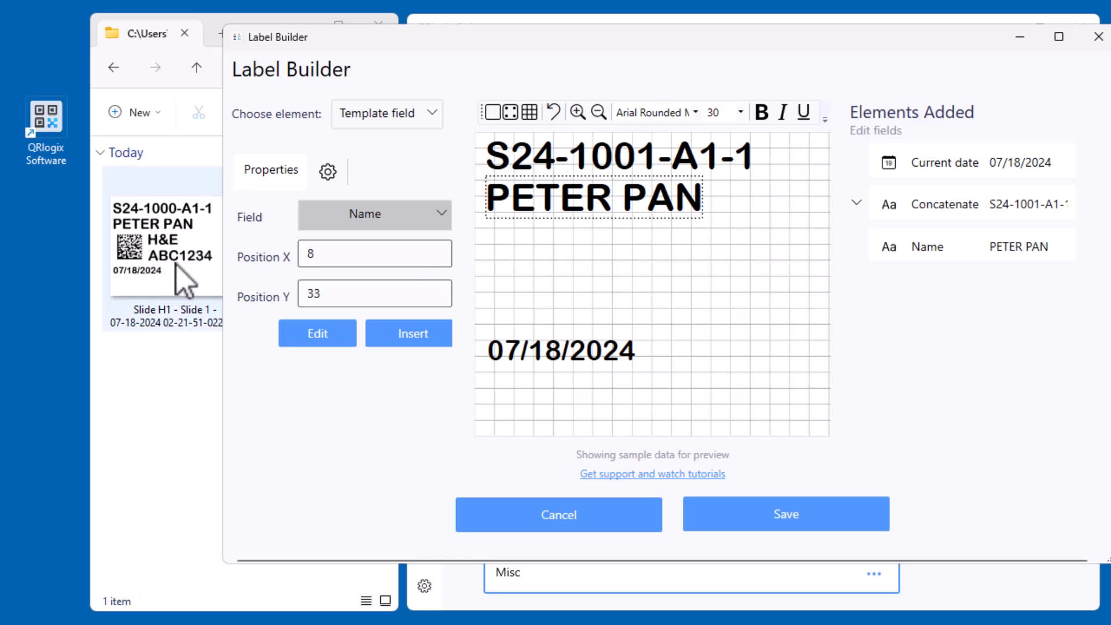
# Insert the Stain field and place it below the name, indented, at about X 90, Y 65
pyautogui.click(389, 214)
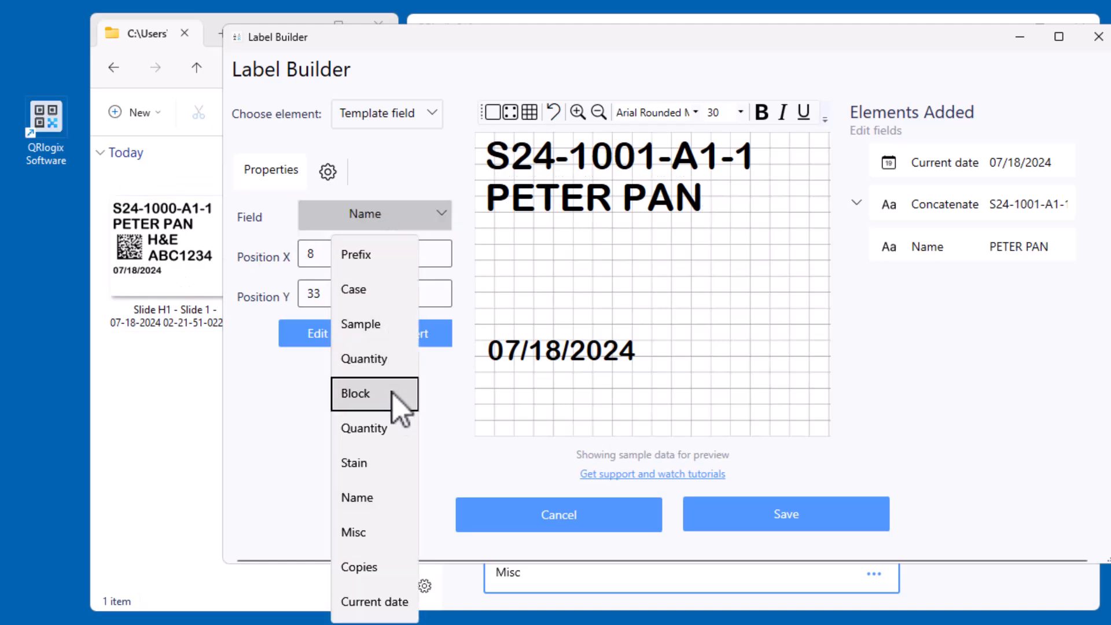
pyautogui.click(392, 466)
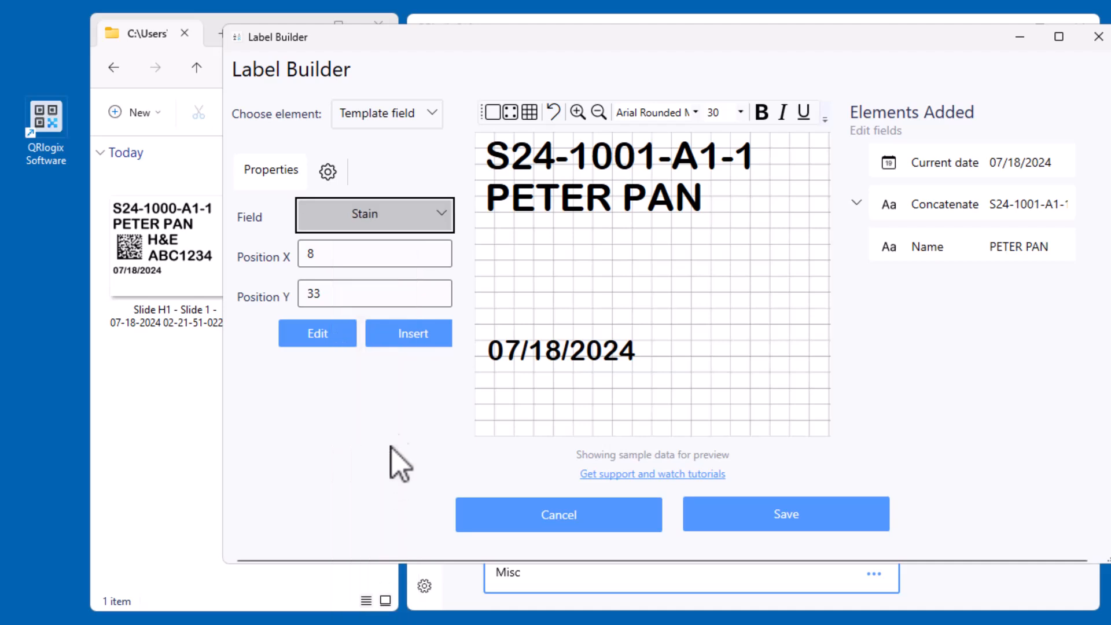
pyautogui.click(397, 345)
pyautogui.moveTo(514, 202); pyautogui.dragTo(620, 244)
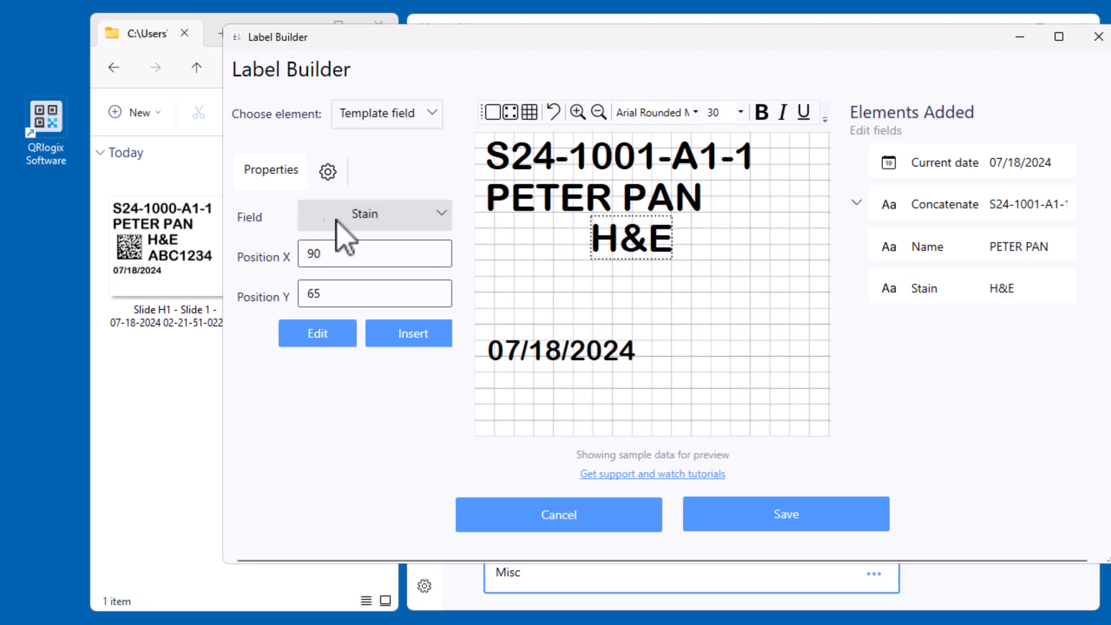
# Insert the Misc field below the stain, and nudge the stain and name fields down, with the name at about Y 37
pyautogui.click(378, 216)
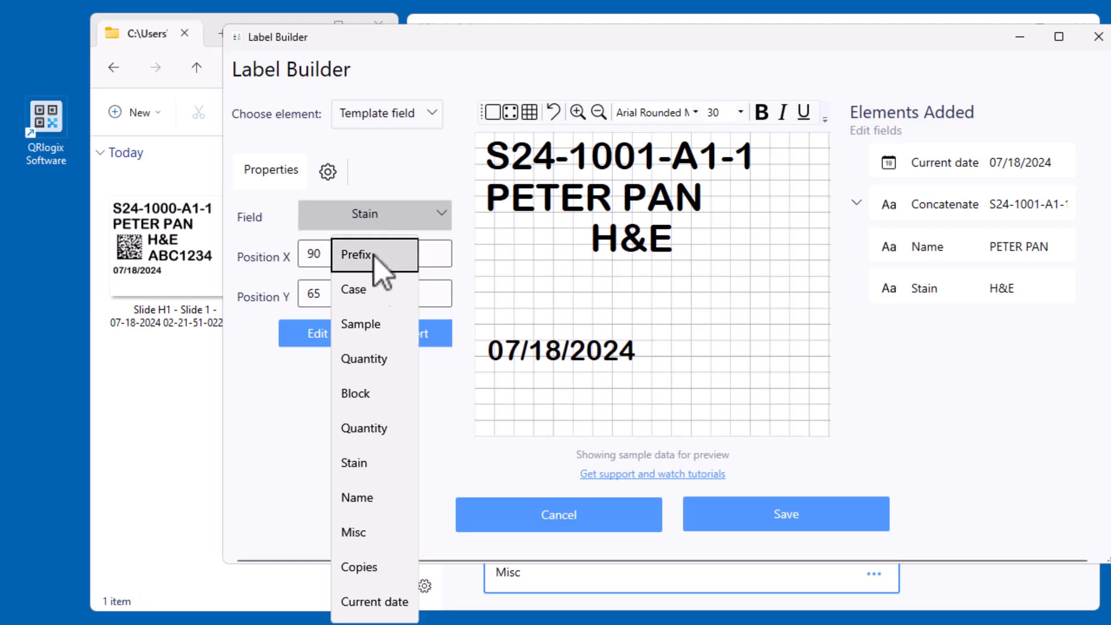
pyautogui.click(387, 532)
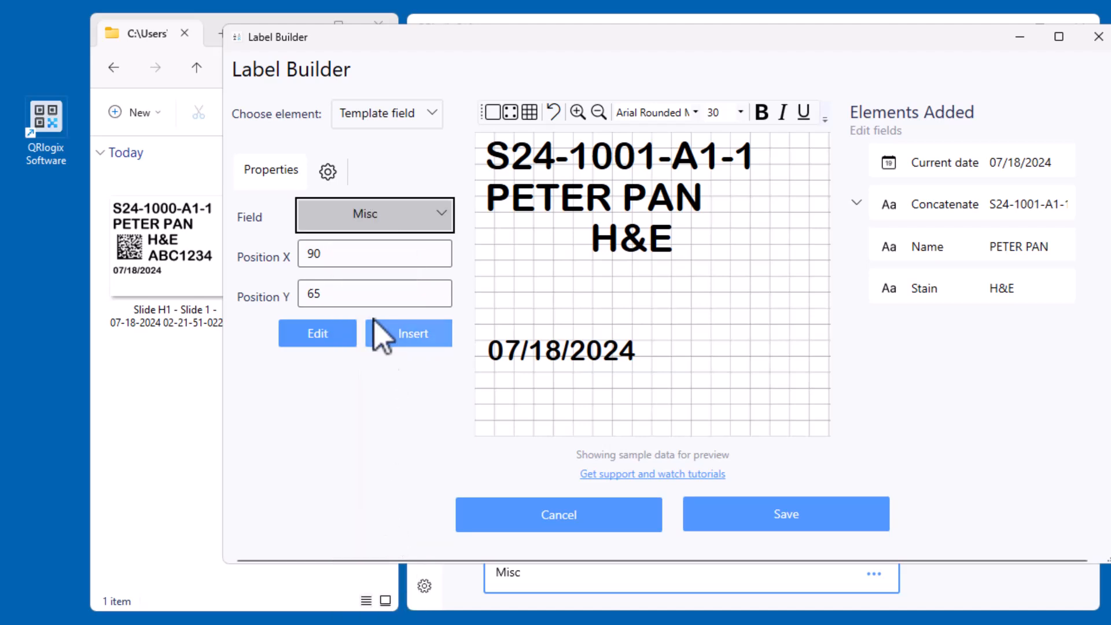
pyautogui.click(413, 335)
pyautogui.moveTo(642, 248); pyautogui.dragTo(649, 293)
pyautogui.moveTo(641, 250); pyautogui.dragTo(638, 254)
pyautogui.moveTo(632, 206); pyautogui.dragTo(629, 211)
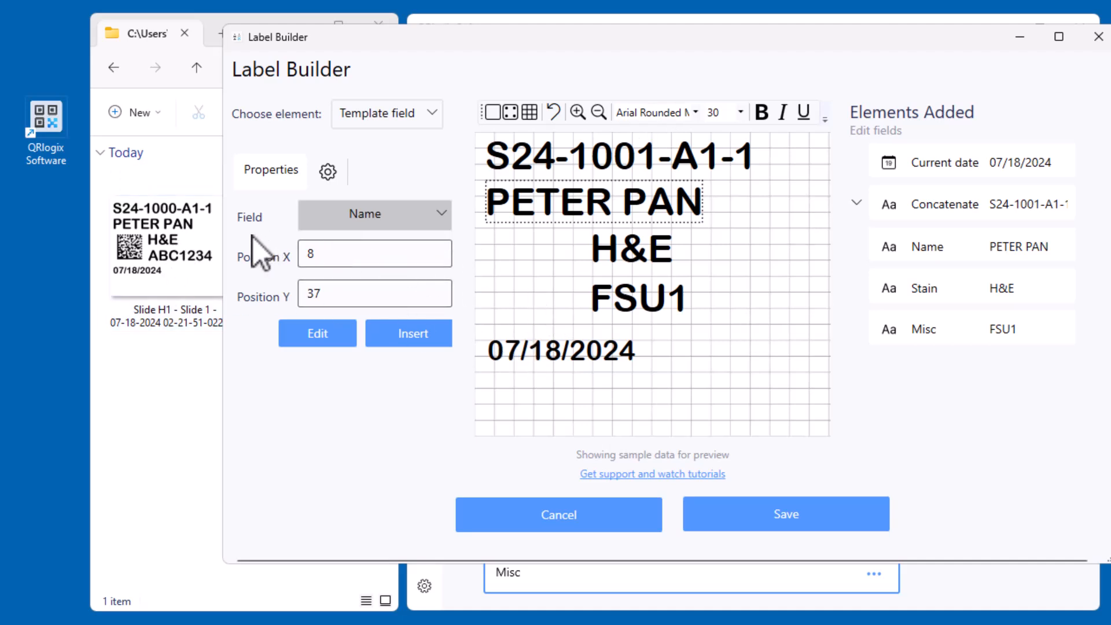
# Move the Label Builder window down to expose the full element list and change the element type to Barcode
pyautogui.click(390, 118)
pyautogui.click(511, 30)
pyautogui.moveTo(514, 35); pyautogui.dragTo(512, 80)
pyautogui.click(388, 171)
pyautogui.click(399, 9)
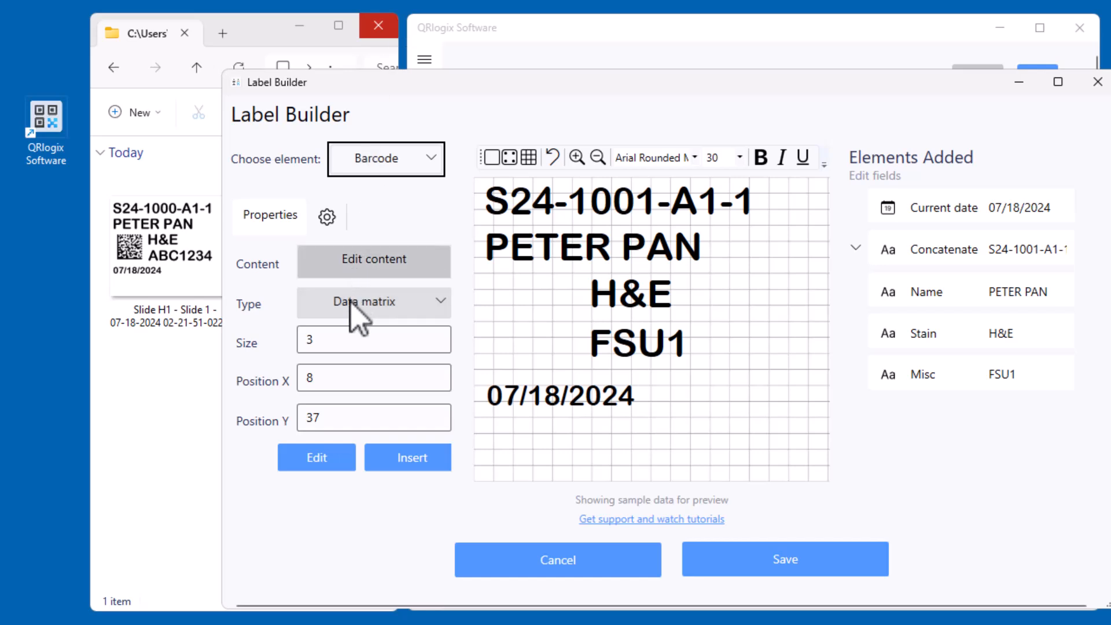
# Open the barcode content editor and start the barcode content with the Prefix field followed by a semicolon
pyautogui.click(372, 263)
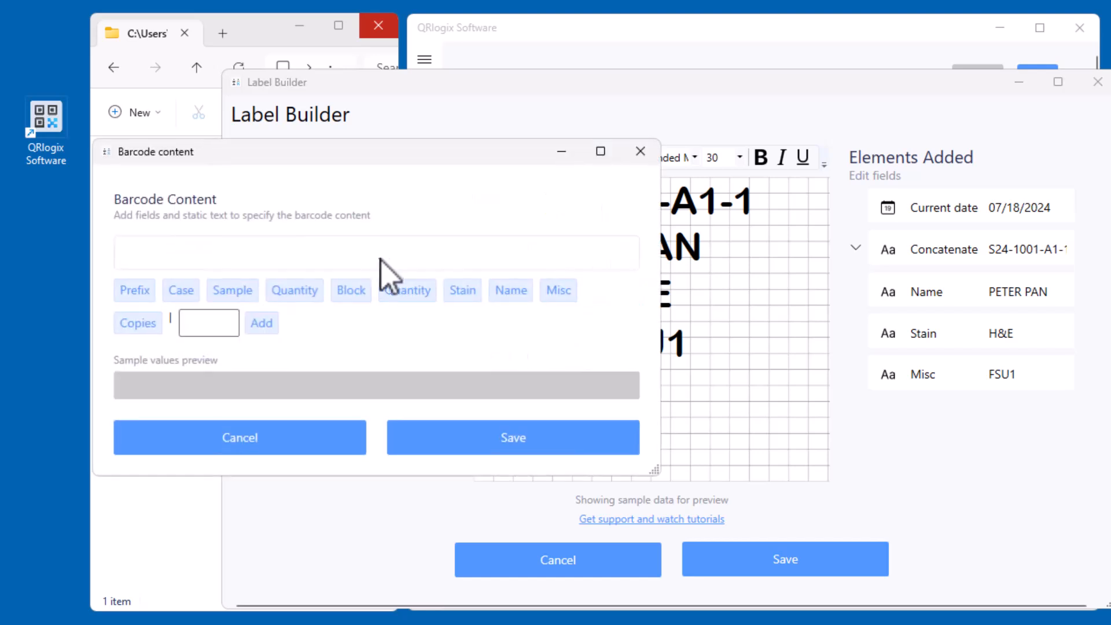
pyautogui.moveTo(463, 153); pyautogui.dragTo(624, 93)
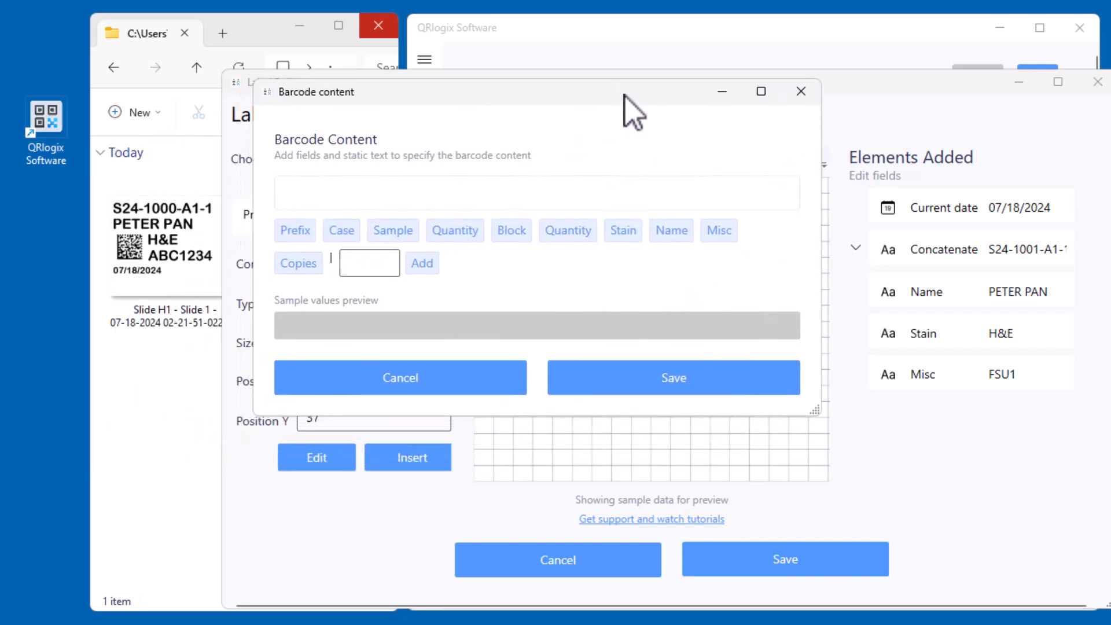
pyautogui.click(295, 231)
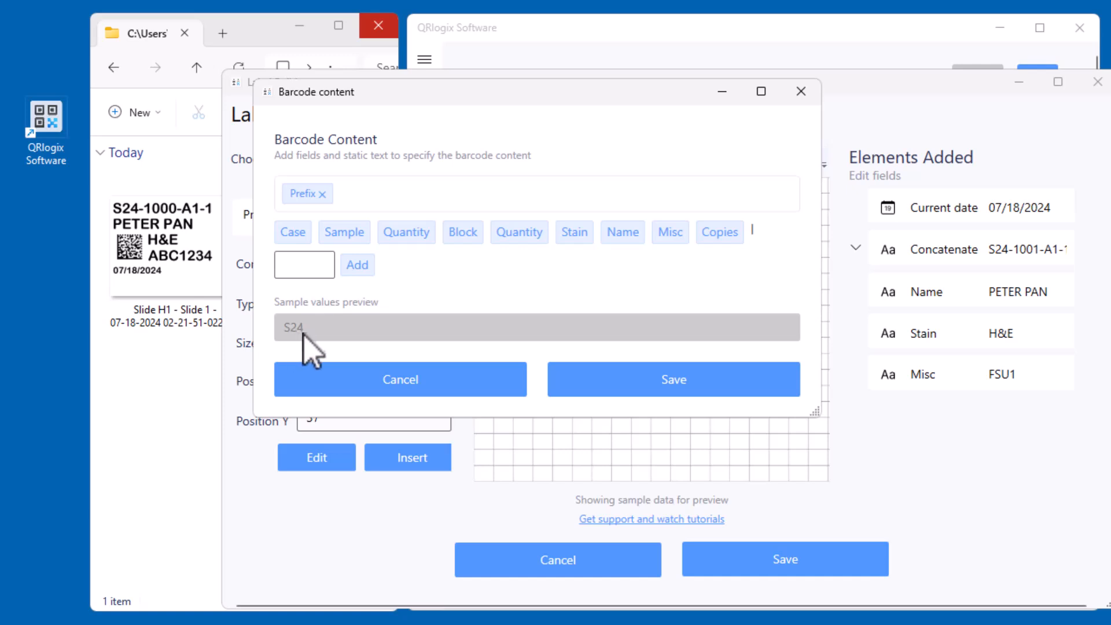
pyautogui.click(292, 265)
pyautogui.write(';')
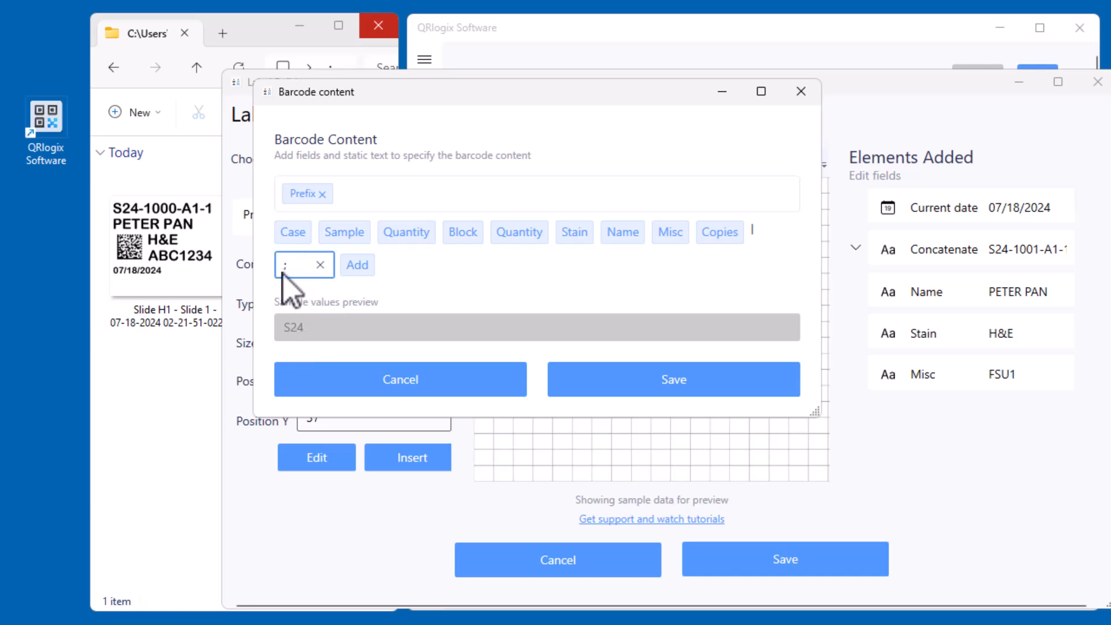
pyautogui.click(359, 266)
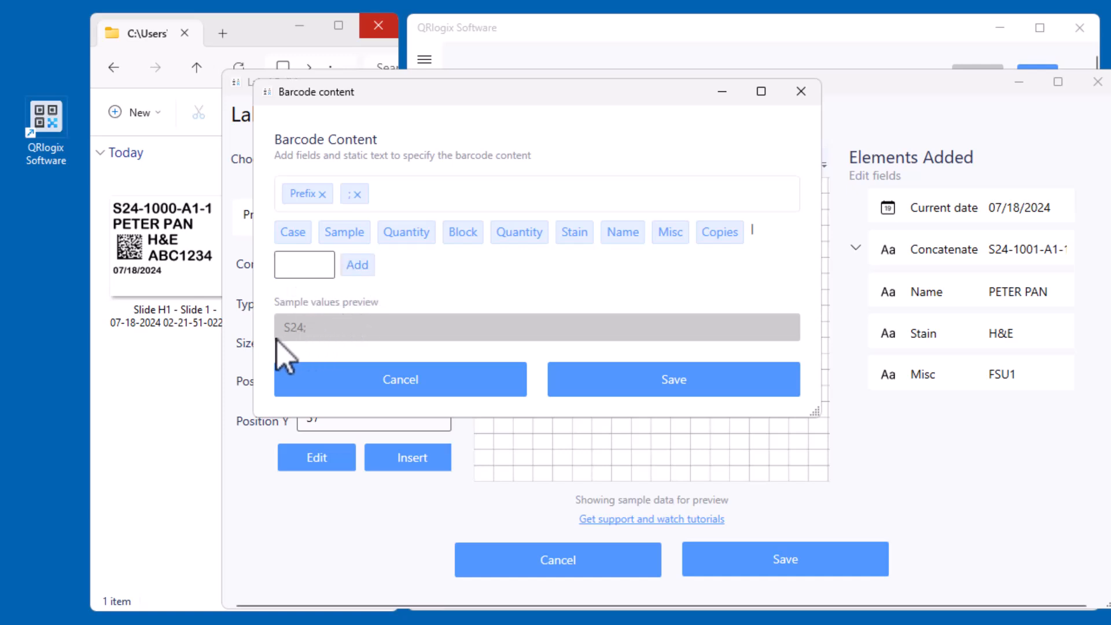
# Add the Case and Sample fields to the barcode content, each followed by a semicolon
pyautogui.click(296, 234)
pyautogui.click(357, 266)
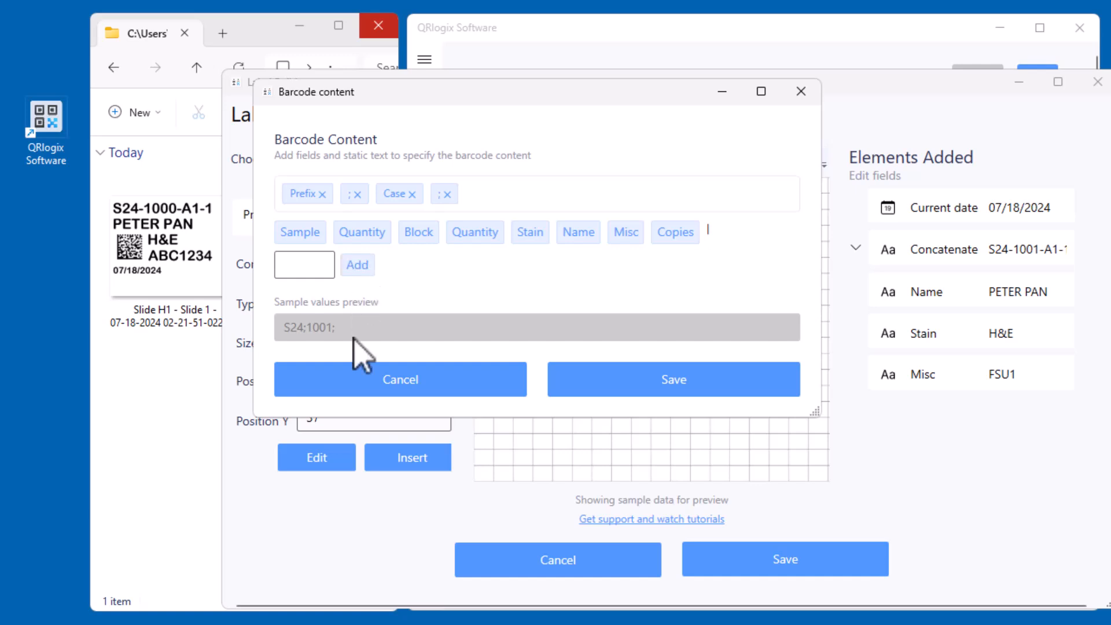
pyautogui.click(300, 232)
pyautogui.click(674, 238)
pyautogui.write(';')
pyautogui.click(741, 235)
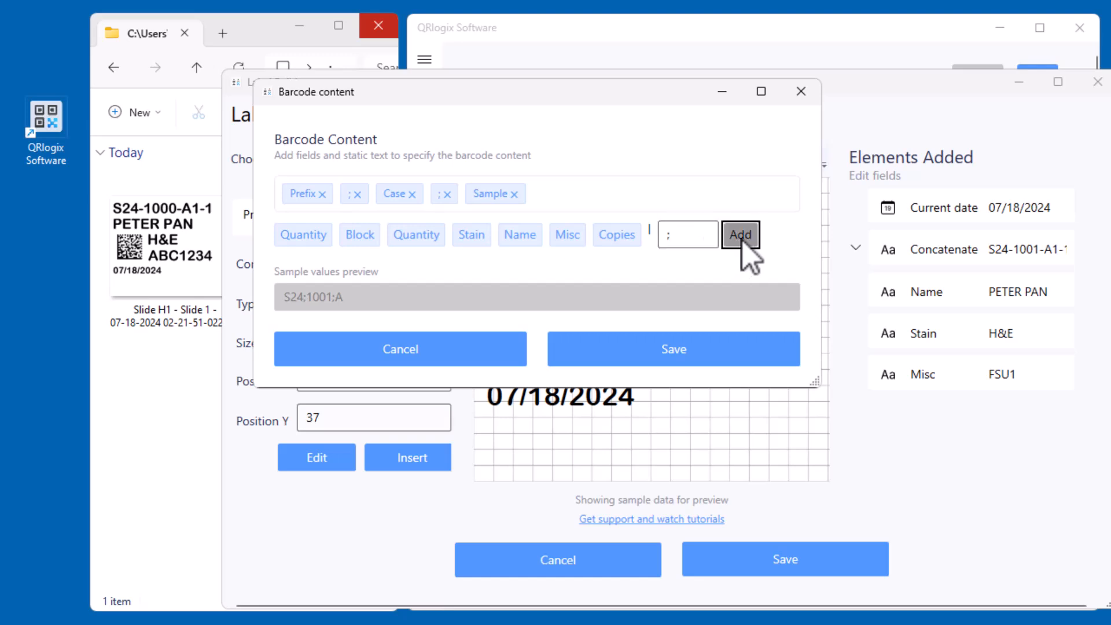
# Complete the barcode content with Block, a semicolon and the Name field, and save it
pyautogui.click(360, 234)
pyautogui.write(';')
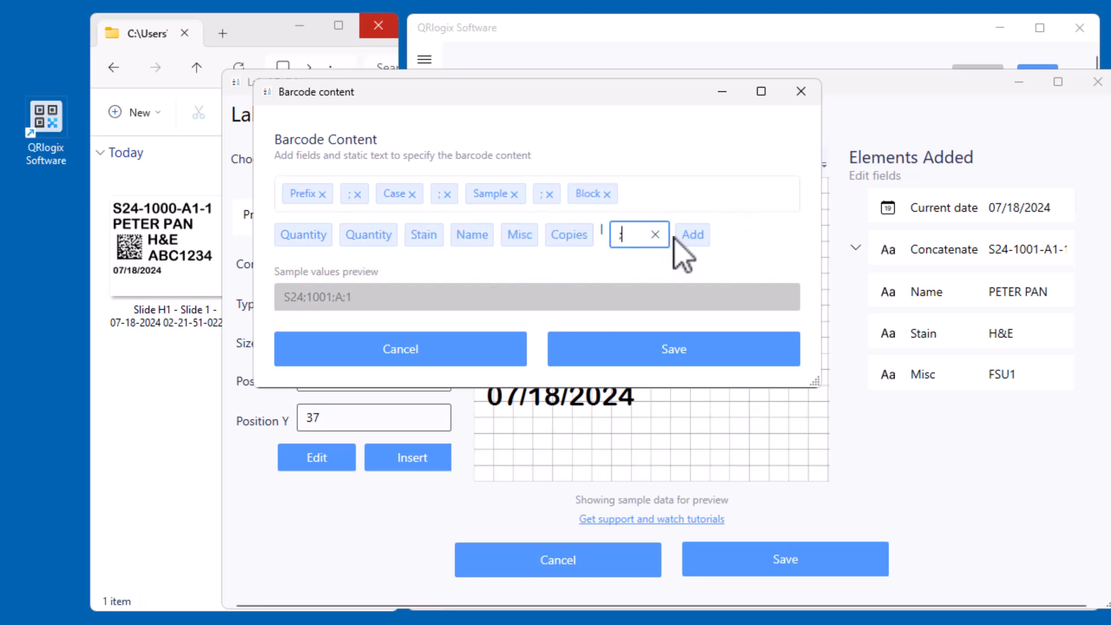
pyautogui.click(690, 237)
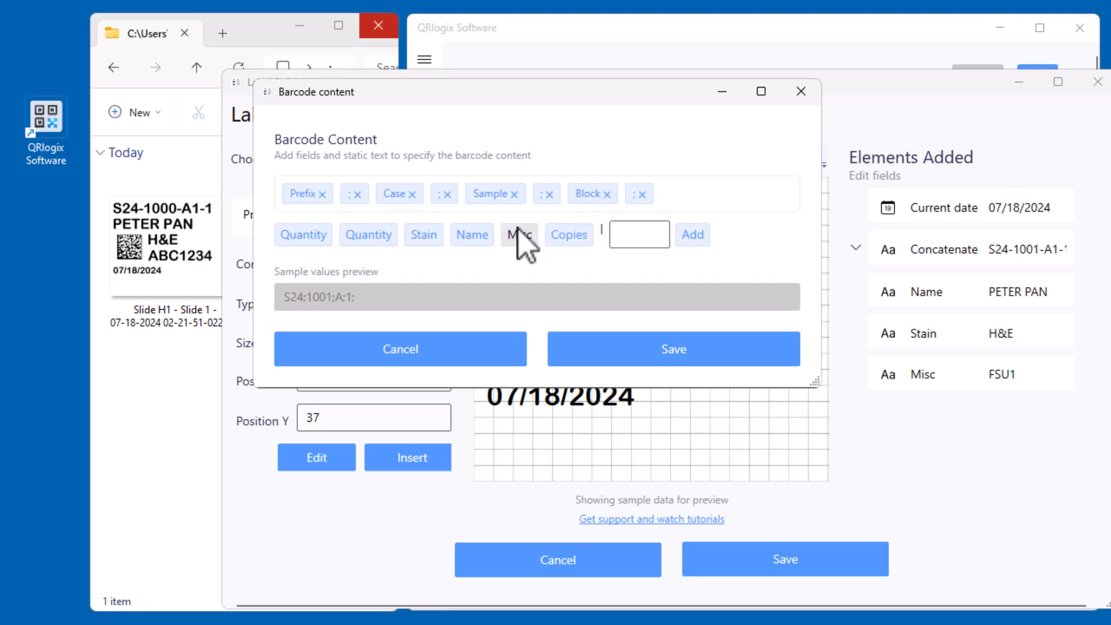
pyautogui.click(480, 236)
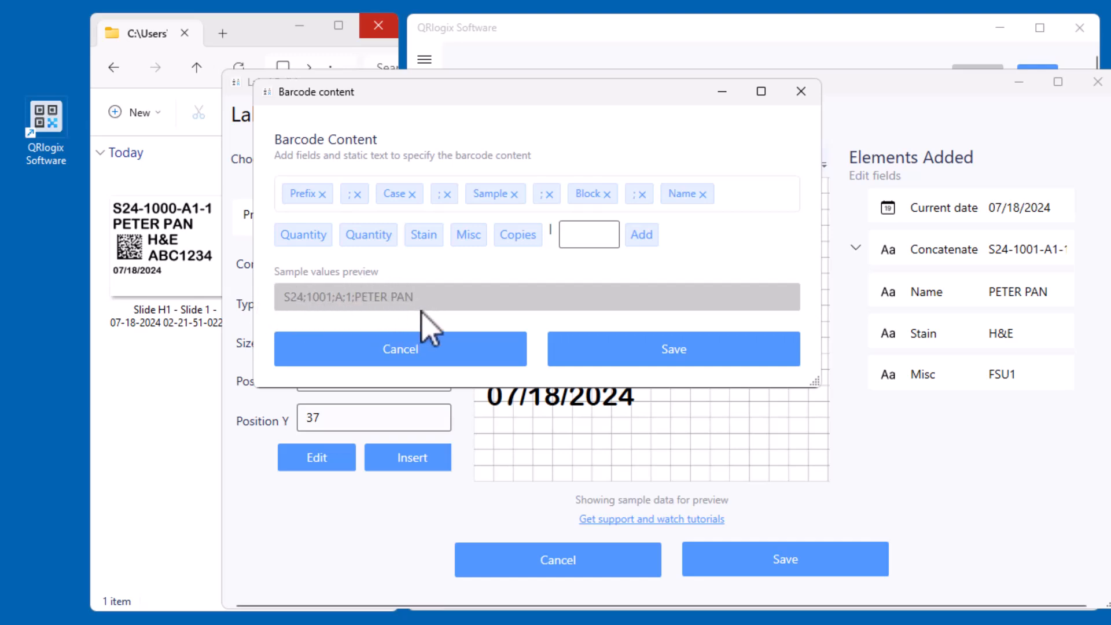
pyautogui.click(650, 359)
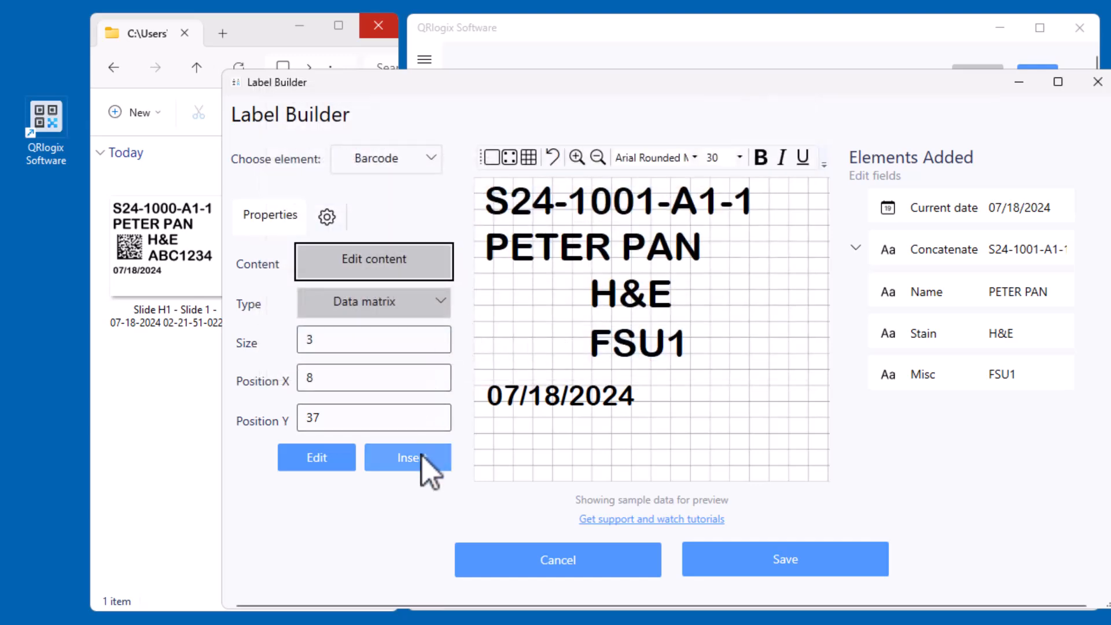
# Insert the Data matrix barcode beside the stain at about X 16, Y 81, and move the current date up to about Y 156
pyautogui.click(421, 455)
pyautogui.moveTo(512, 283); pyautogui.dragTo(527, 345)
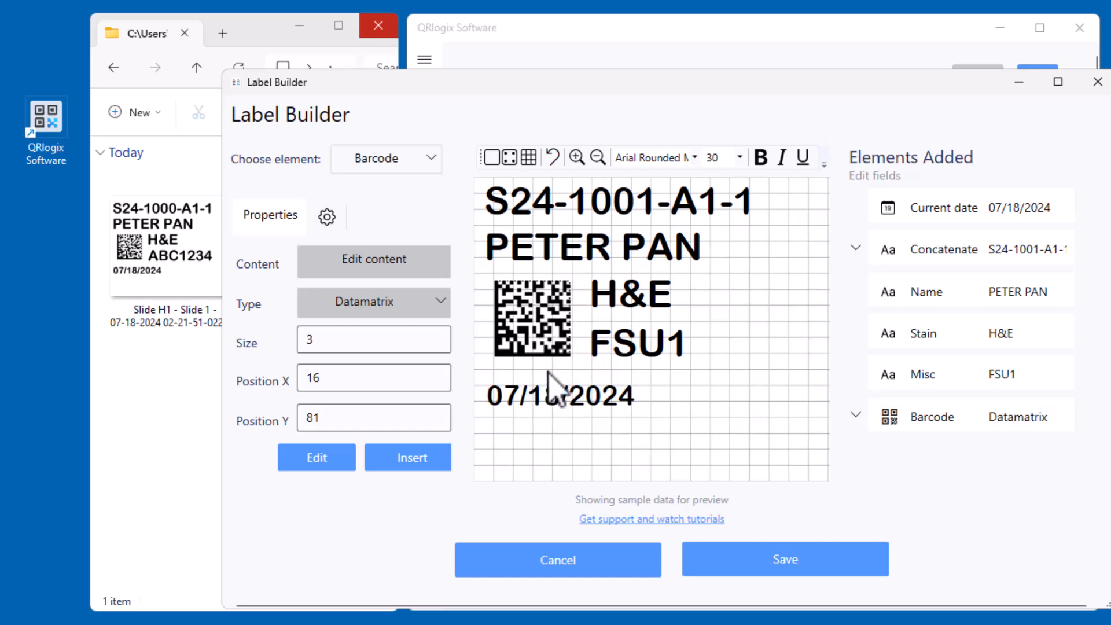
pyautogui.moveTo(543, 344); pyautogui.dragTo(544, 345)
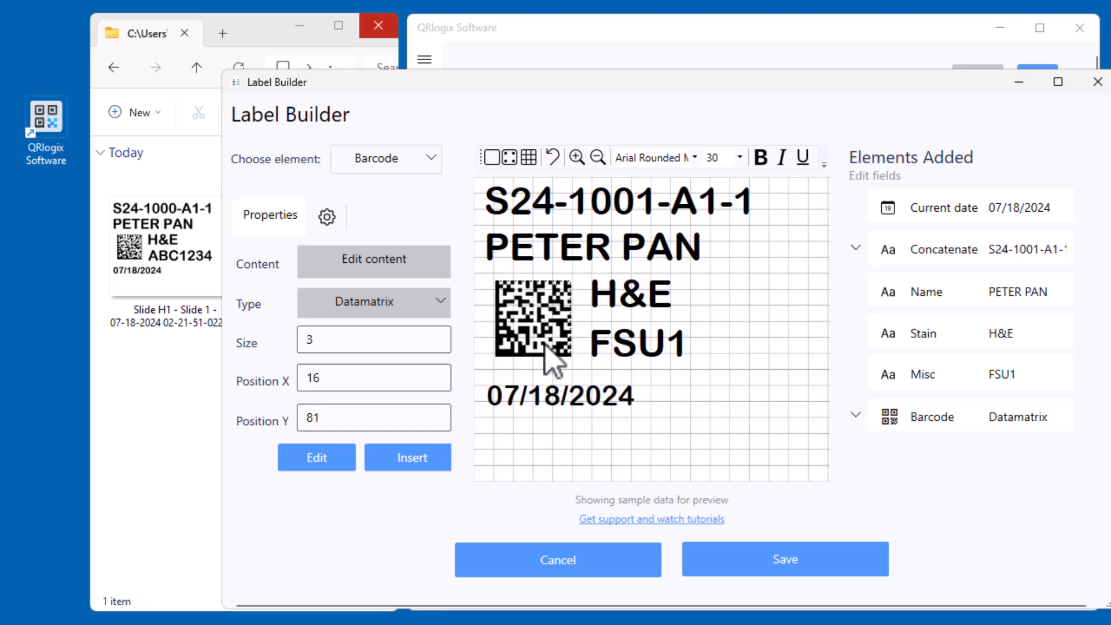
pyautogui.click(560, 398)
pyautogui.moveTo(565, 413); pyautogui.dragTo(566, 400)
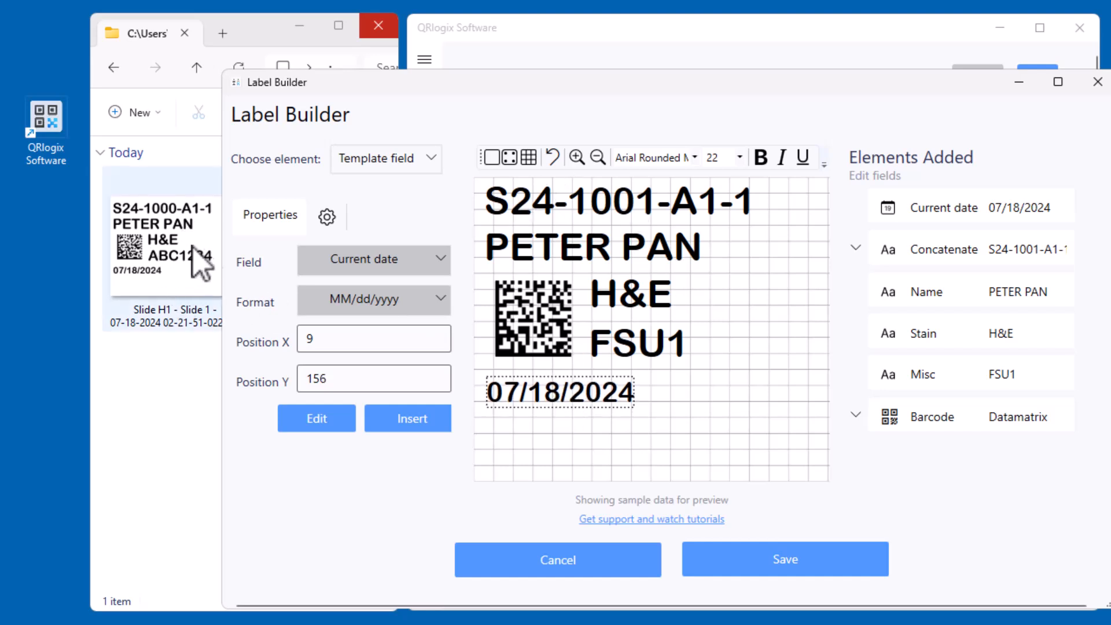
# Set the font size of the concatenated case line to 34
pyautogui.click(636, 221)
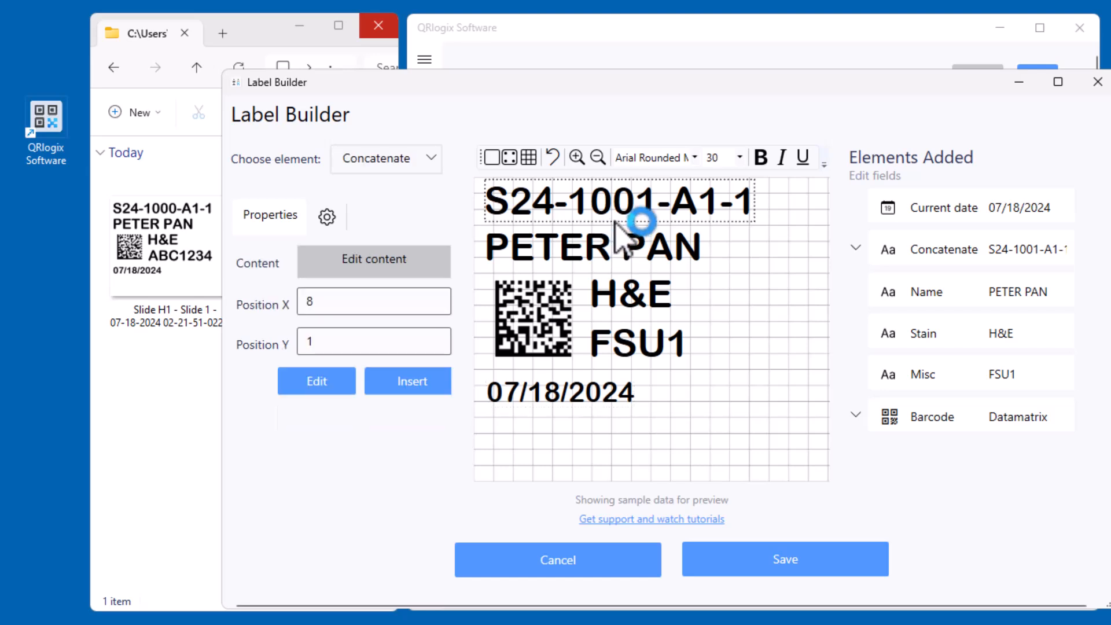
pyautogui.click(739, 157)
pyautogui.click(727, 301)
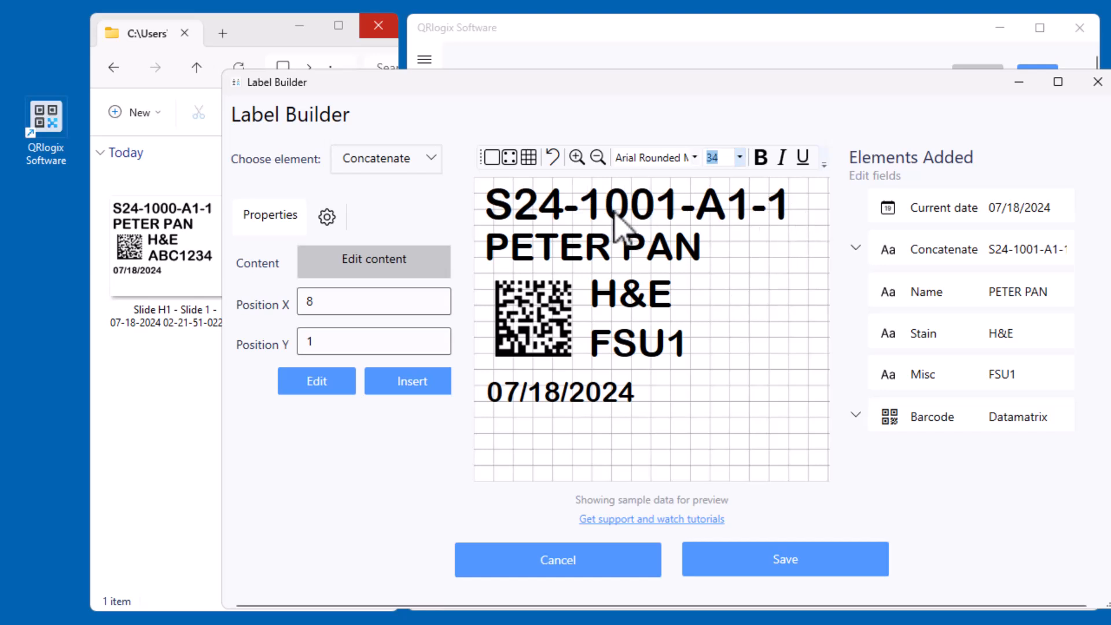
# Move the name field down to about Y 40 and set its font size to 34
pyautogui.click(666, 260)
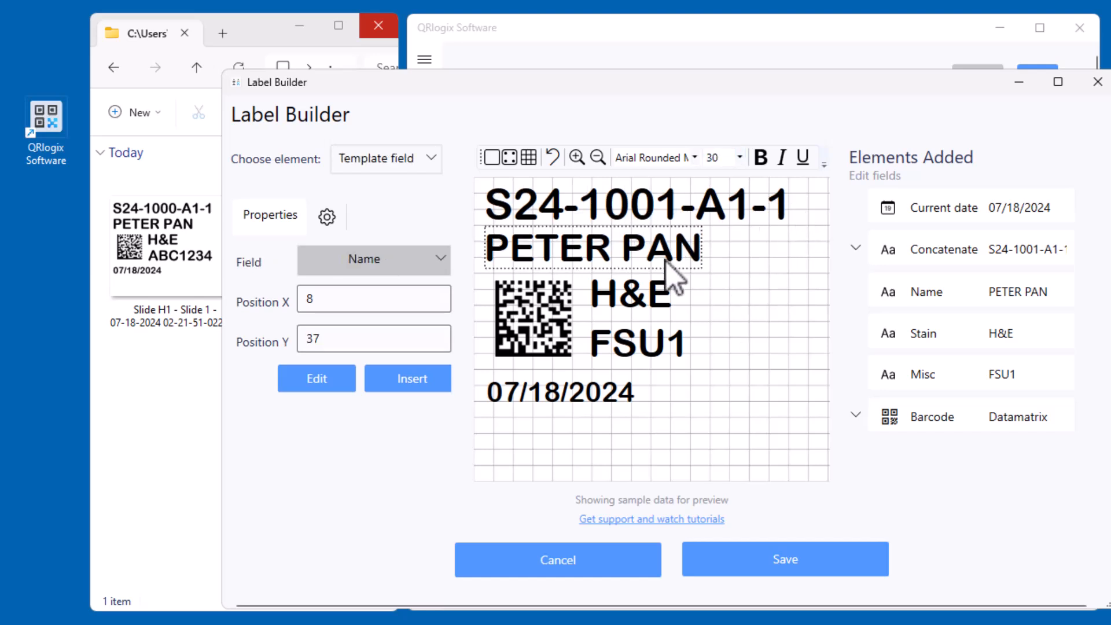
pyautogui.moveTo(665, 260); pyautogui.dragTo(666, 263)
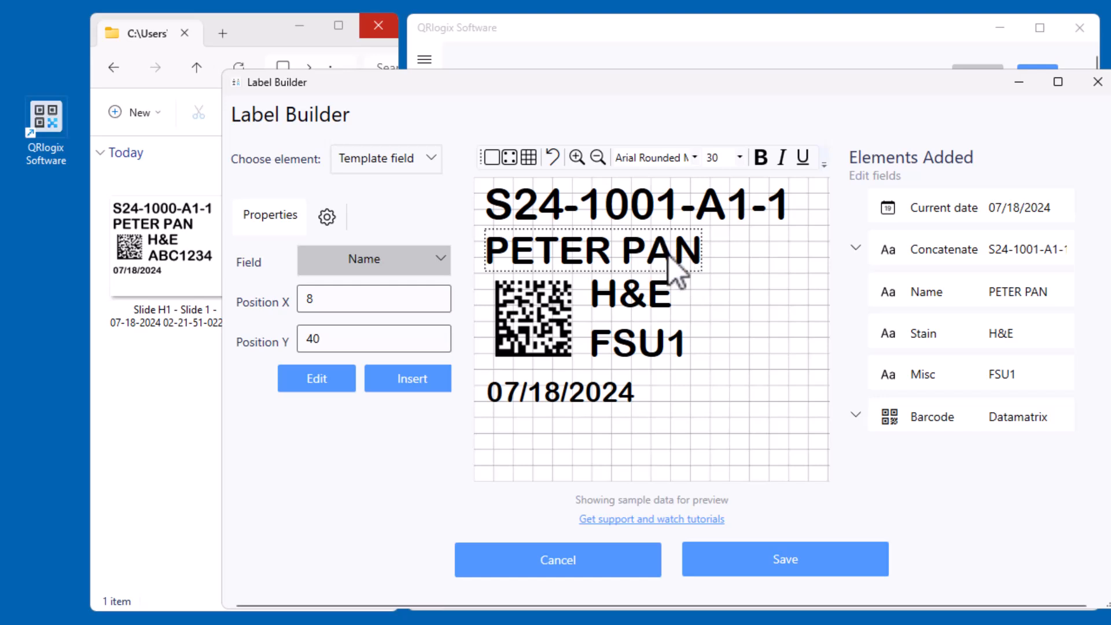
pyautogui.click(740, 157)
pyautogui.click(719, 324)
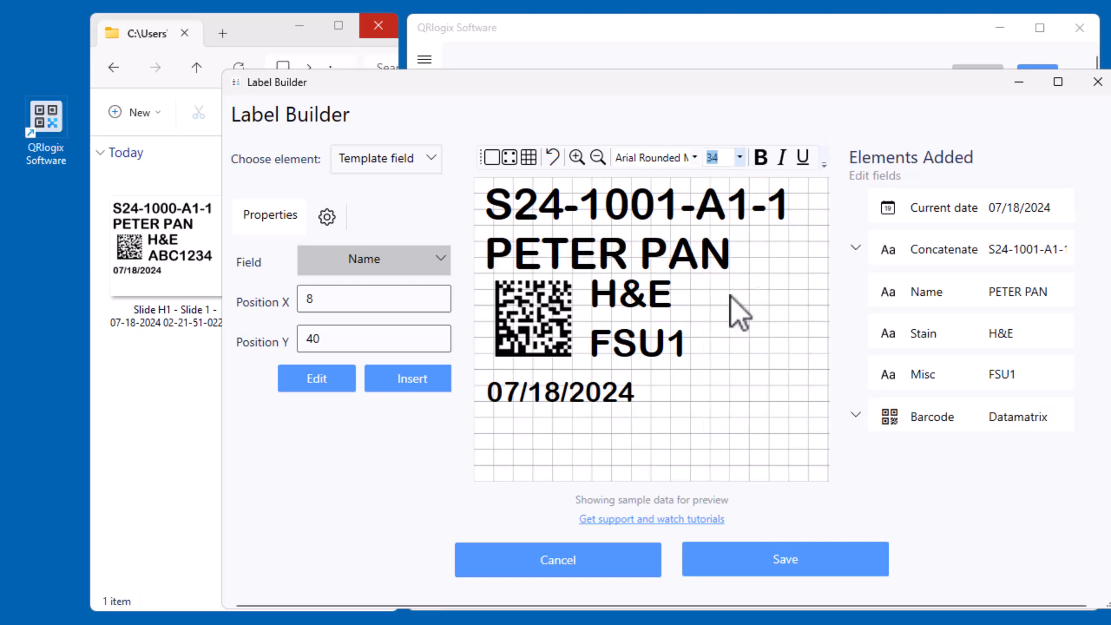
# Move the stain field down to about Y 79, and nudge the Misc field and barcode slightly lower
pyautogui.click(653, 305)
pyautogui.moveTo(650, 302); pyautogui.dragTo(652, 306)
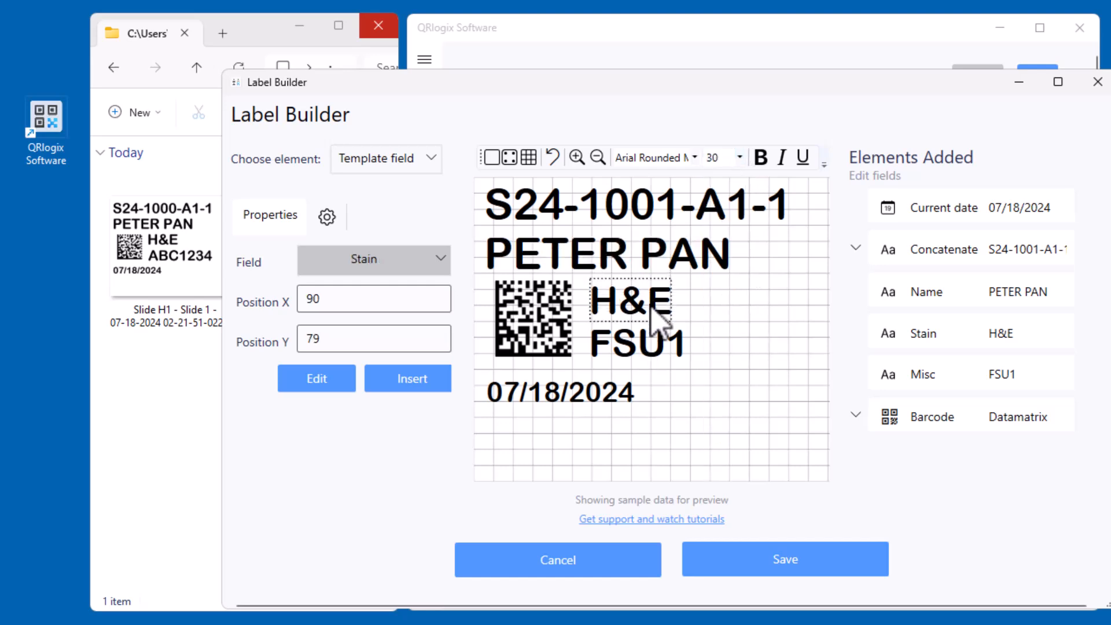
pyautogui.click(660, 342)
pyautogui.moveTo(576, 345); pyautogui.dragTo(574, 354)
# Align the current date with the text lines above by setting its X position to 8
pyautogui.click(489, 204)
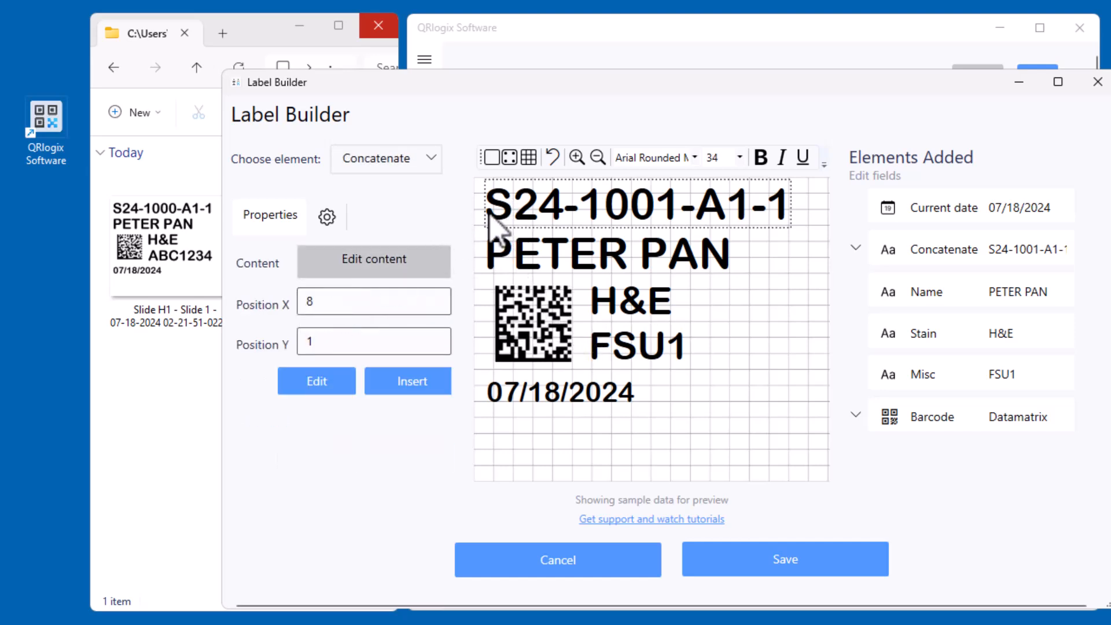
pyautogui.click(518, 266)
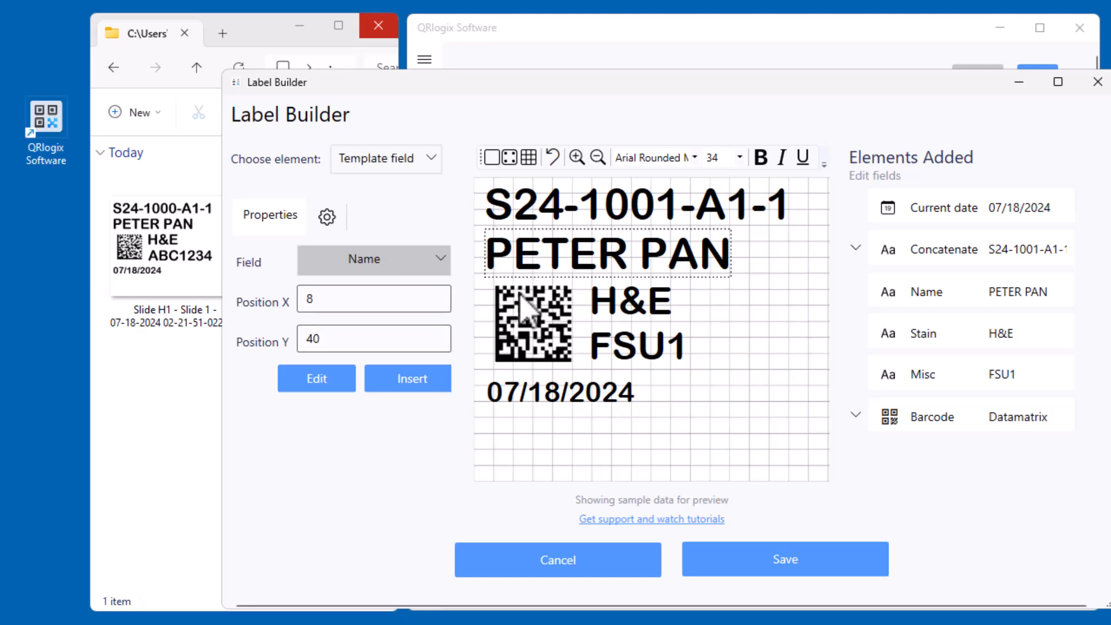
pyautogui.click(533, 397)
pyautogui.click(409, 339)
pyautogui.write('8')
pyautogui.click(344, 421)
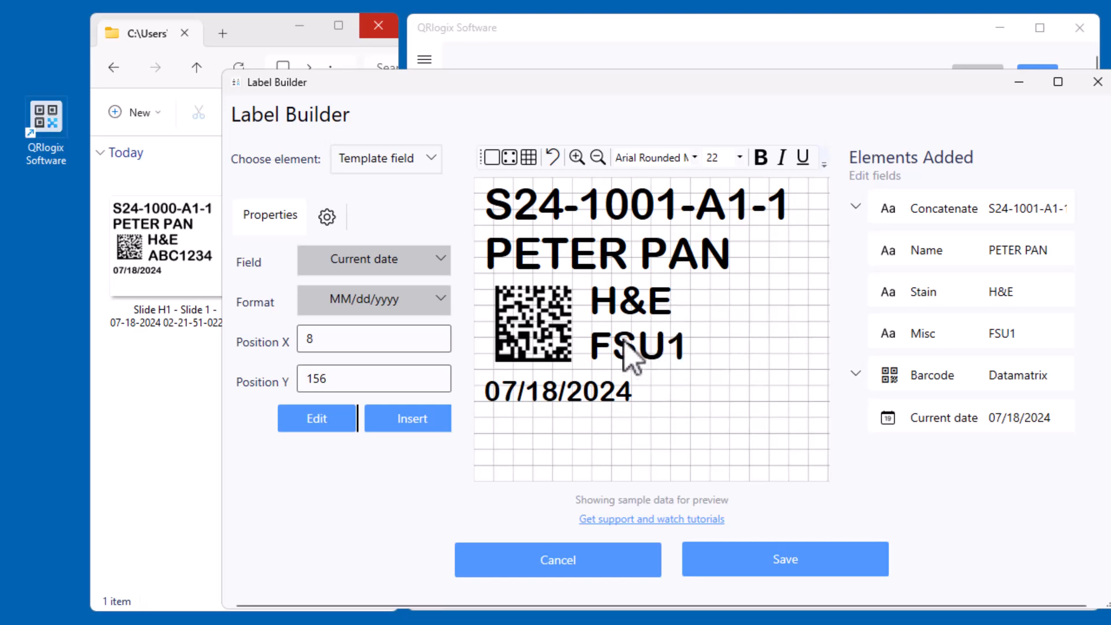
# Save the label design and the template form
pyautogui.click(807, 554)
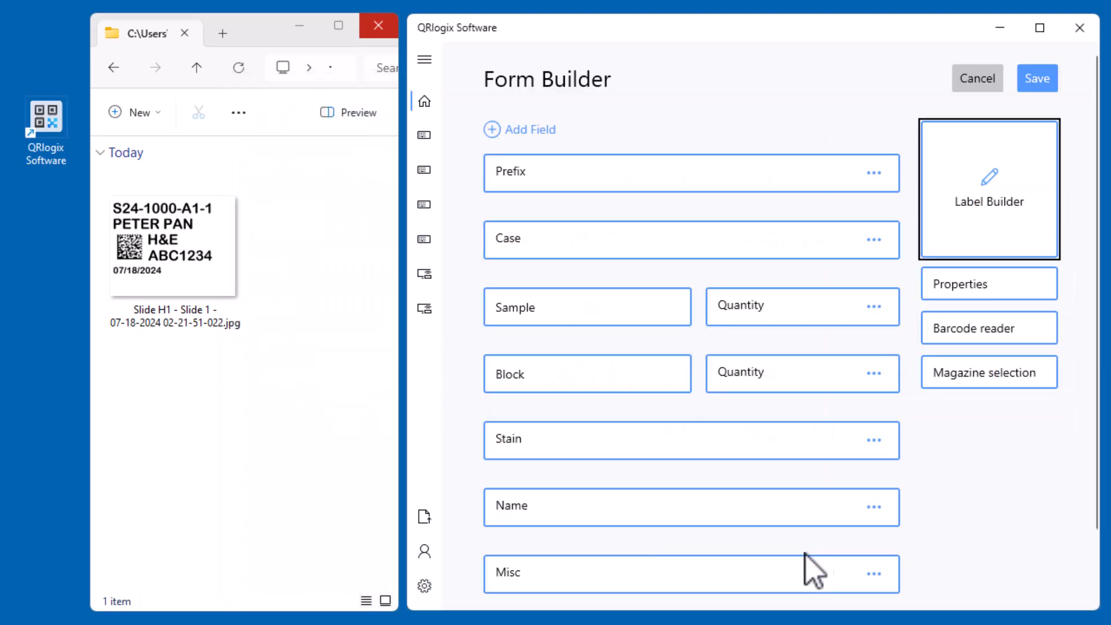
pyautogui.click(1046, 80)
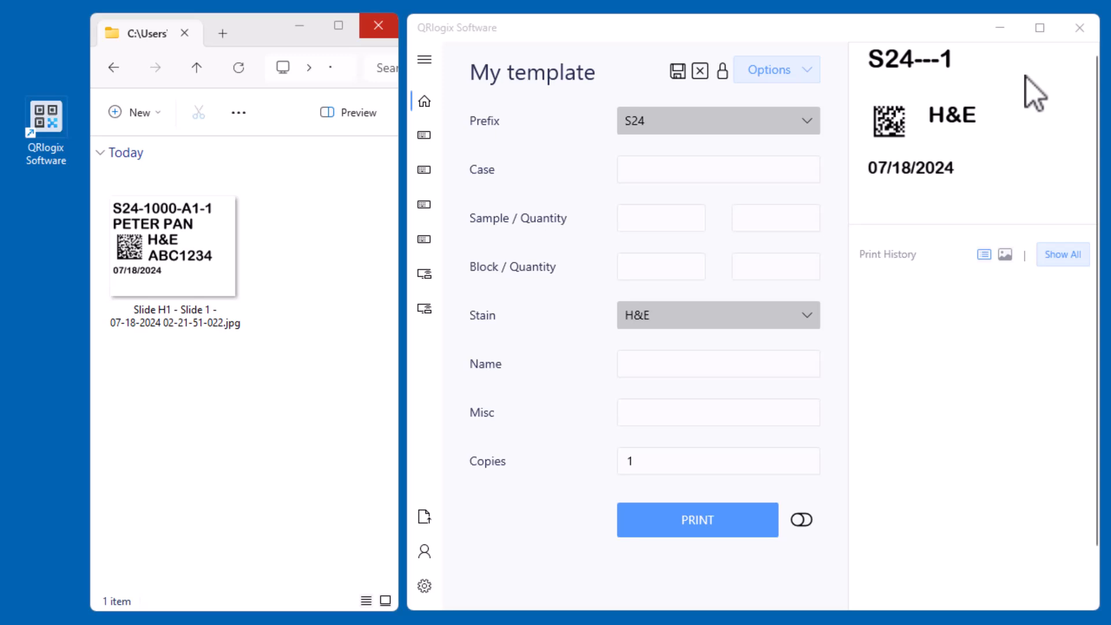
# Fill in case 1001, sample A with quantity 1, and block 1 with quantity 1 in the template's entry form
pyautogui.click(727, 173)
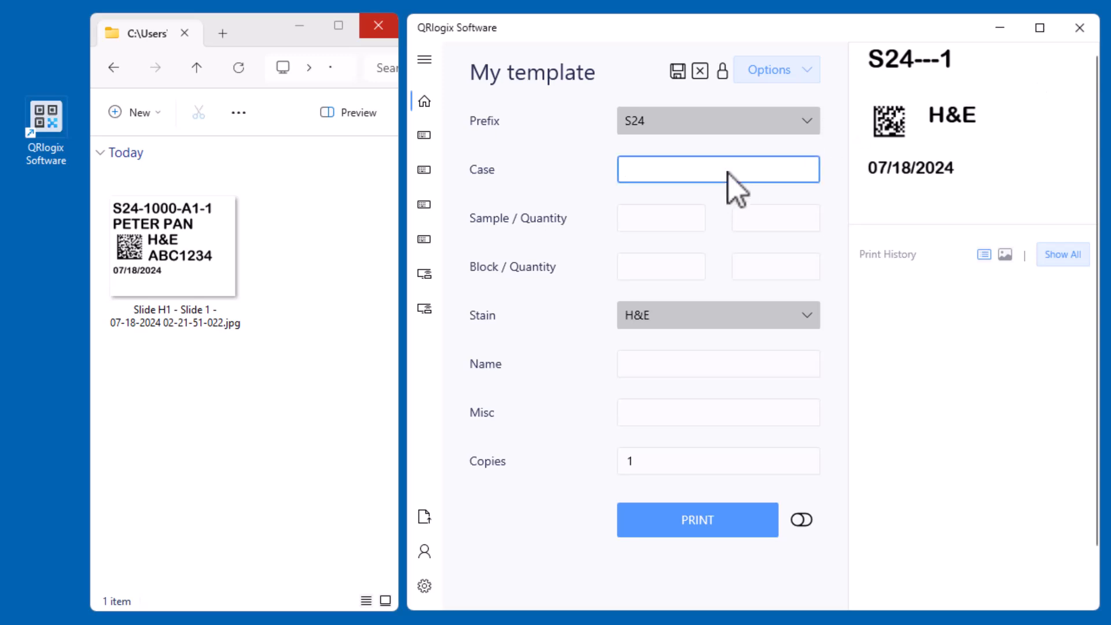
pyautogui.write('1001')
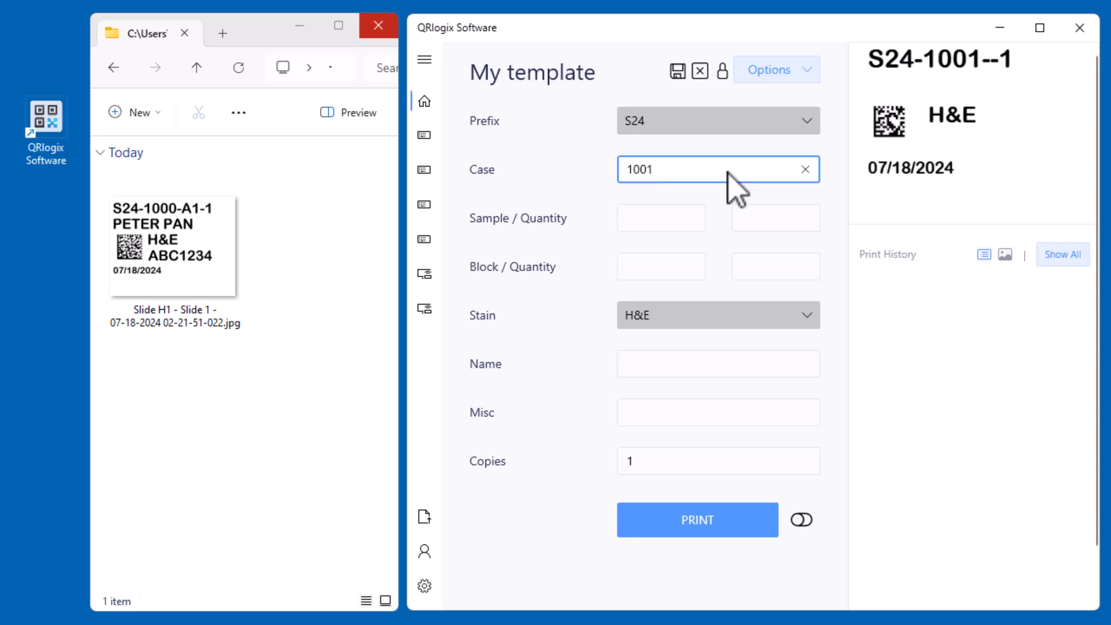
pyautogui.press('Tab')
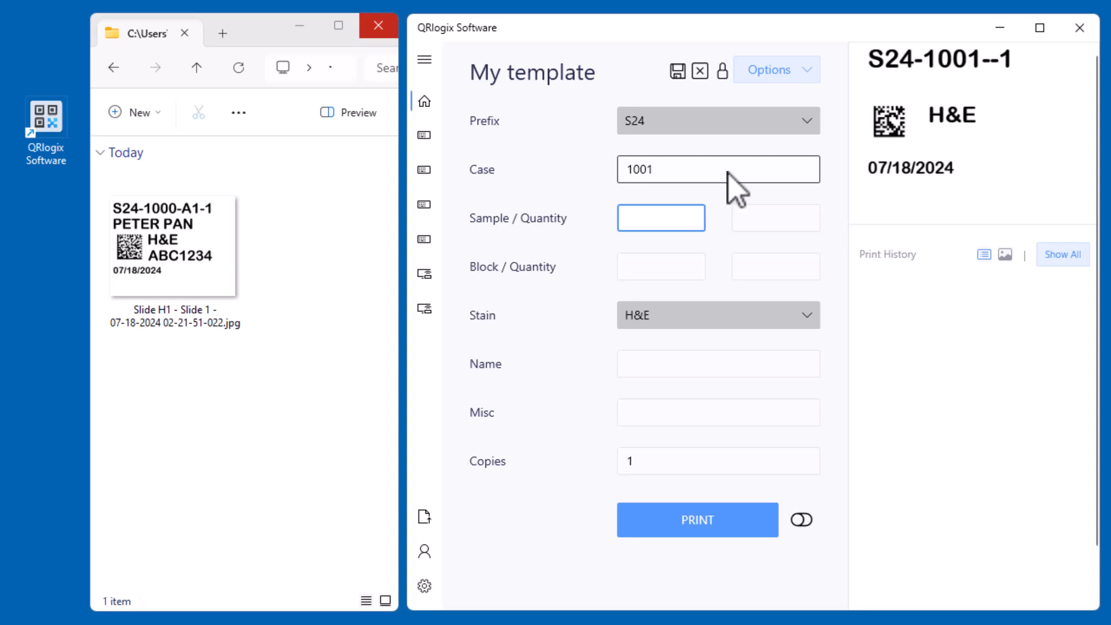
pyautogui.write('A')
pyautogui.press('Tab')
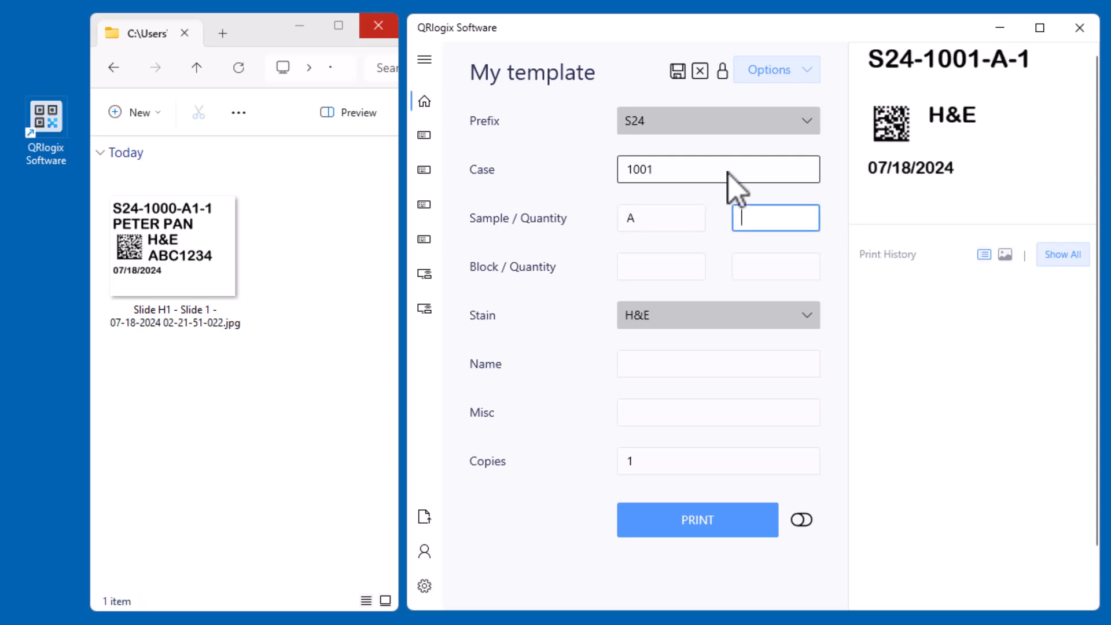
pyautogui.press('Tab')
pyautogui.write('1')
pyautogui.press('Tab')
pyautogui.write('1')
pyautogui.press('Tab')
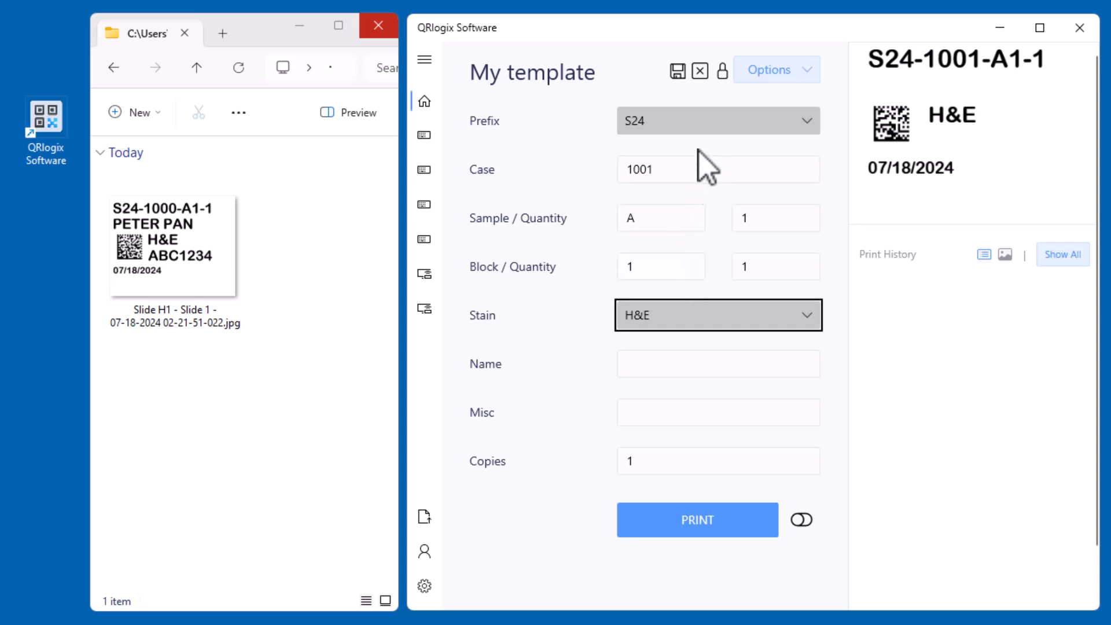
# Save the entered form data and print the slide label
pyautogui.click(678, 71)
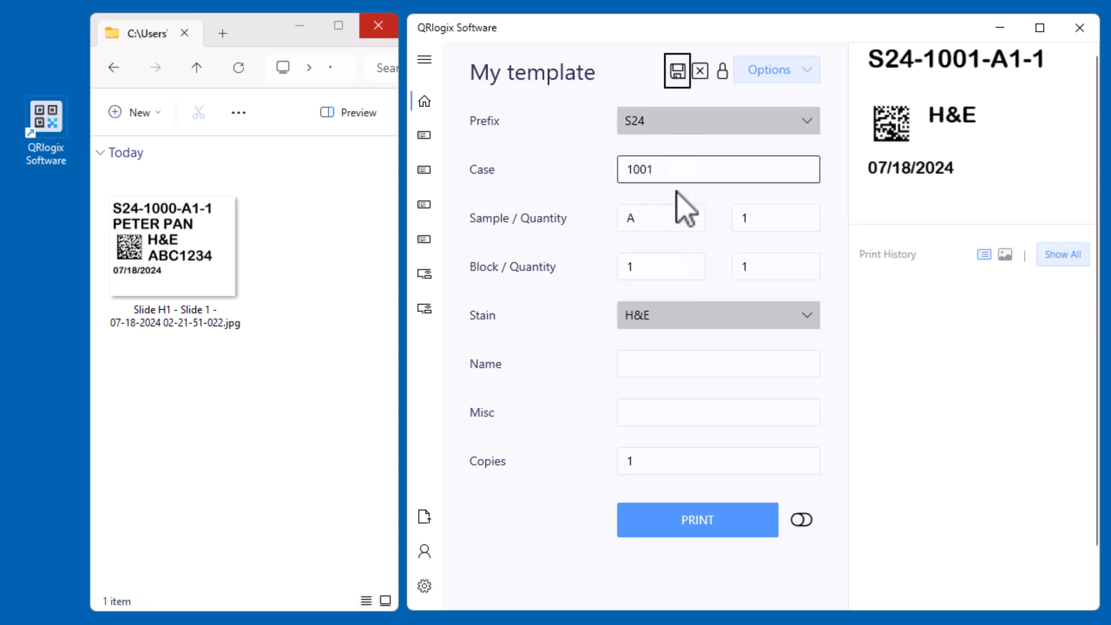
pyautogui.click(663, 524)
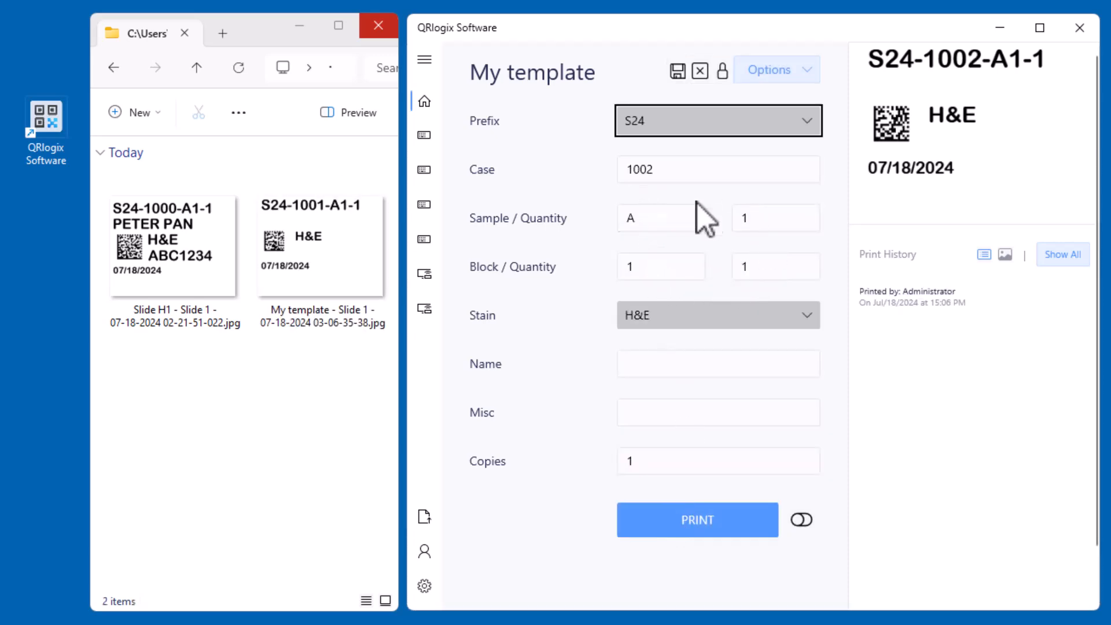
# Step through the case, sample, block, quantity and name fields to examine the form's entry order
pyautogui.click(671, 228)
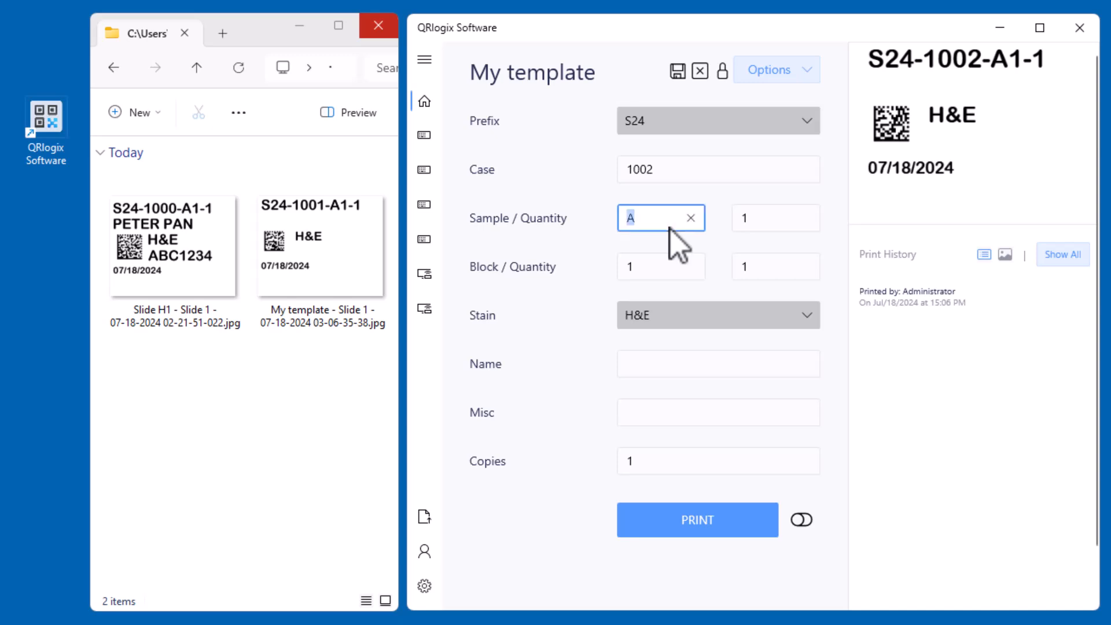
pyautogui.click(711, 177)
pyautogui.press('Tab')
pyautogui.press('Tab')
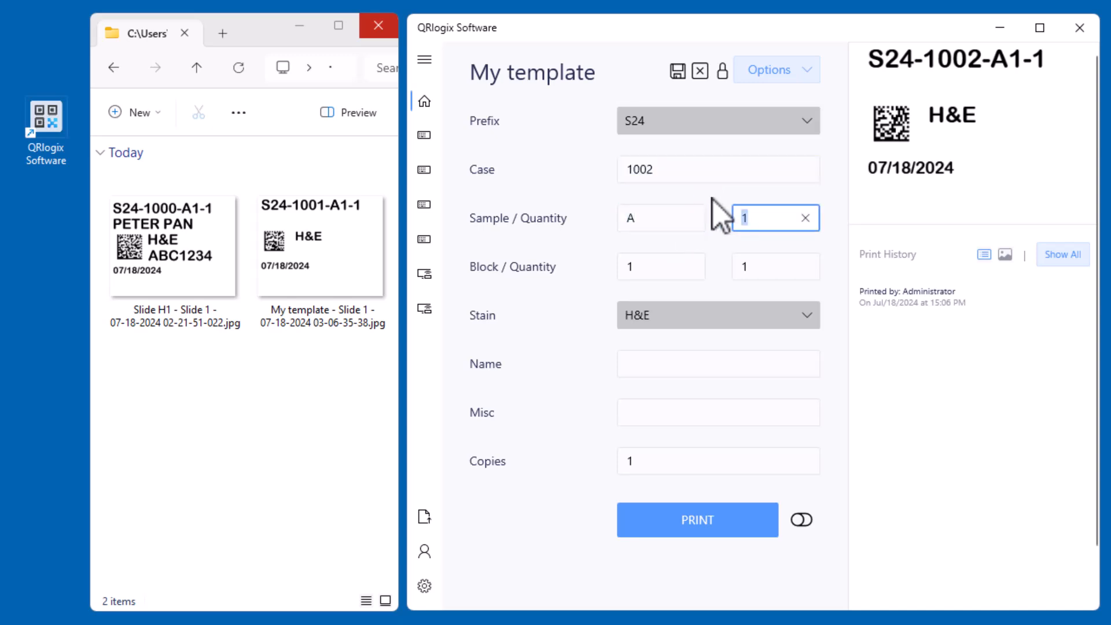
pyautogui.click(677, 228)
pyautogui.press('Tab')
pyautogui.press('Tab')
pyautogui.press('Tab')
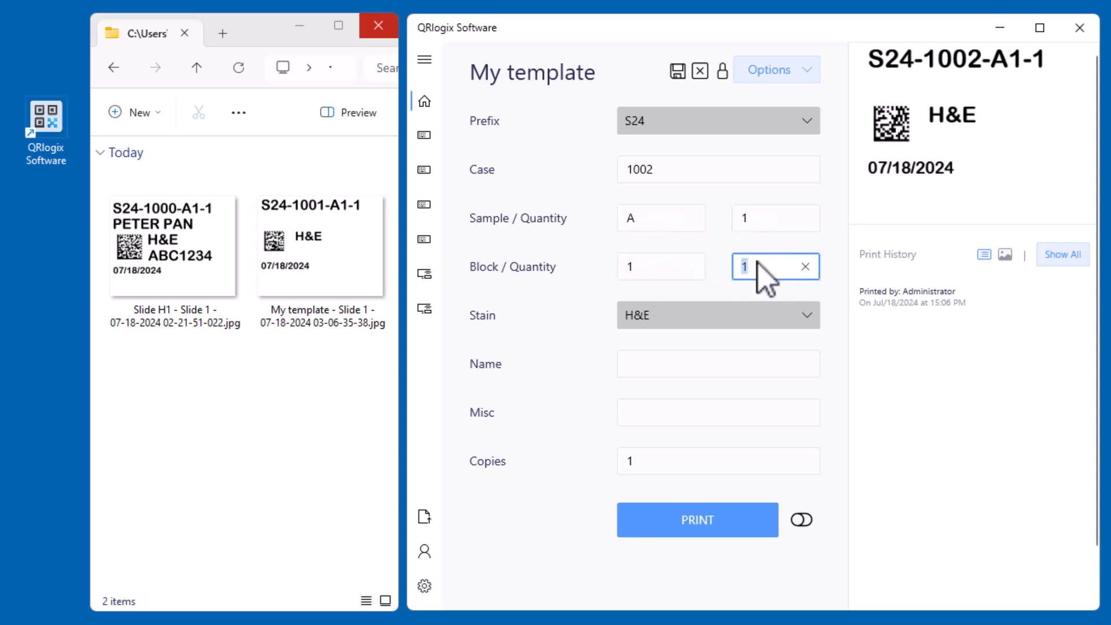
pyautogui.click(741, 362)
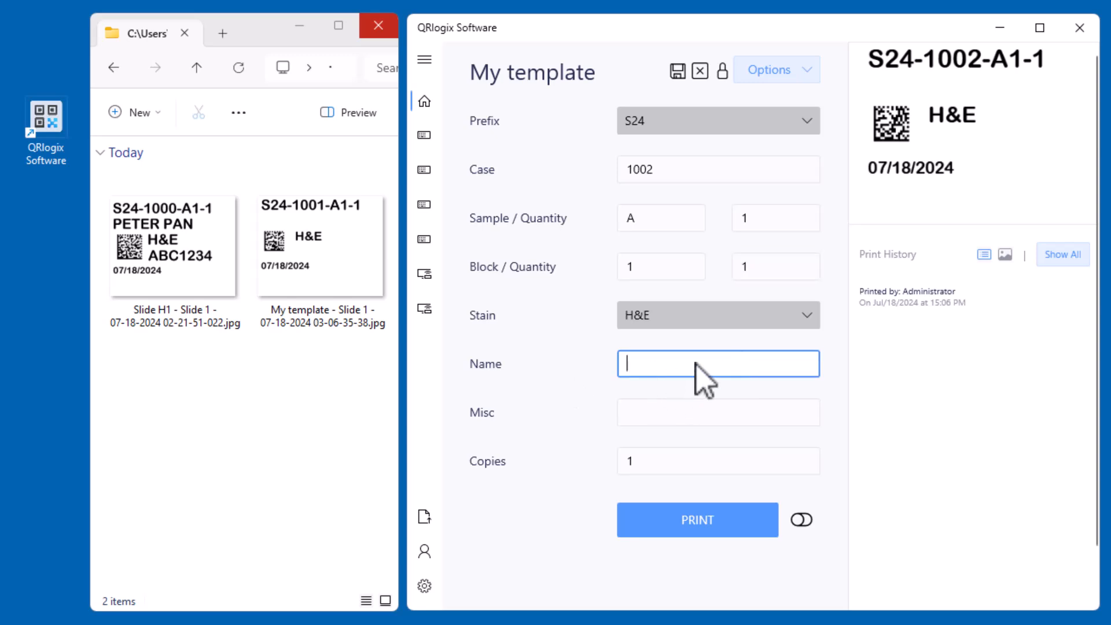
# Enter a doctor's name and title in the Misc field
pyautogui.click(639, 412)
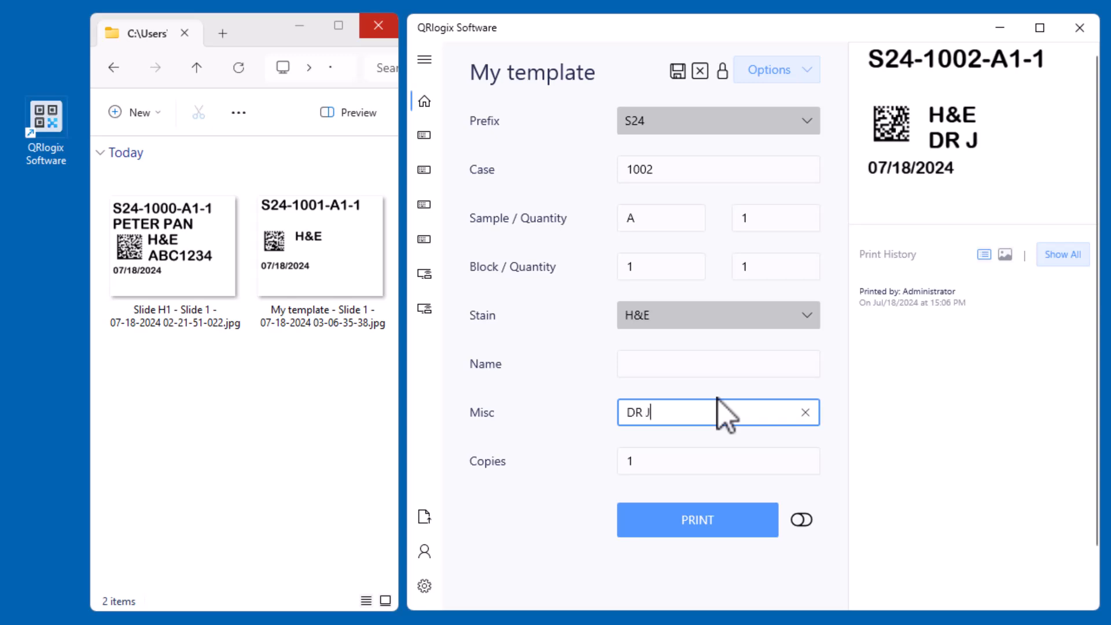
pyautogui.press('BackSpace')
pyautogui.press('BackSpace')
pyautogui.write('MD')
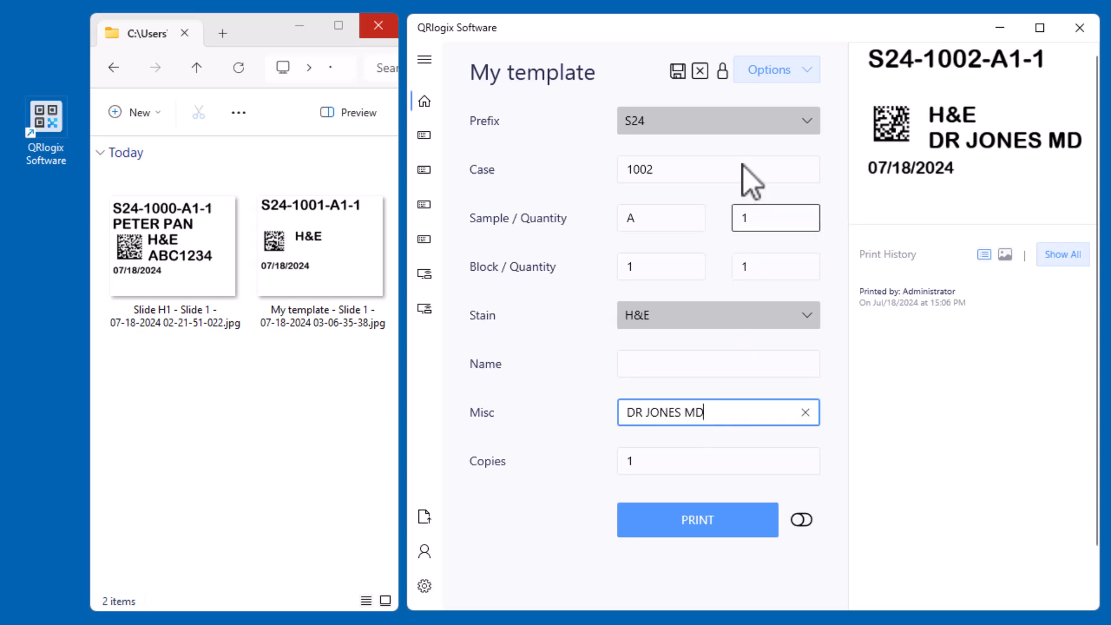
# Show the field locks in the entry form and lock the Prefix at S24 and the Case field
pyautogui.click(727, 81)
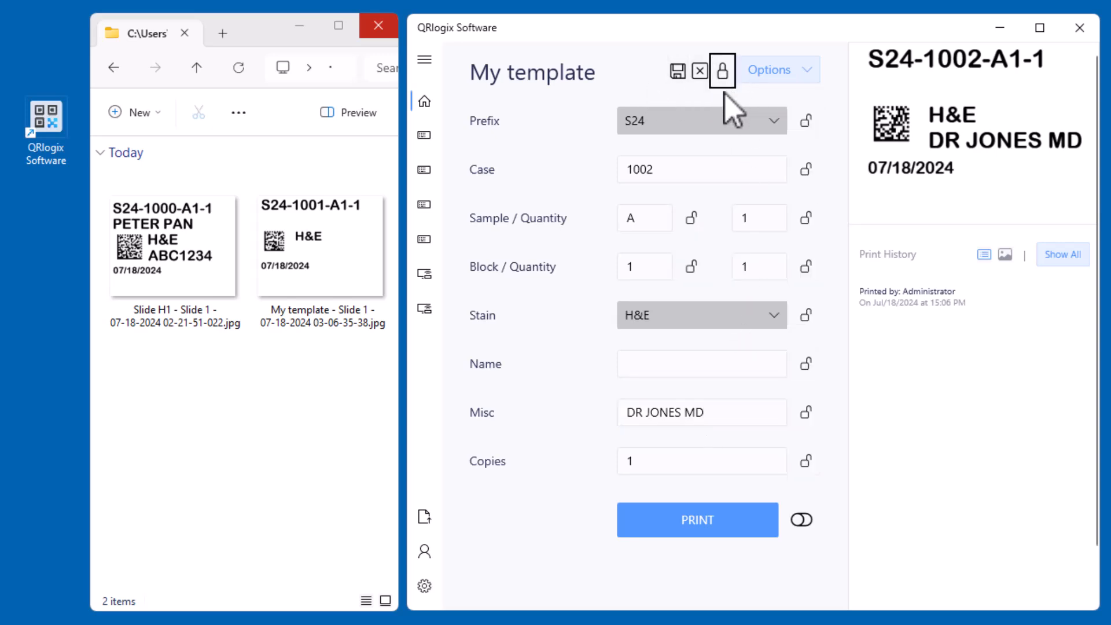
pyautogui.click(727, 142)
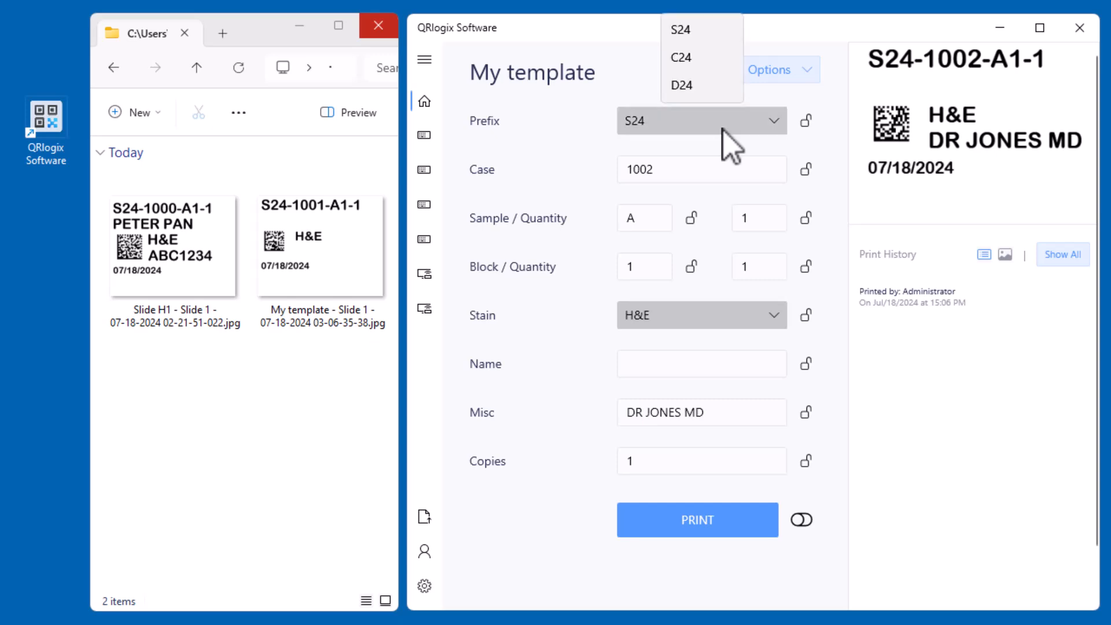
pyautogui.click(727, 142)
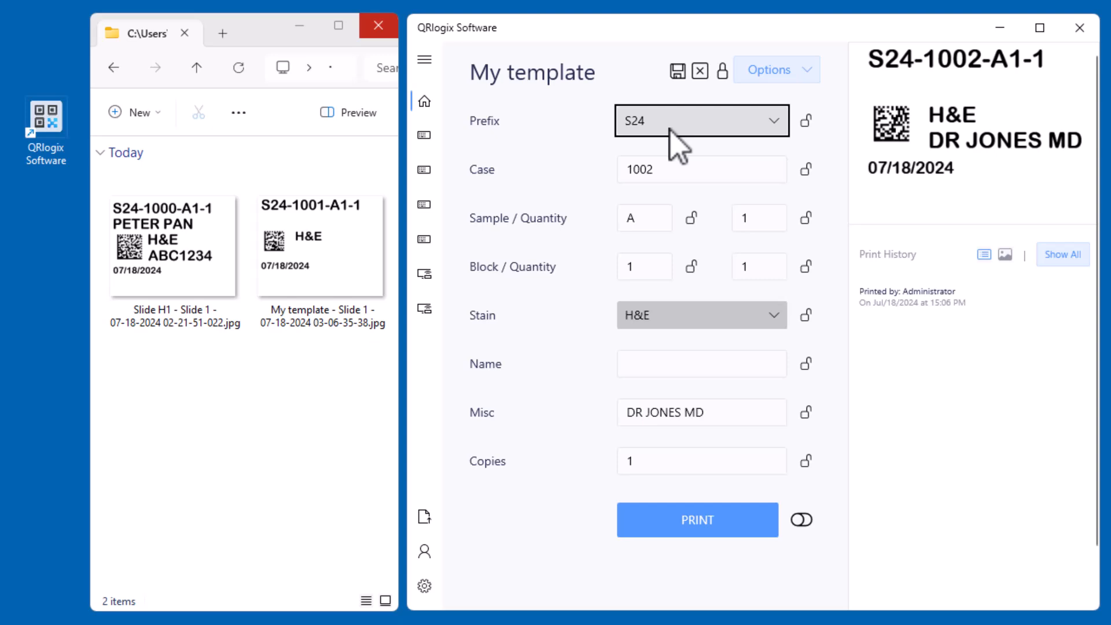
pyautogui.click(806, 121)
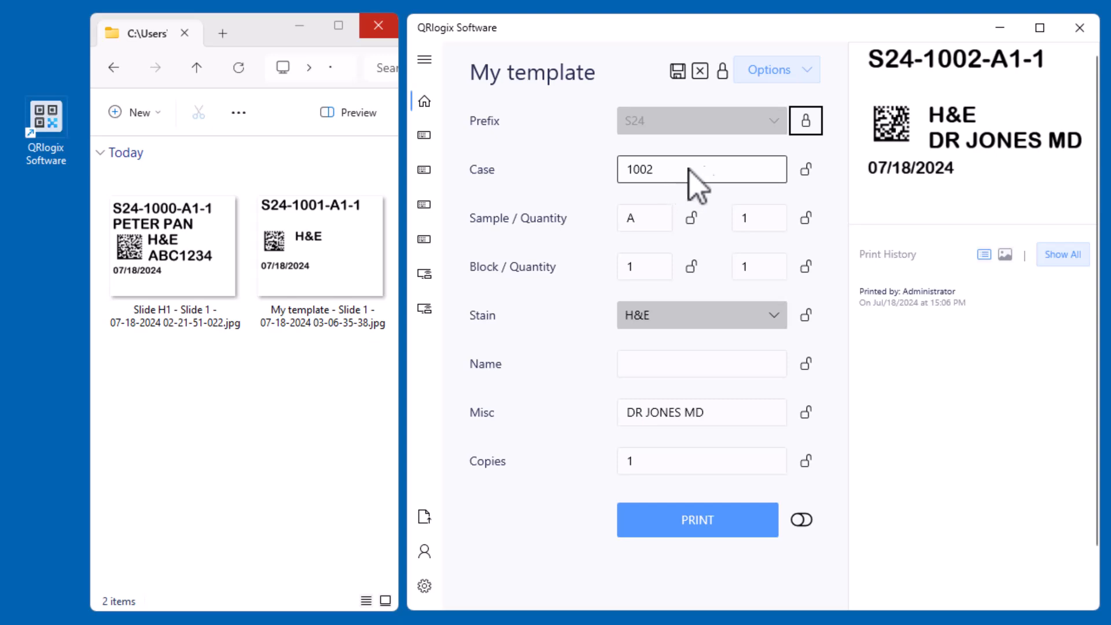
pyautogui.click(807, 169)
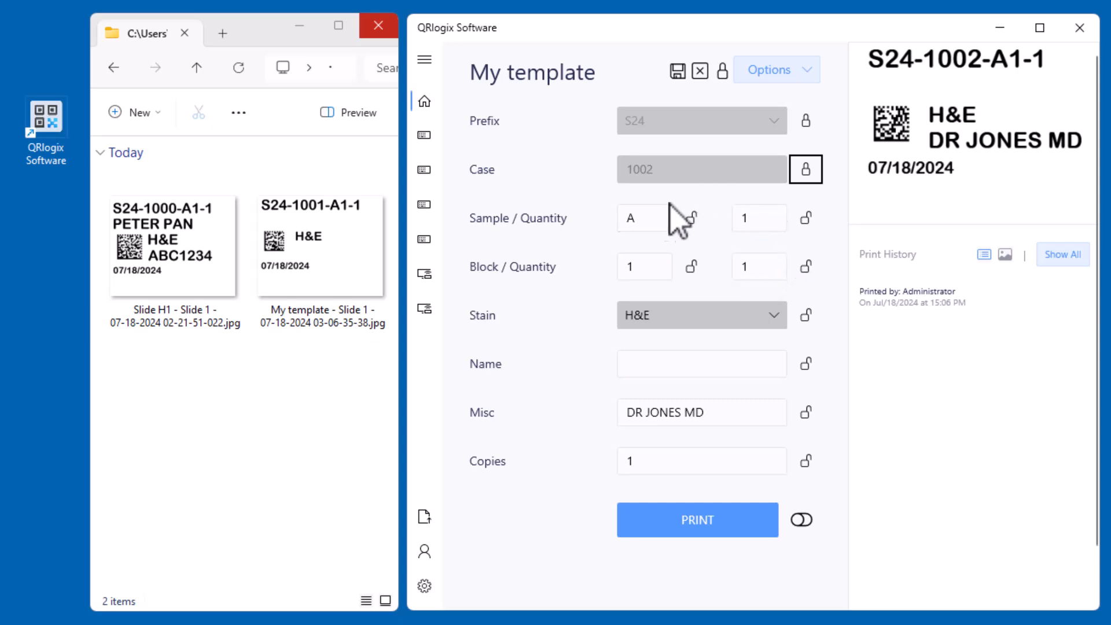
# Lock the Stain at H&E, the Misc field and Copies at 1, and hide the field locks
pyautogui.click(674, 321)
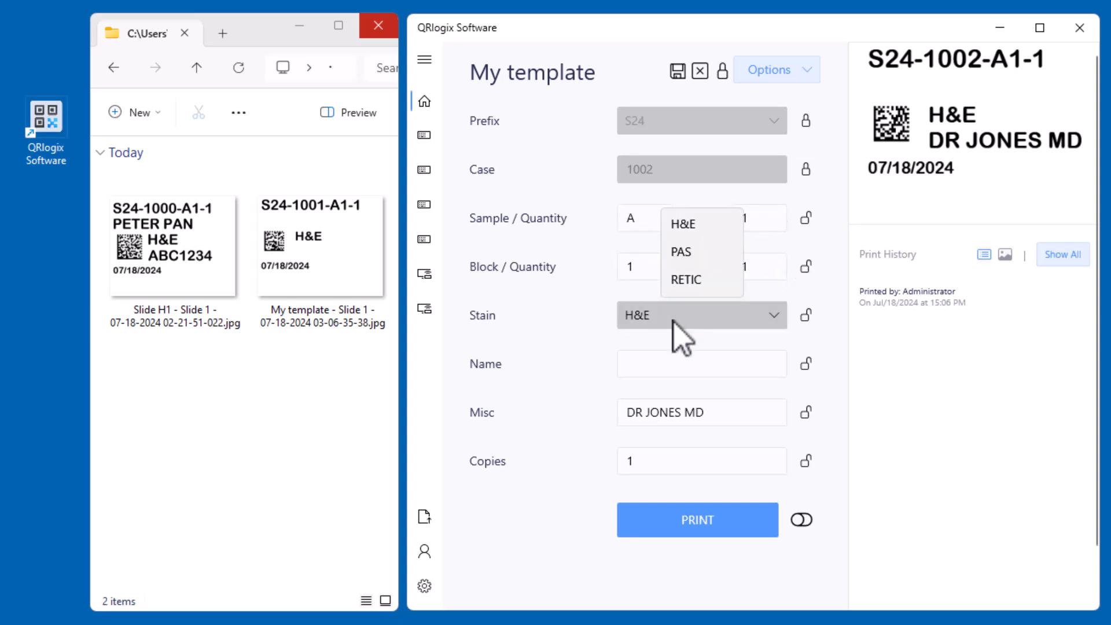
pyautogui.click(673, 322)
pyautogui.click(681, 327)
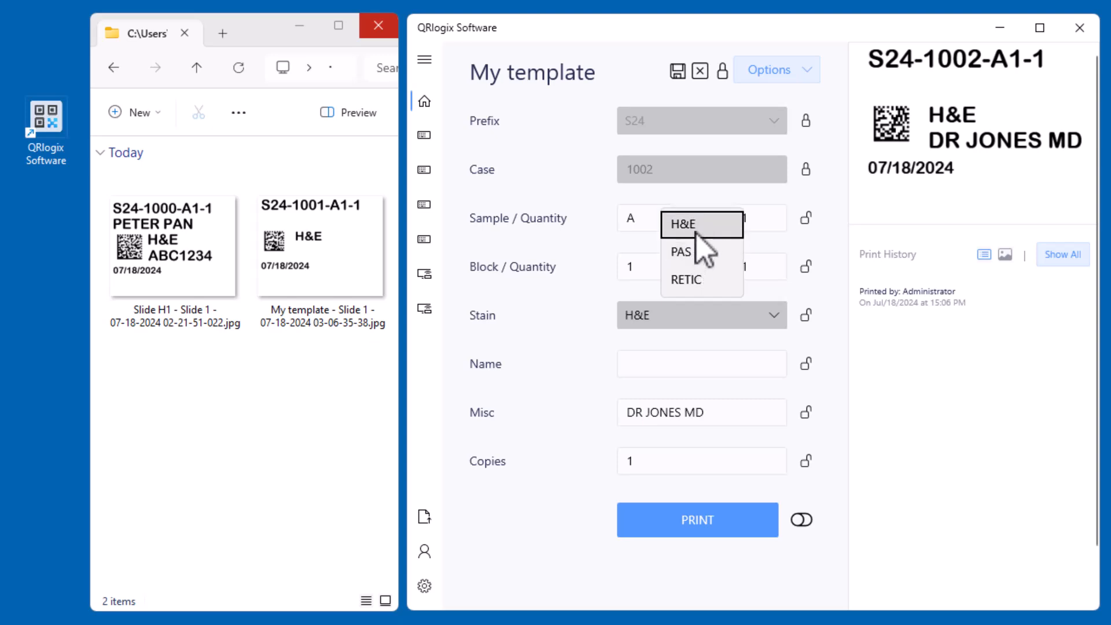
pyautogui.click(695, 230)
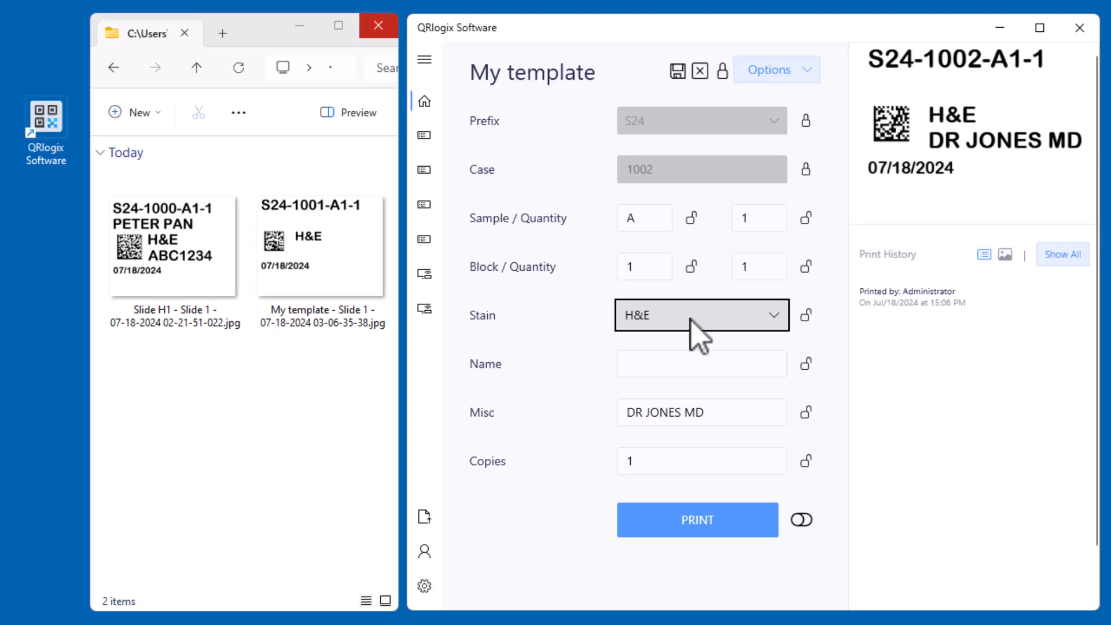
pyautogui.click(811, 322)
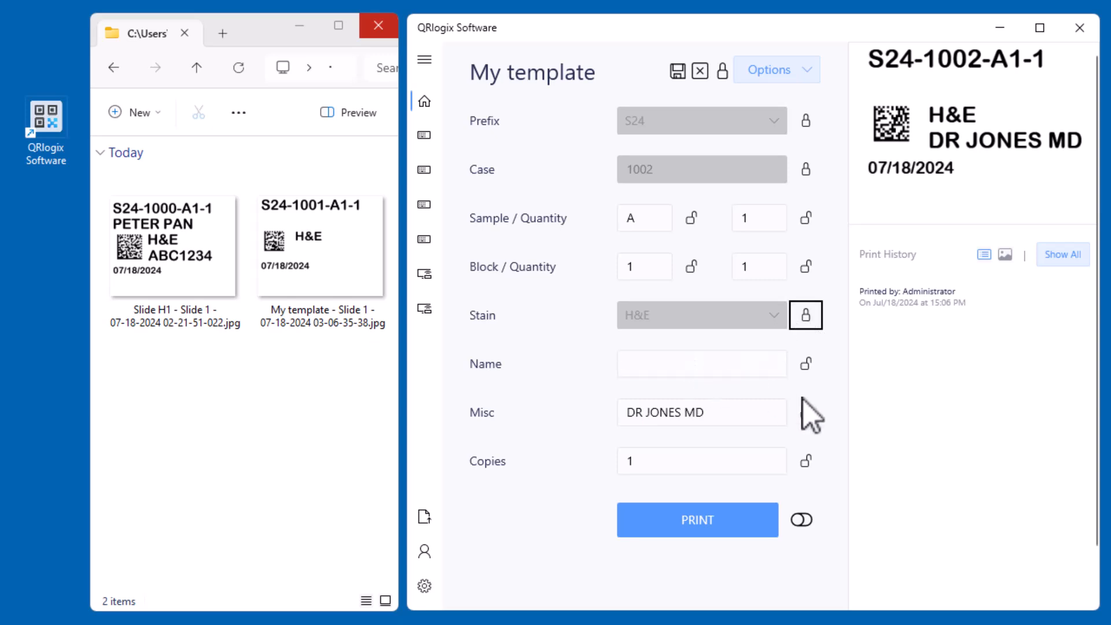
pyautogui.click(815, 415)
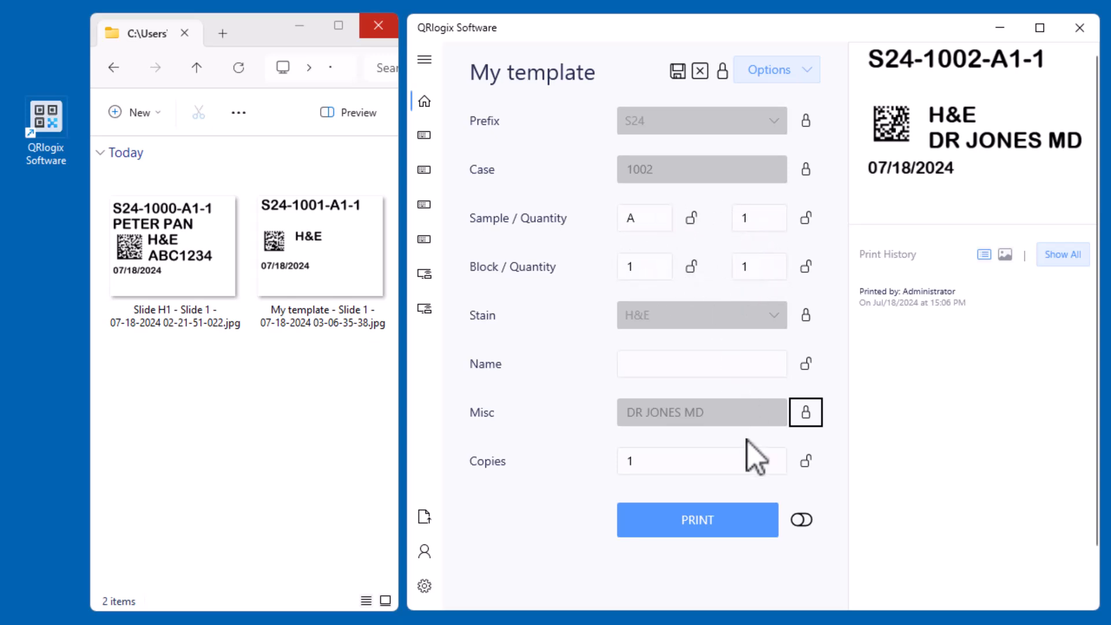
pyautogui.click(813, 462)
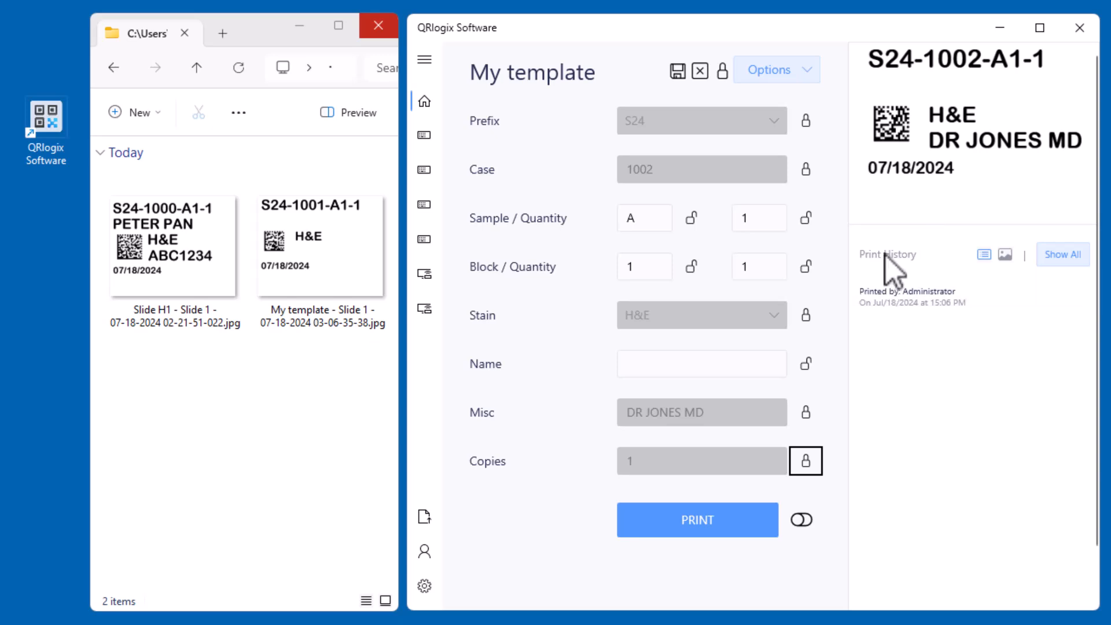
pyautogui.click(723, 74)
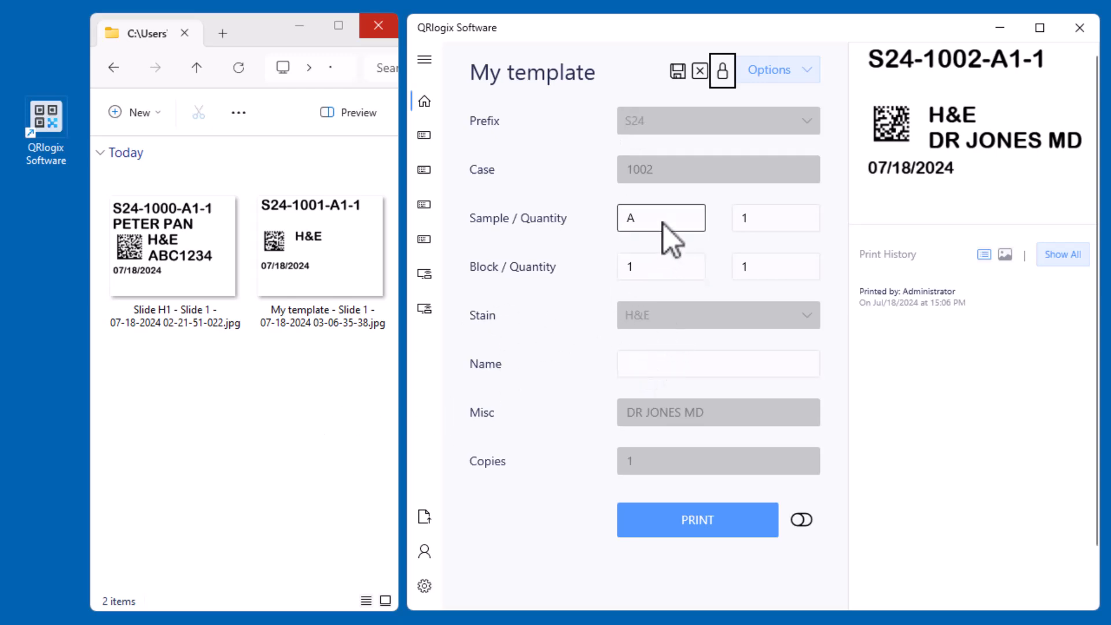
# Set the sample quantity and the block quantity to 2 each for case 1002
pyautogui.click(750, 220)
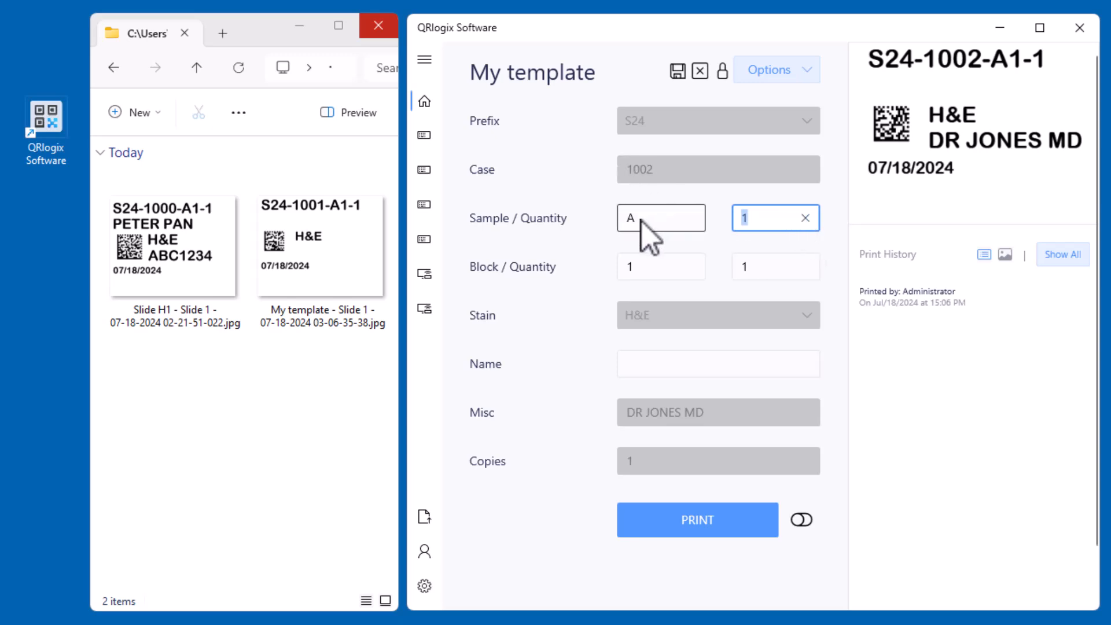
pyautogui.write('2')
pyautogui.click(670, 276)
pyautogui.click(765, 279)
pyautogui.write('2')
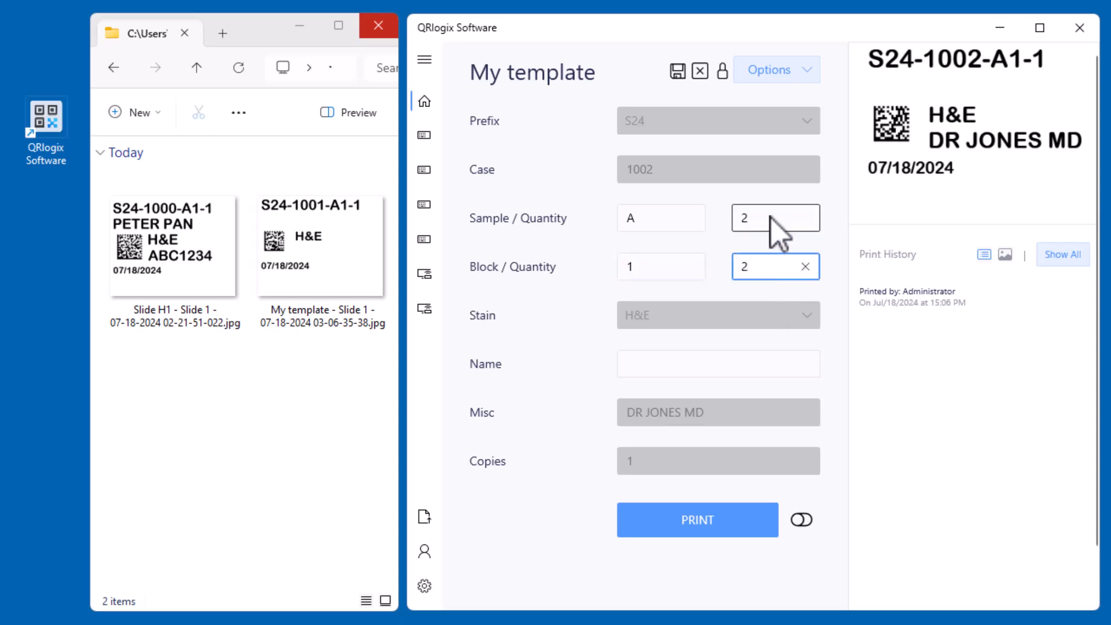
# Enter the patient's name in the Name field and print the labels for case 1002
pyautogui.click(748, 361)
pyautogui.write('MAR')
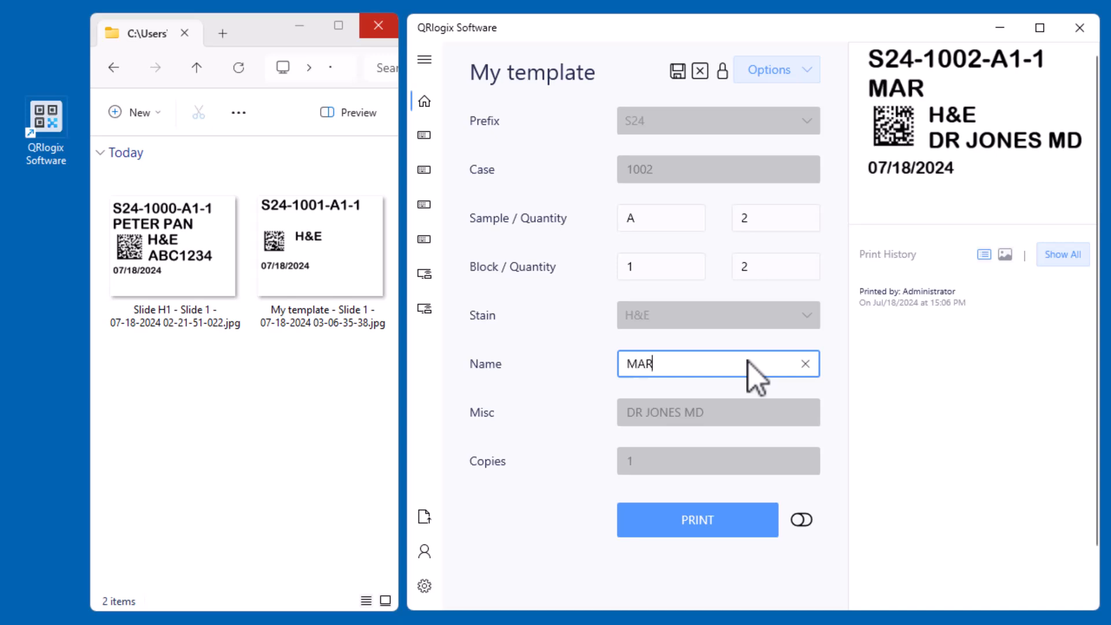
pyautogui.write('CO POLO')
pyautogui.press('Tab')
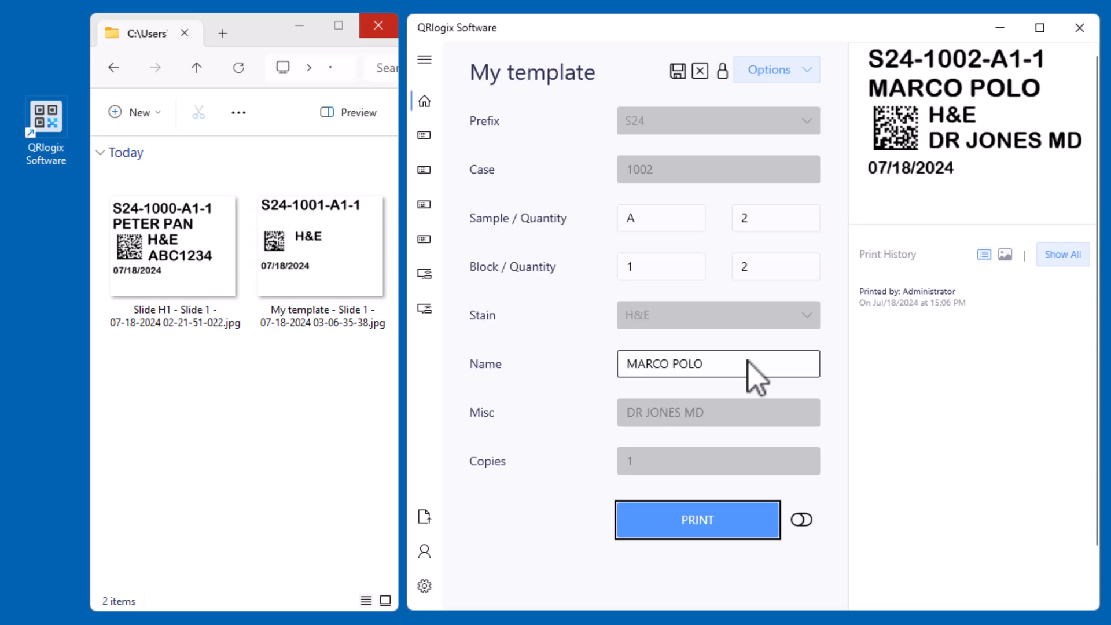
pyautogui.press('Return')
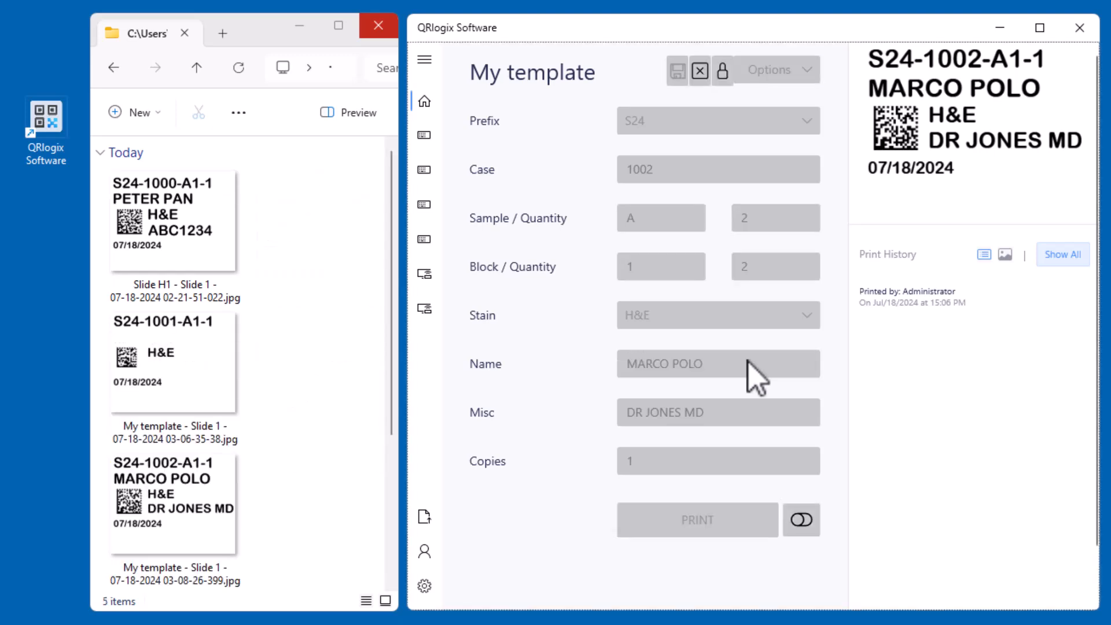
# Widen the File Explorer window and examine the sample and block codes on the label images printed for case 1002
pyautogui.moveTo(82, 345); pyautogui.dragTo(73, 346)
pyautogui.scroll(-1, 200, 399)
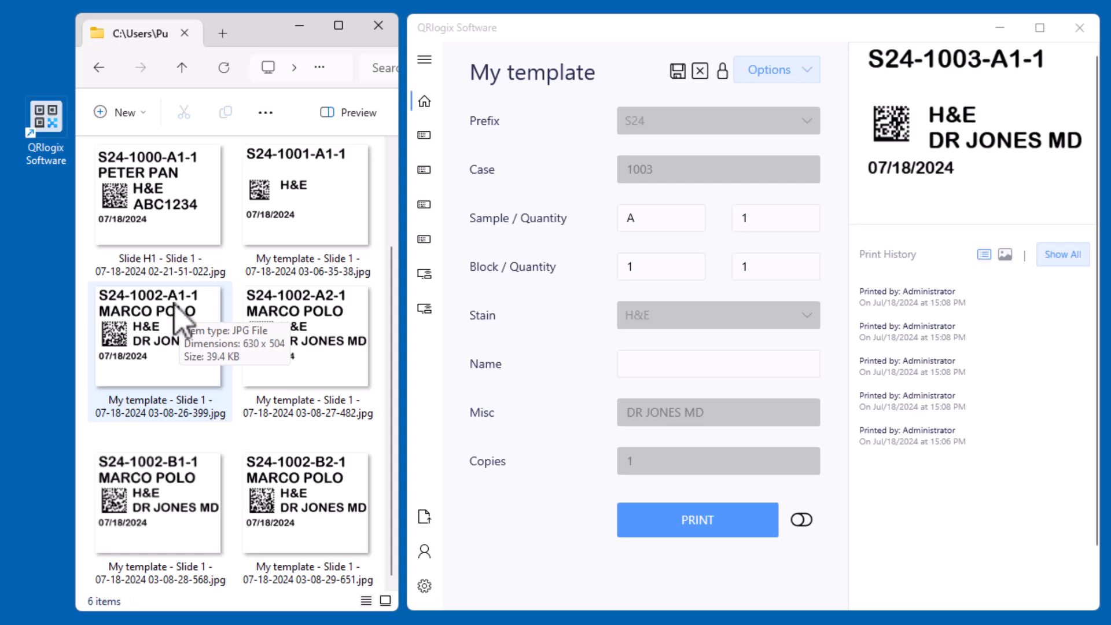
pyautogui.click(281, 306)
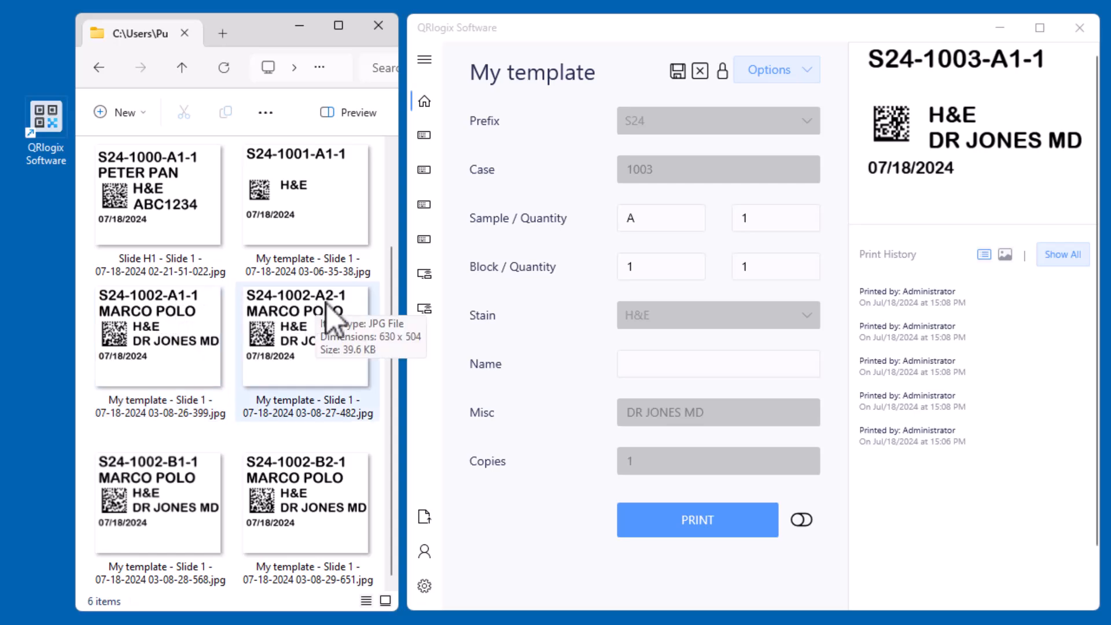
pyautogui.click(184, 483)
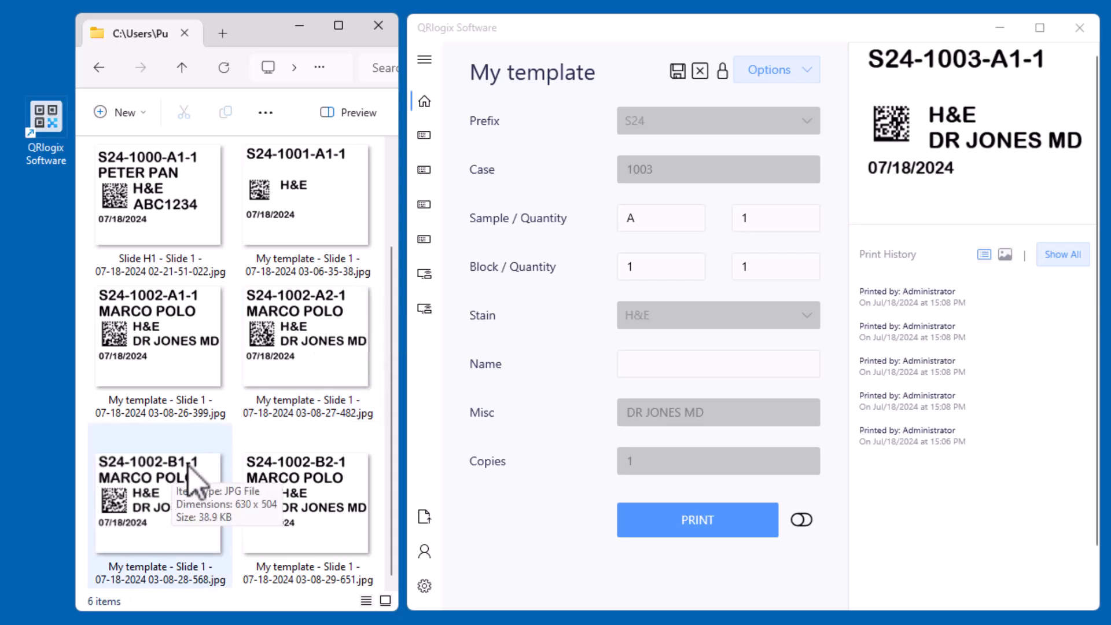
pyautogui.click(257, 479)
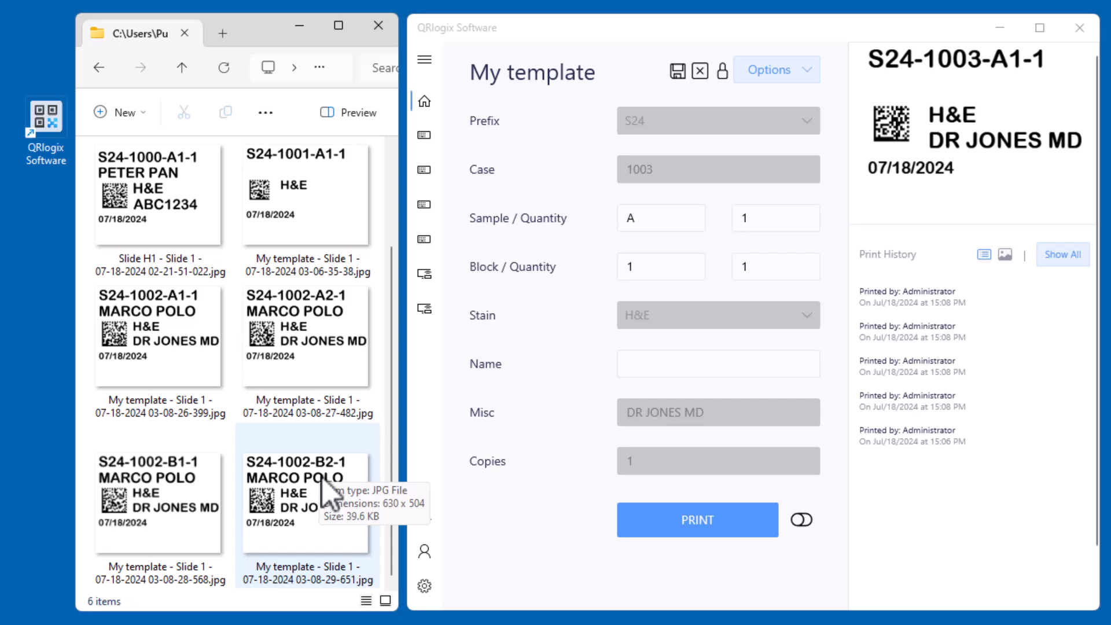
# For case 1003, set the sample quantity to 2, keep block 1, and set the block quantity to 2
pyautogui.click(648, 371)
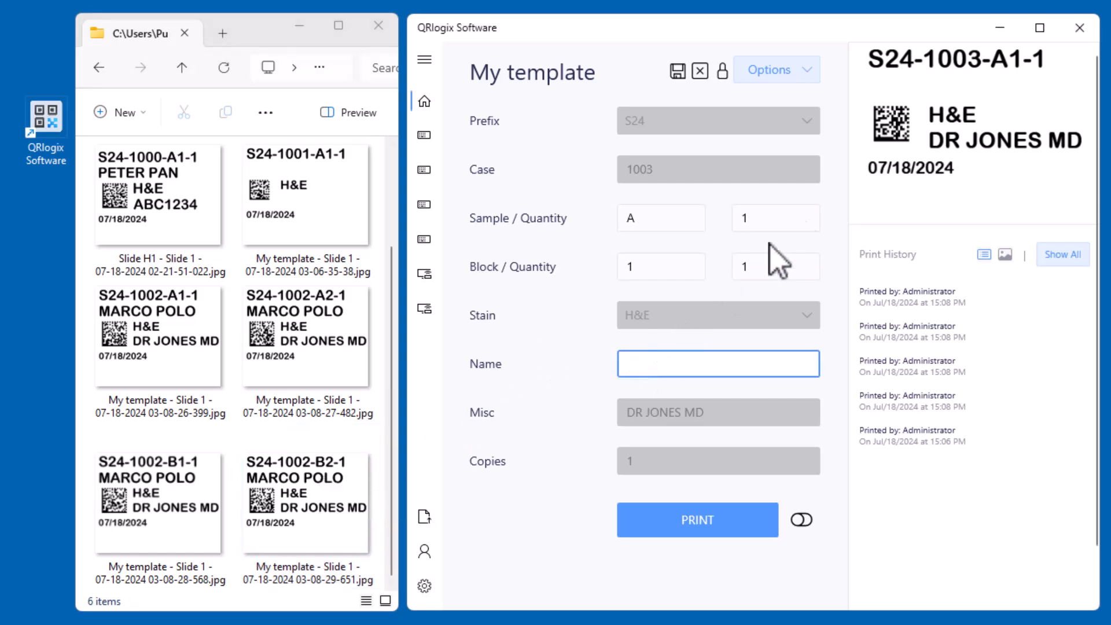
pyautogui.click(678, 219)
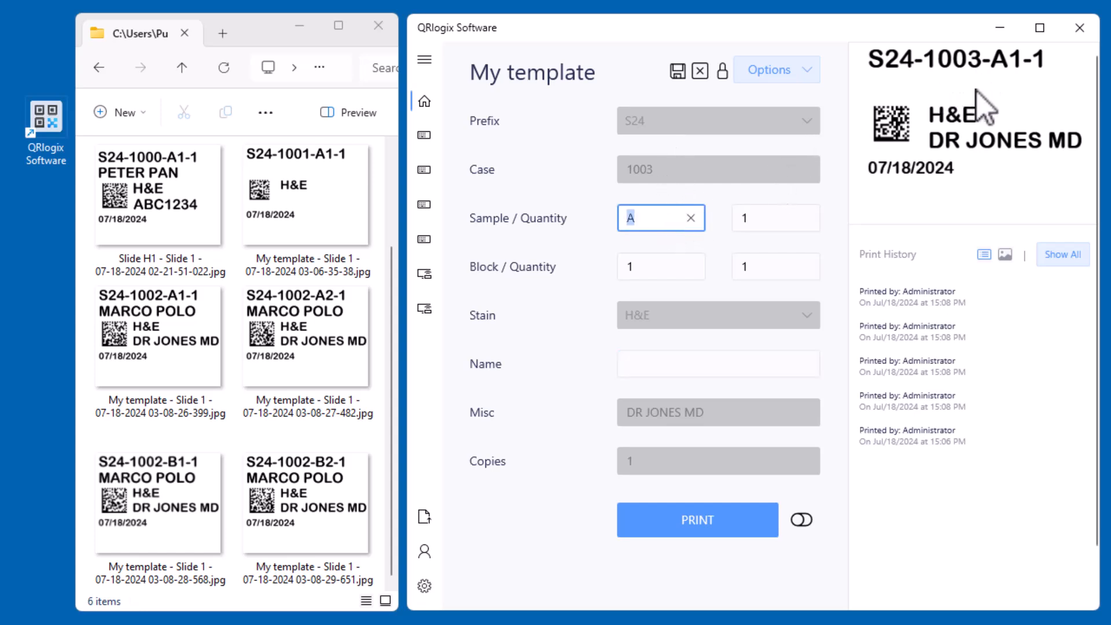
pyautogui.press('Tab')
pyautogui.write('2')
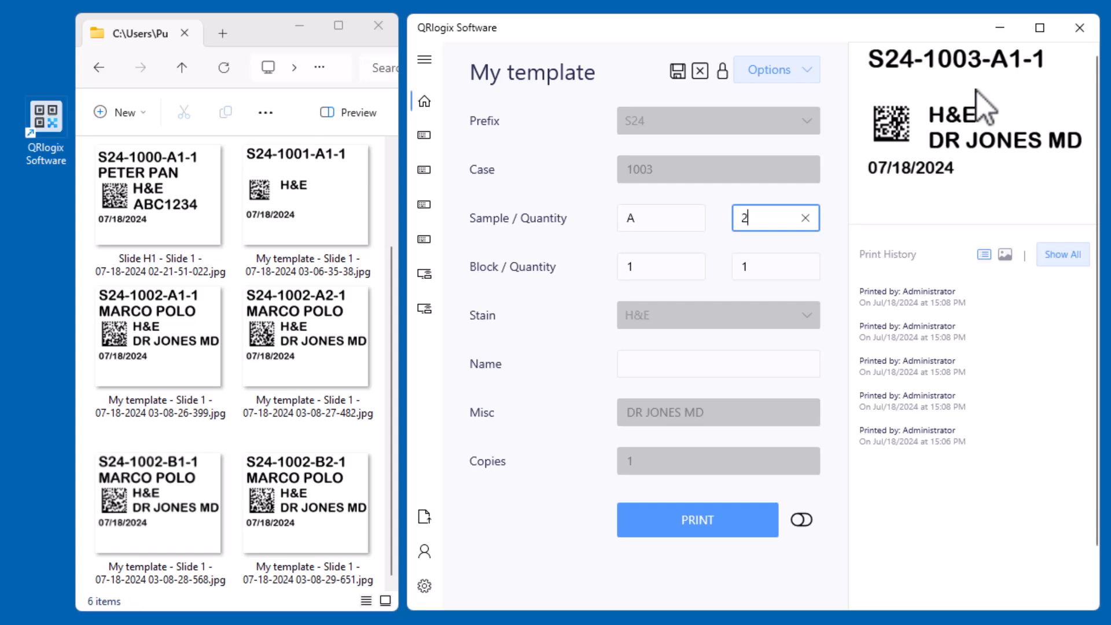
pyautogui.press('Tab')
pyautogui.write('2')
pyautogui.press('BackSpace')
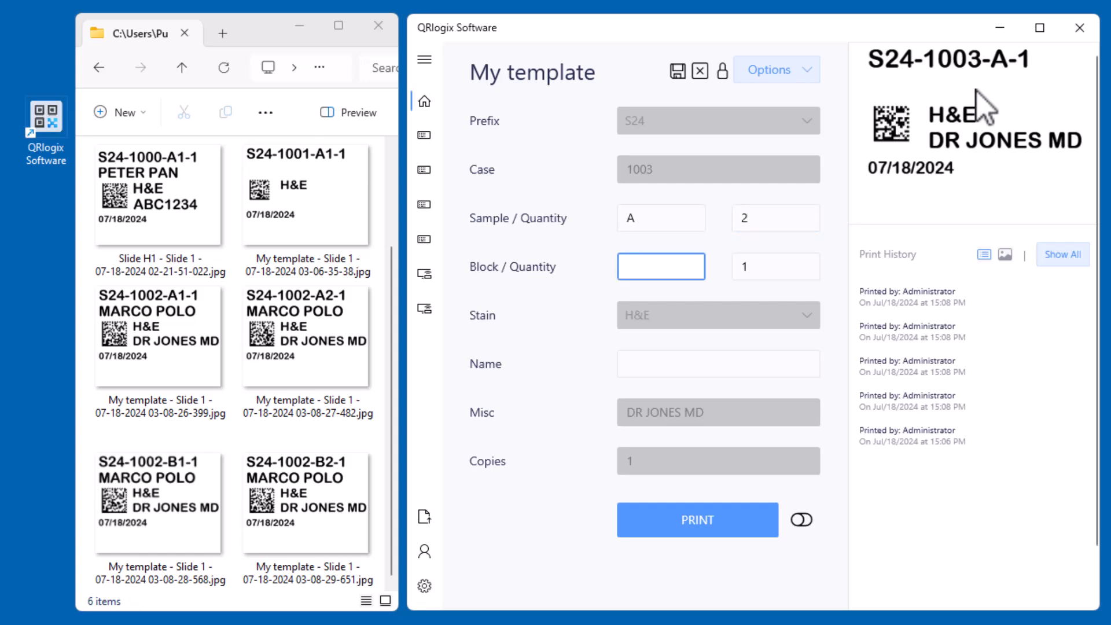
pyautogui.write('1')
pyautogui.press('Tab')
pyautogui.press('Tab')
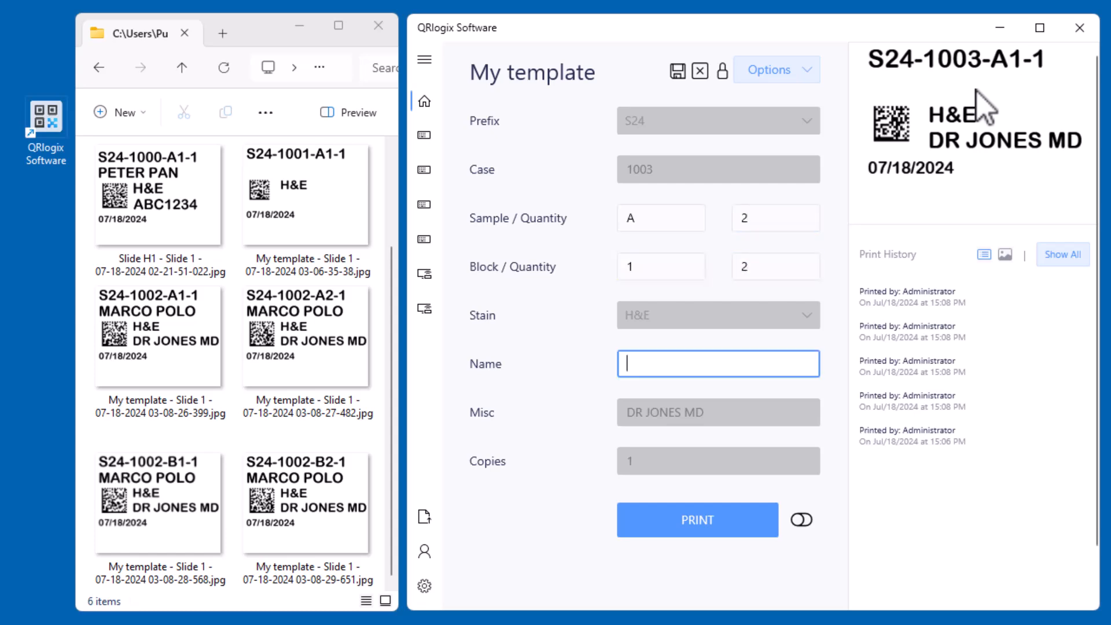
# Enter the patient's name for case 1003 and print its slide labels
pyautogui.write('MINNIE MP')
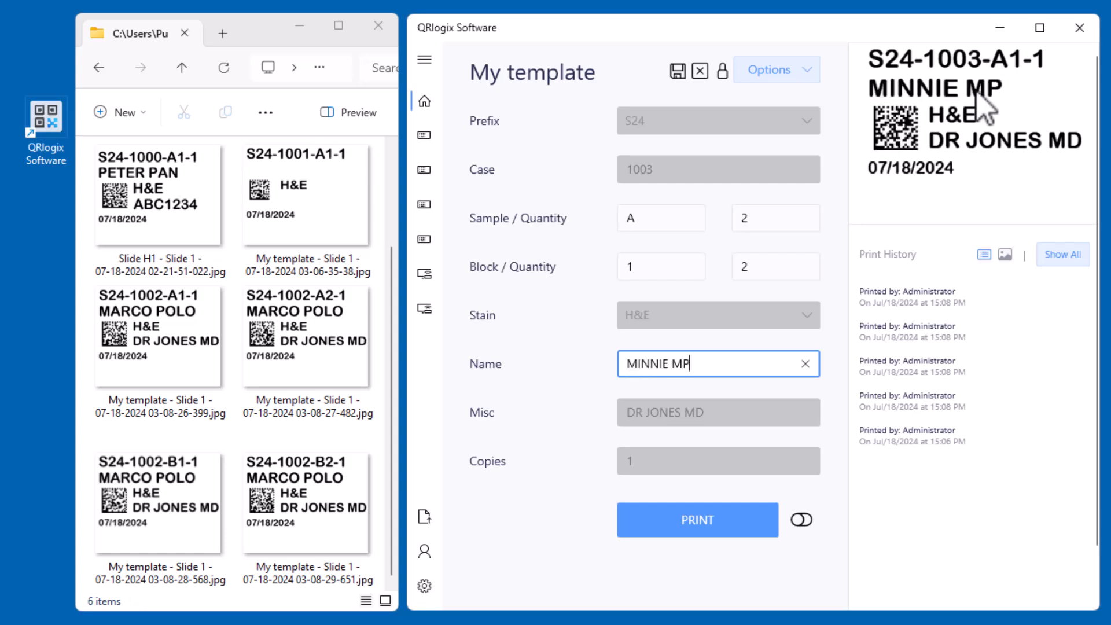
pyautogui.press('BackSpace')
pyautogui.write('OUSE')
pyautogui.press('Tab')
pyautogui.press('Return')
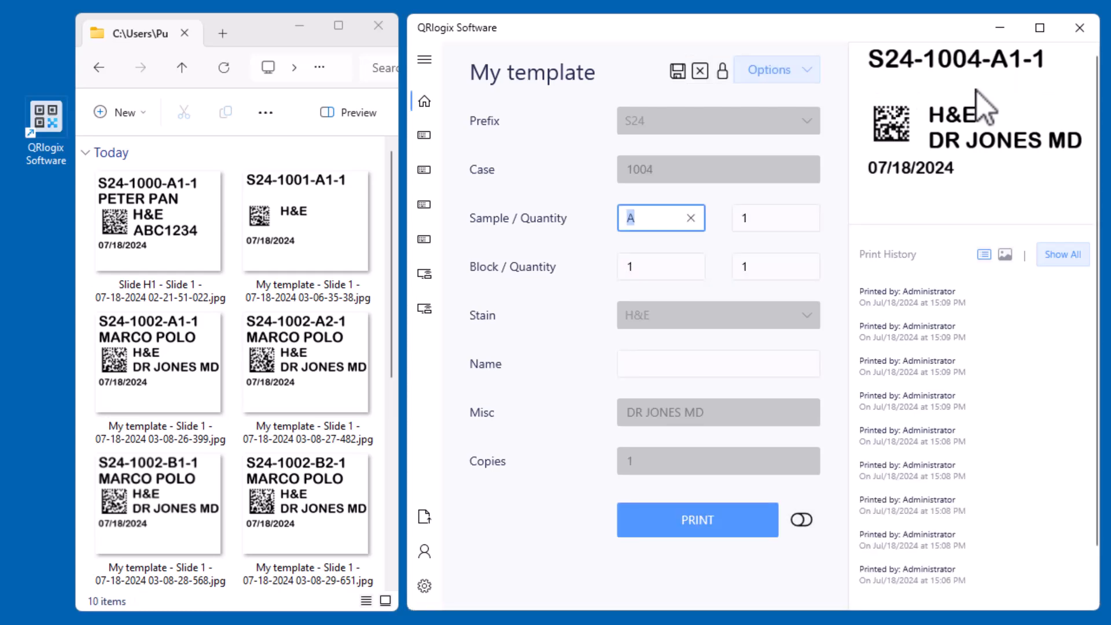
# Look through the printed label images for case 1003 and return to the block quantity in the entry form
pyautogui.scroll(-5, 295, 371)
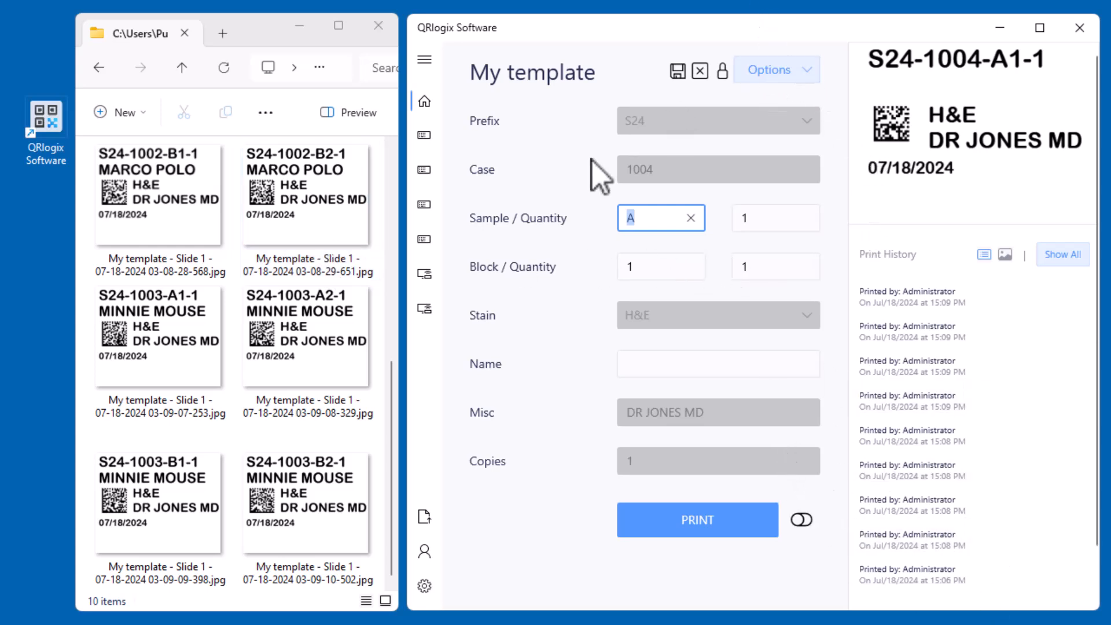
pyautogui.scroll(5, 347, 371)
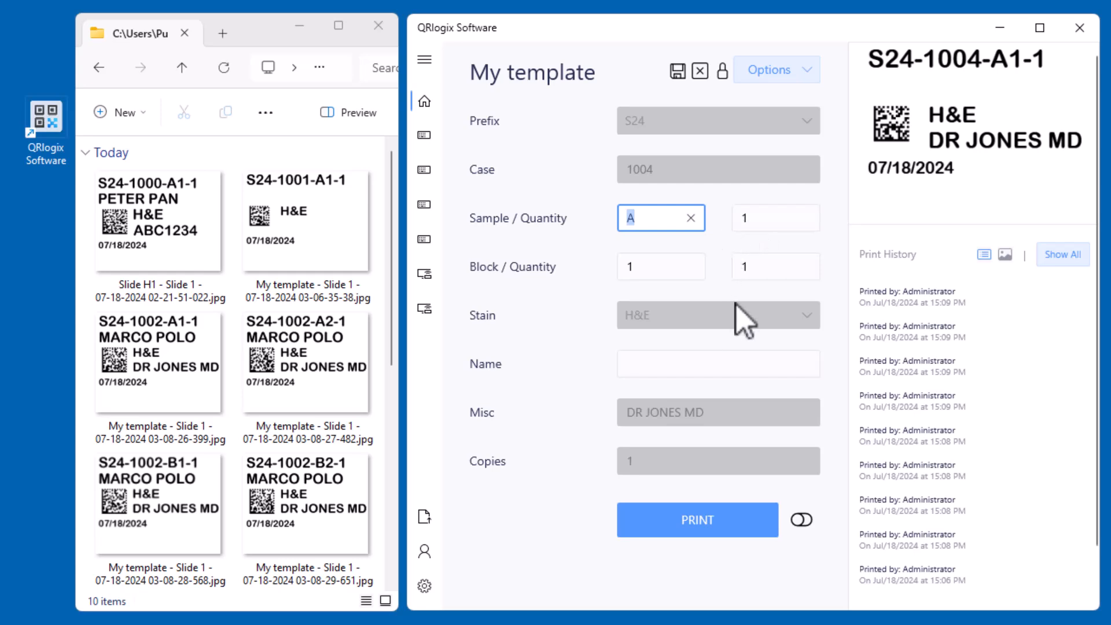
pyautogui.click(760, 265)
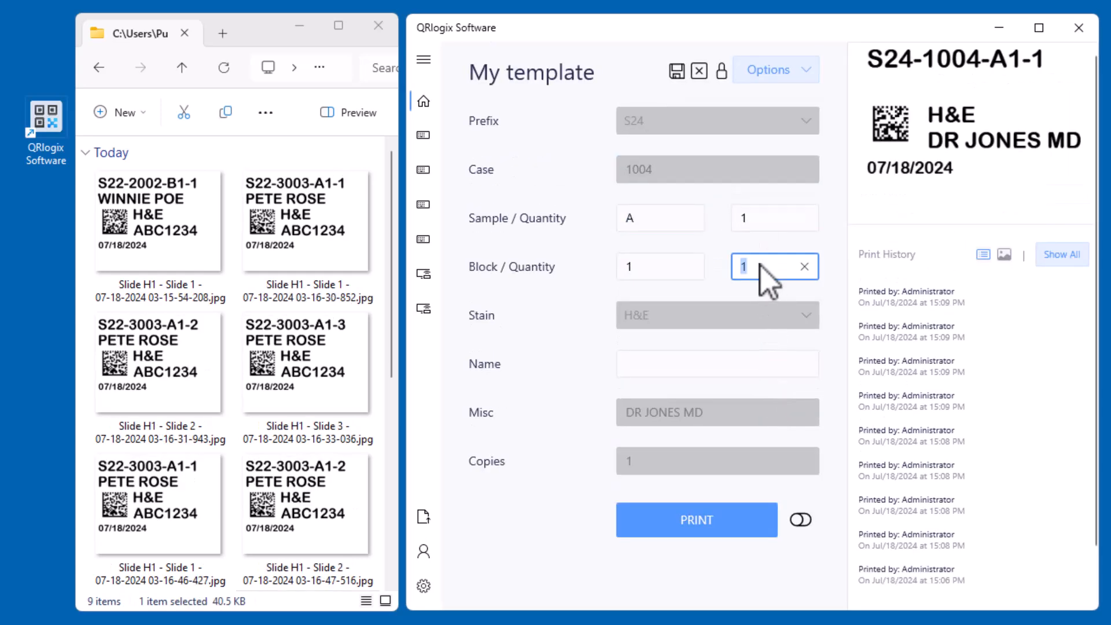